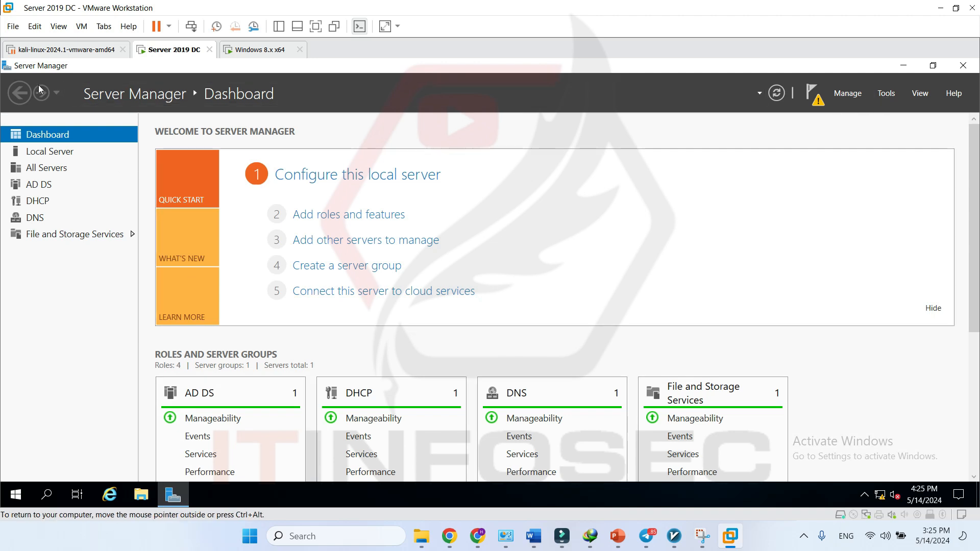
# - Launch Active Directory Users and Computers from Server Manager's Tools menu
pyautogui.click(886, 94)
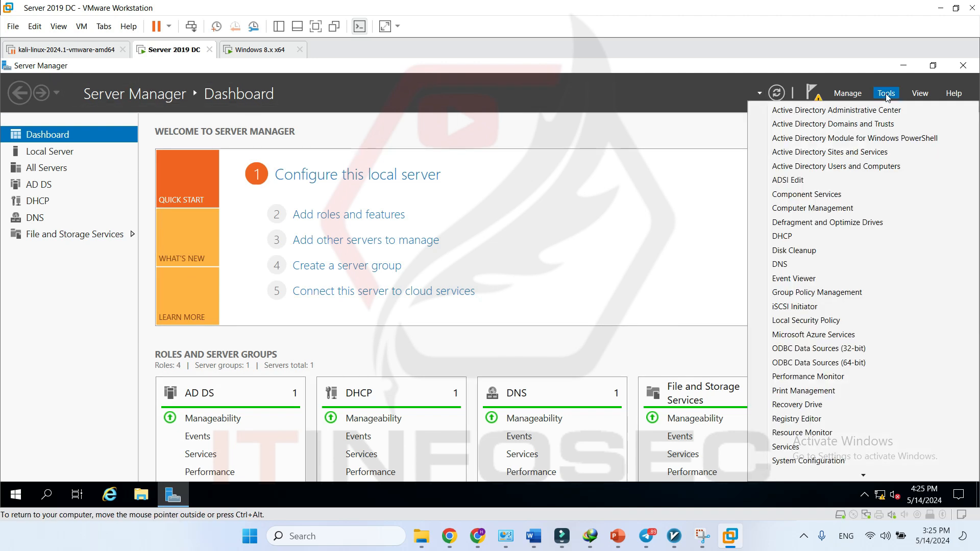
pyautogui.click(888, 168)
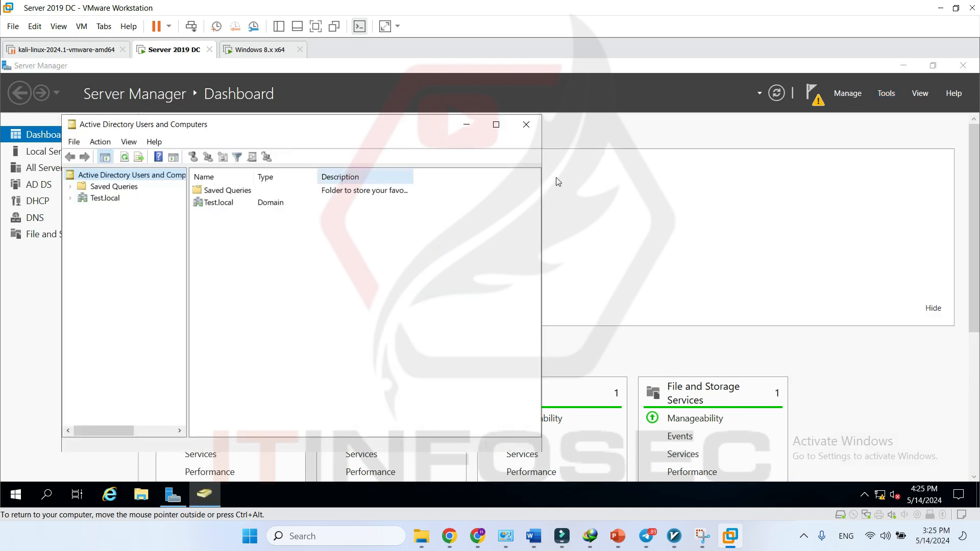
# - Maximize the console, expand Test.local and browse Builtin, Computers, ForeignSecurityPrincipals and Managed Service Accounts
pyautogui.click(495, 124)
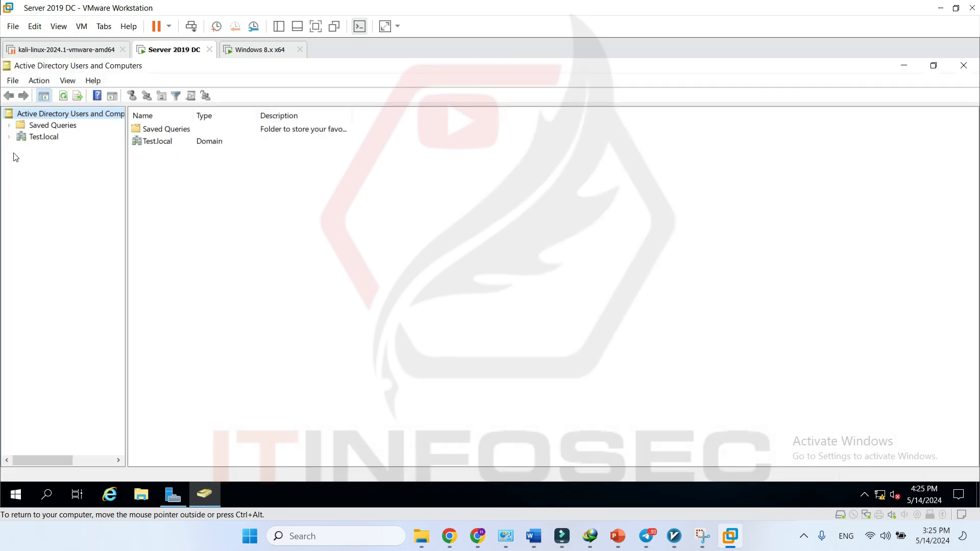
pyautogui.click(10, 137)
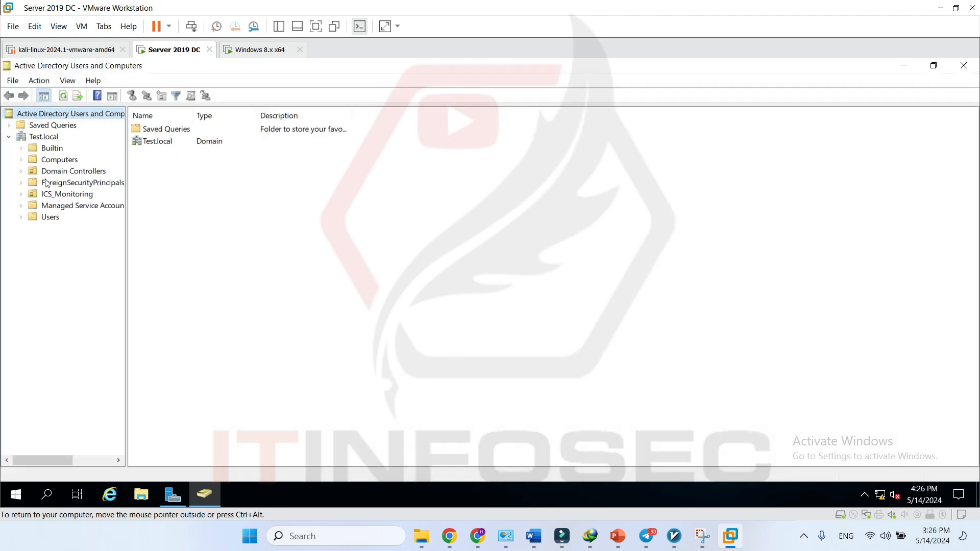
pyautogui.click(46, 137)
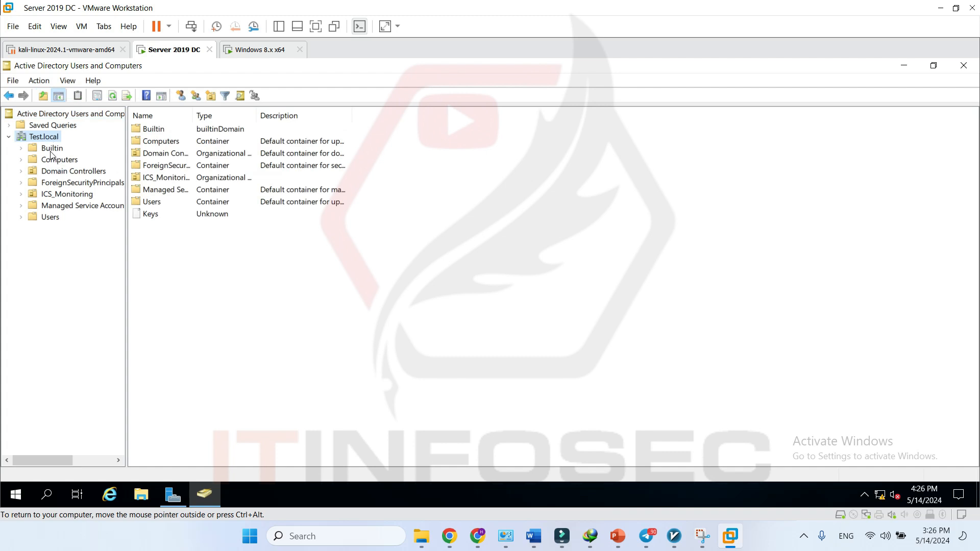
pyautogui.click(52, 150)
pyautogui.click(55, 161)
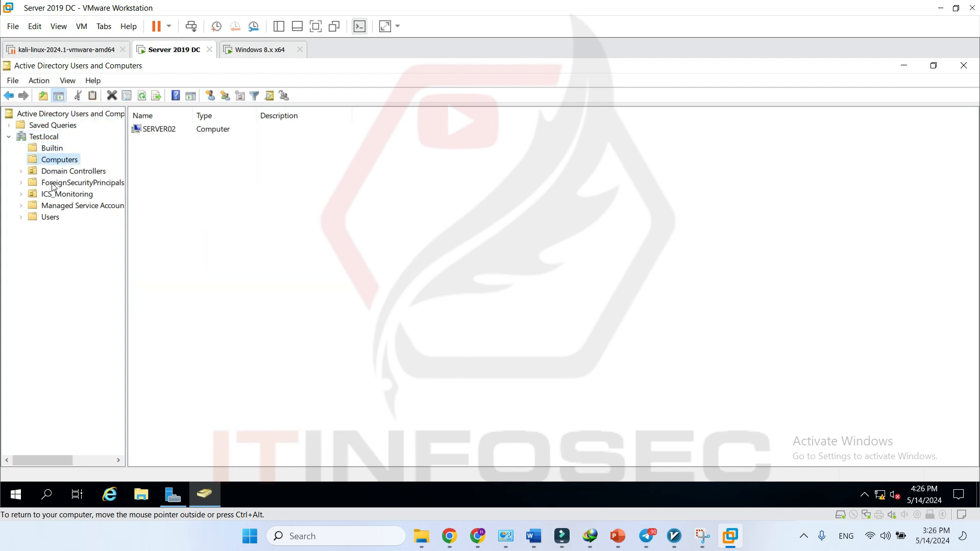
pyautogui.click(54, 184)
pyautogui.click(50, 210)
# - Look through Users, Managed Service Accounts and Computers, ending on the Builtin security groups
pyautogui.click(43, 216)
pyautogui.click(42, 208)
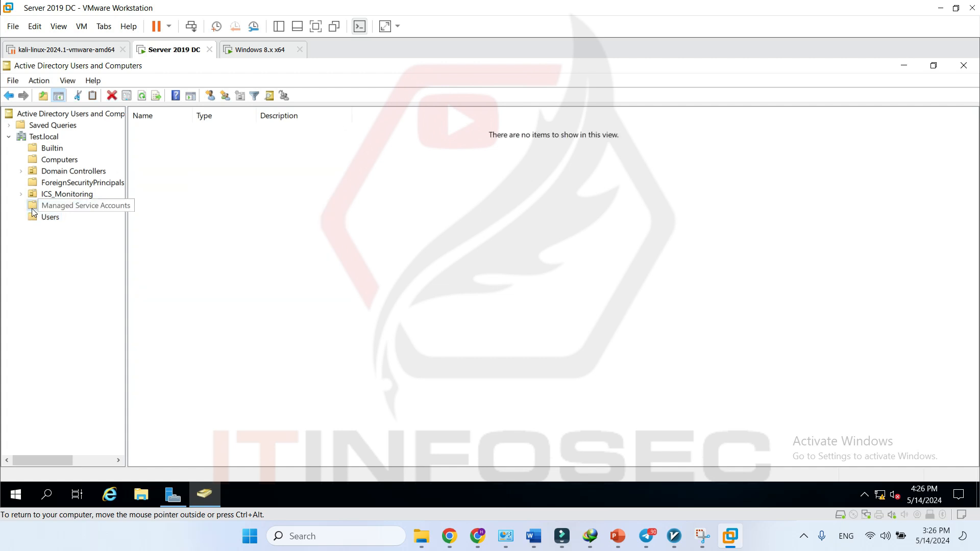
pyautogui.click(49, 161)
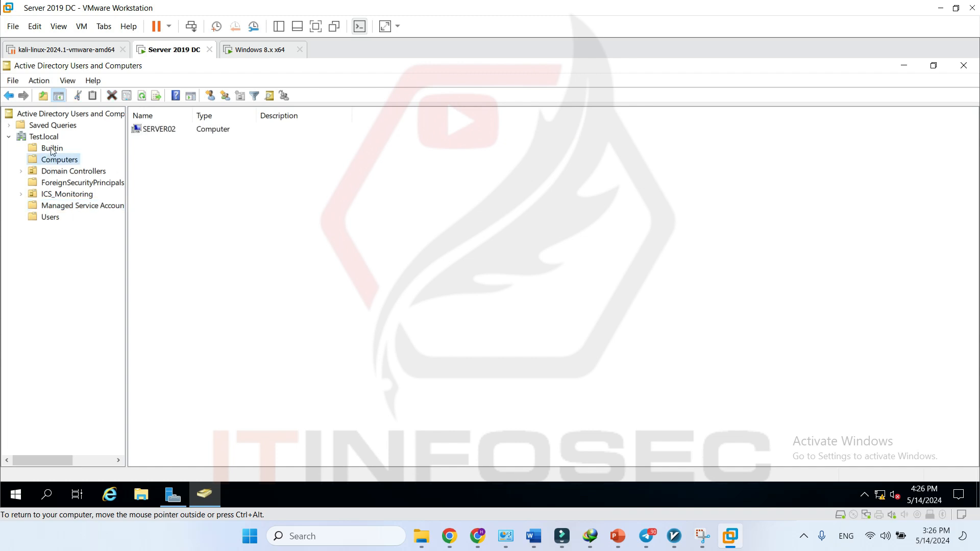
pyautogui.click(51, 148)
pyautogui.click(53, 162)
pyautogui.click(55, 149)
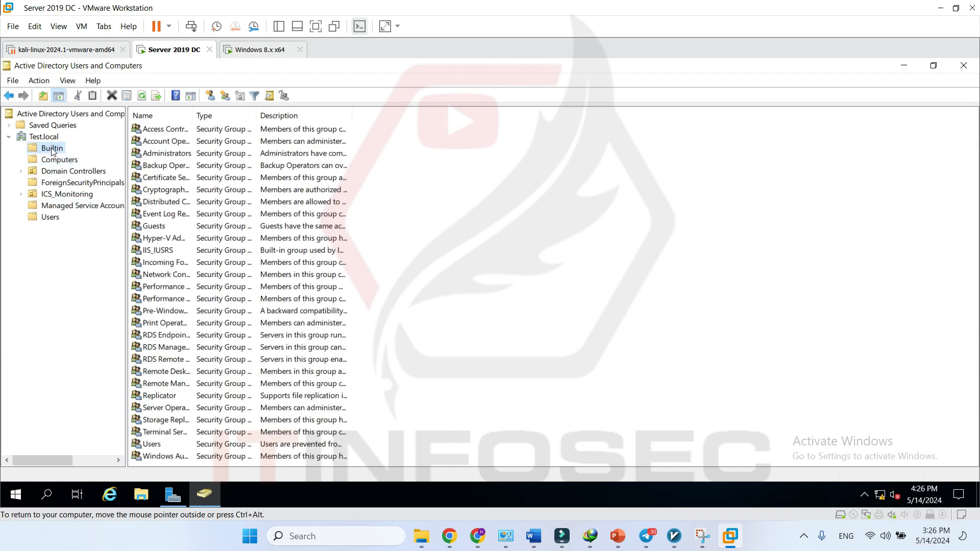
# - Widen the Name column, inspect Administrators and Account Operators, then select SERVER02 in Computers
pyautogui.doubleClick(197, 119)
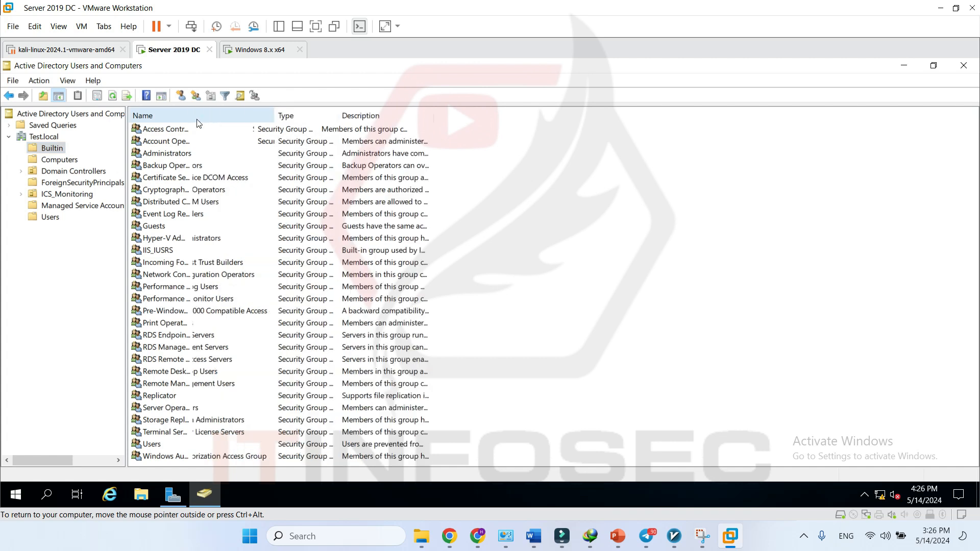
pyautogui.click(185, 155)
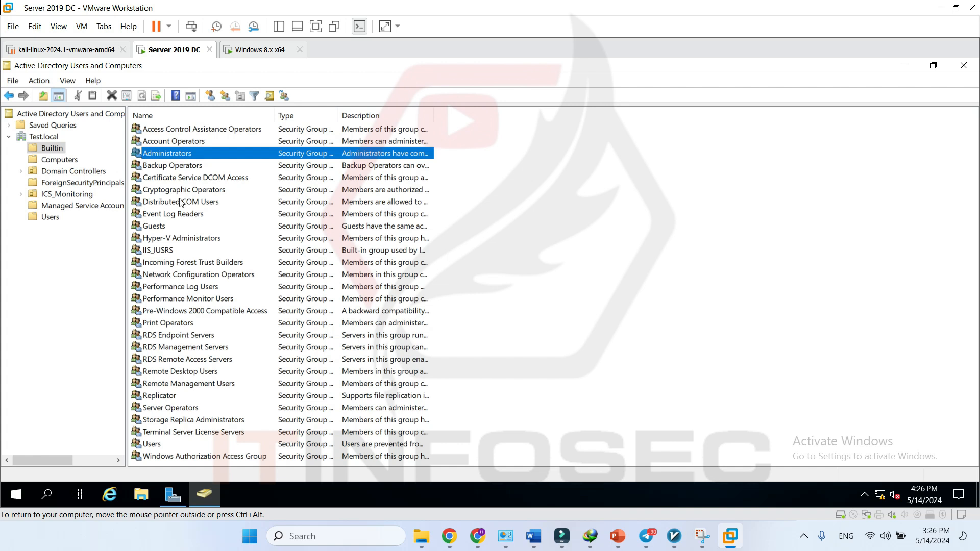
pyautogui.click(199, 142)
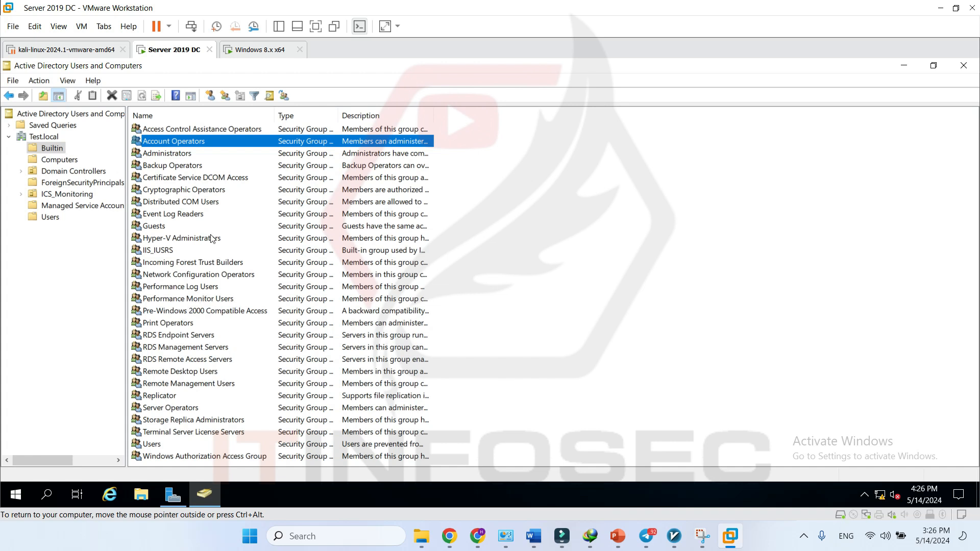
pyautogui.click(67, 164)
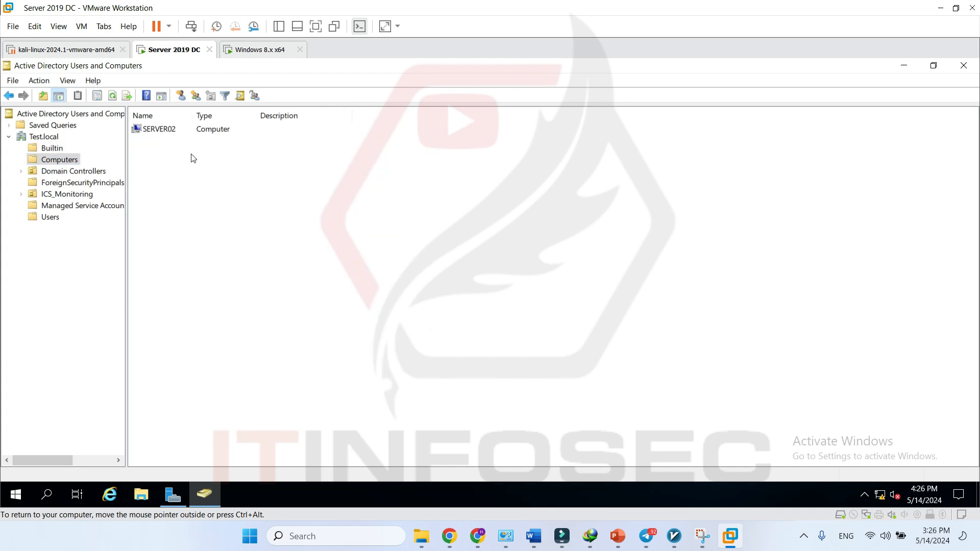
pyautogui.click(160, 134)
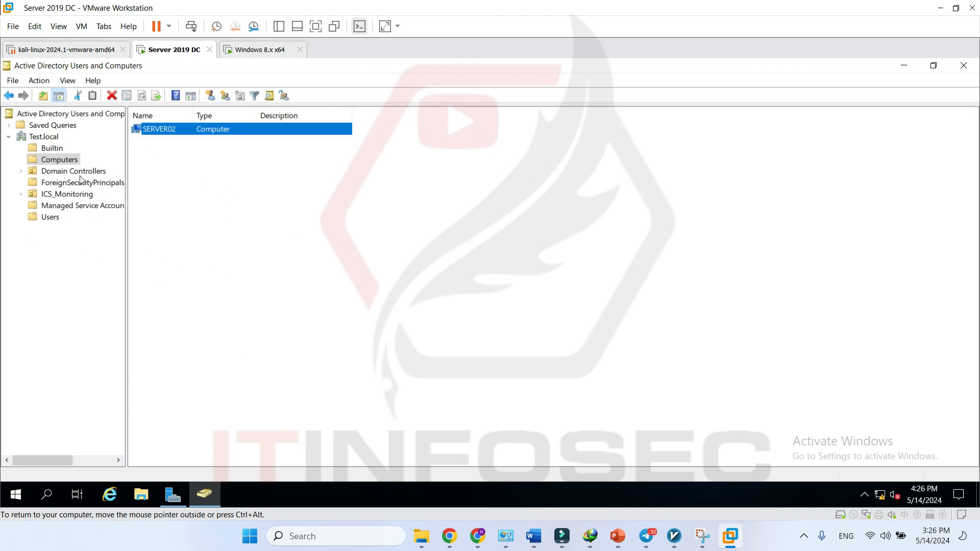
# - Browse Domain Controllers (SERVER01) and ICS_Monitoring, then list the contents of the Users container
pyautogui.click(33, 172)
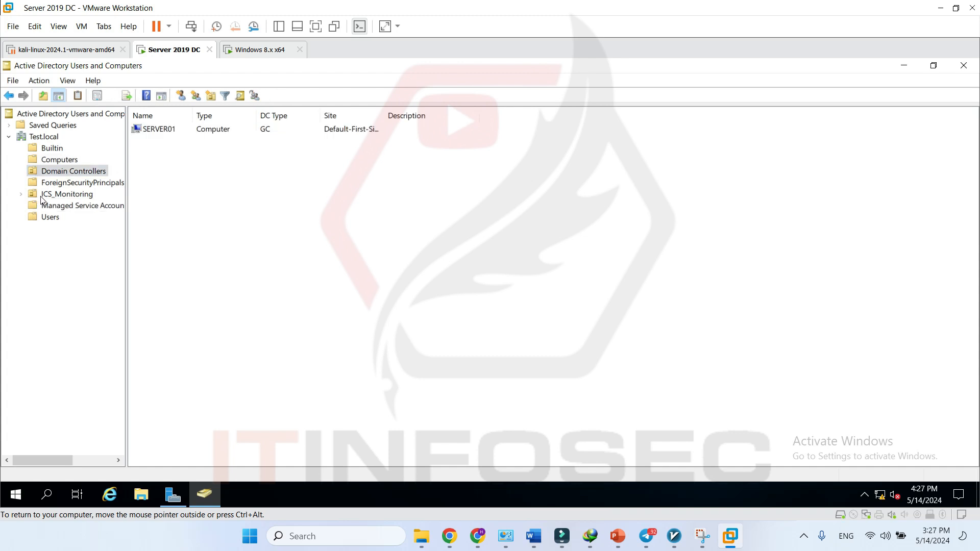
pyautogui.click(45, 194)
pyautogui.click(49, 172)
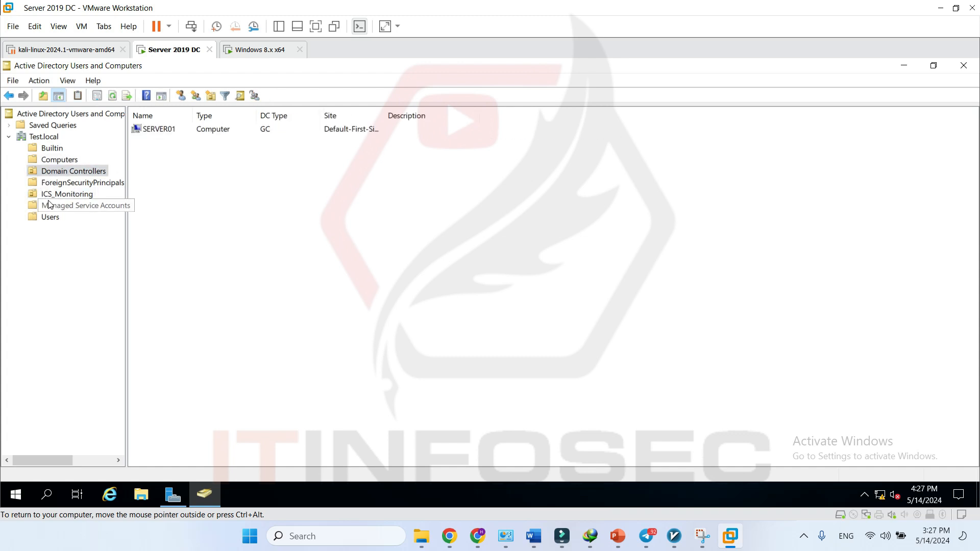
pyautogui.click(33, 195)
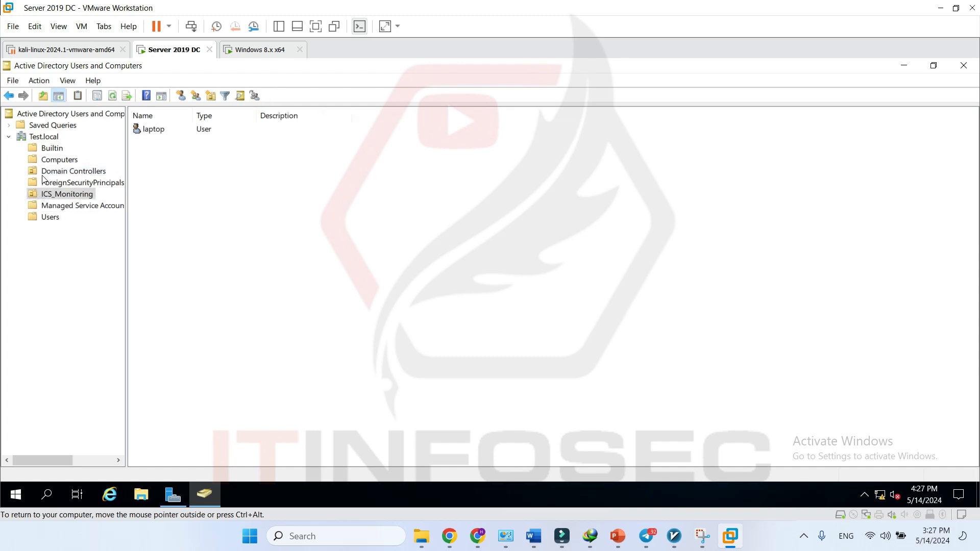
pyautogui.click(35, 174)
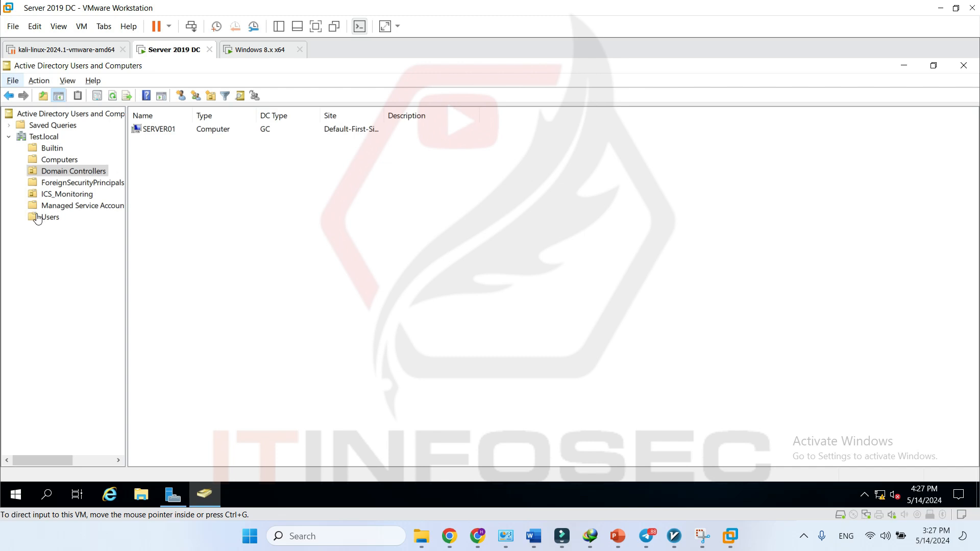
pyautogui.click(65, 197)
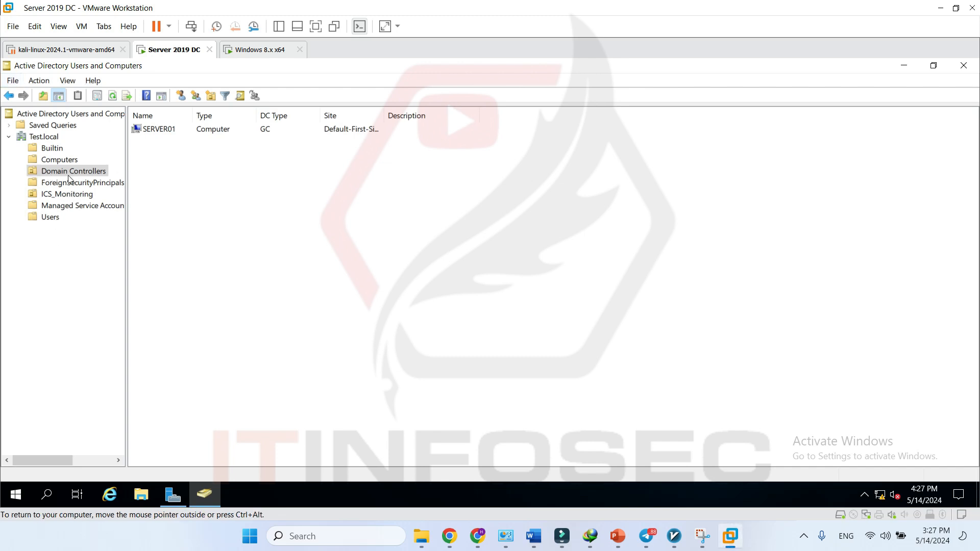
pyautogui.click(65, 195)
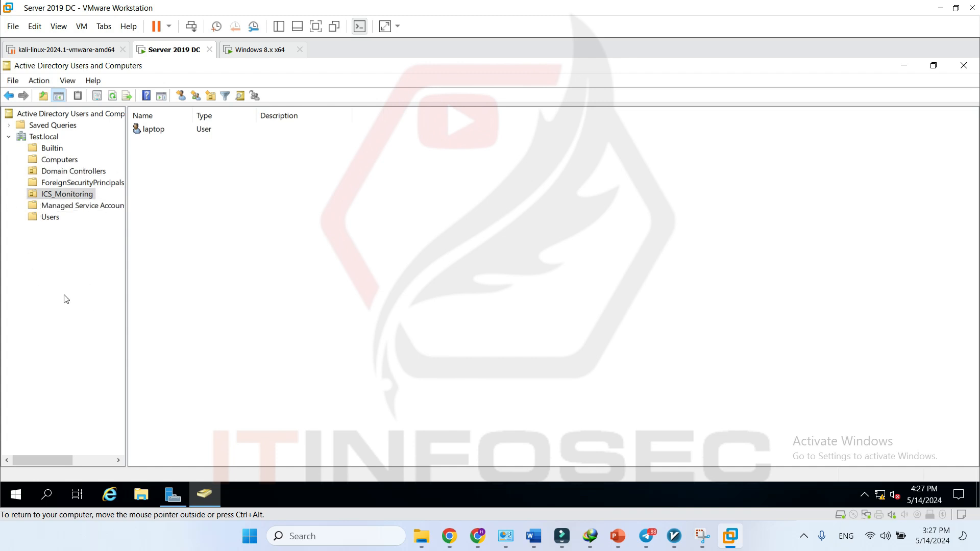
pyautogui.click(50, 219)
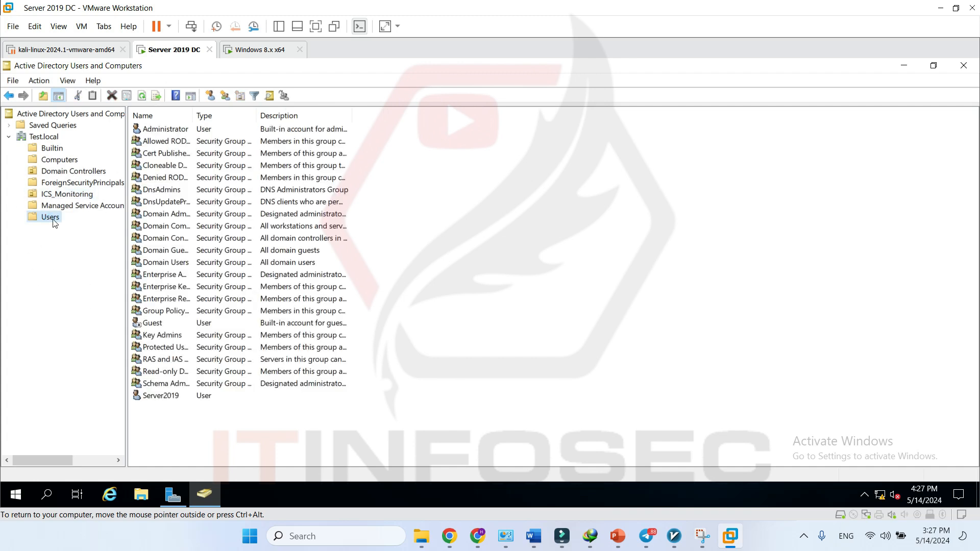
# - Autosize the Name column so names like Enterprise Read-only Domain Controllers show in full
pyautogui.doubleClick(197, 118)
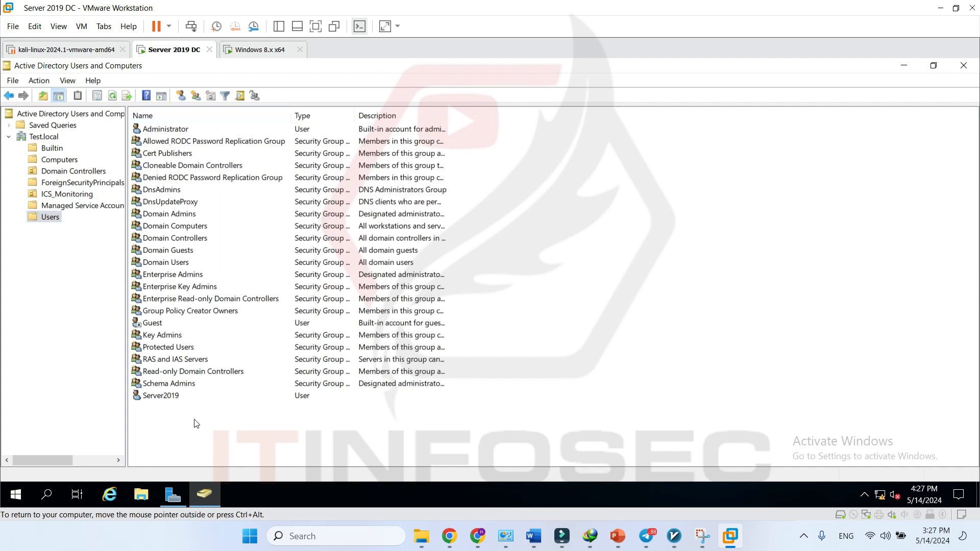
pyautogui.moveTo(227, 439); pyautogui.dragTo(164, 118)
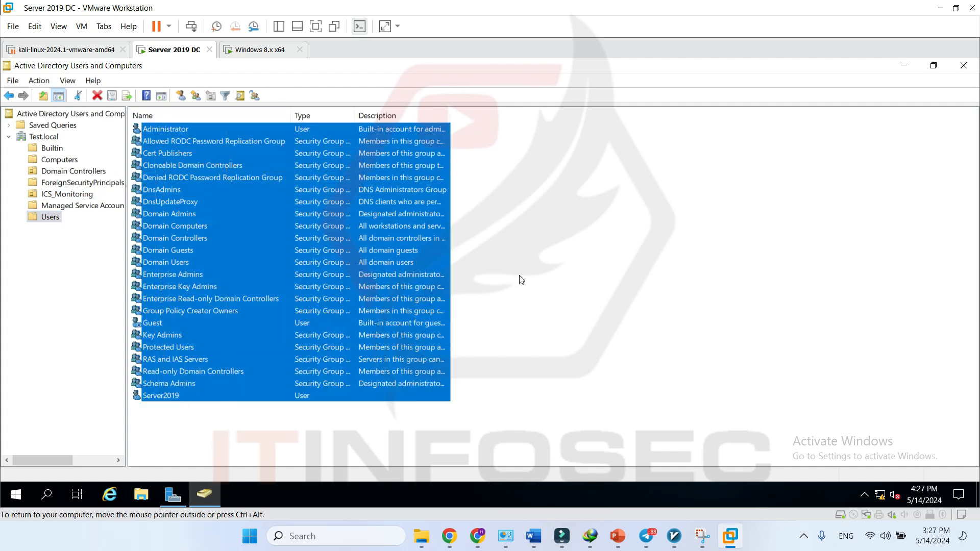
pyautogui.click(601, 245)
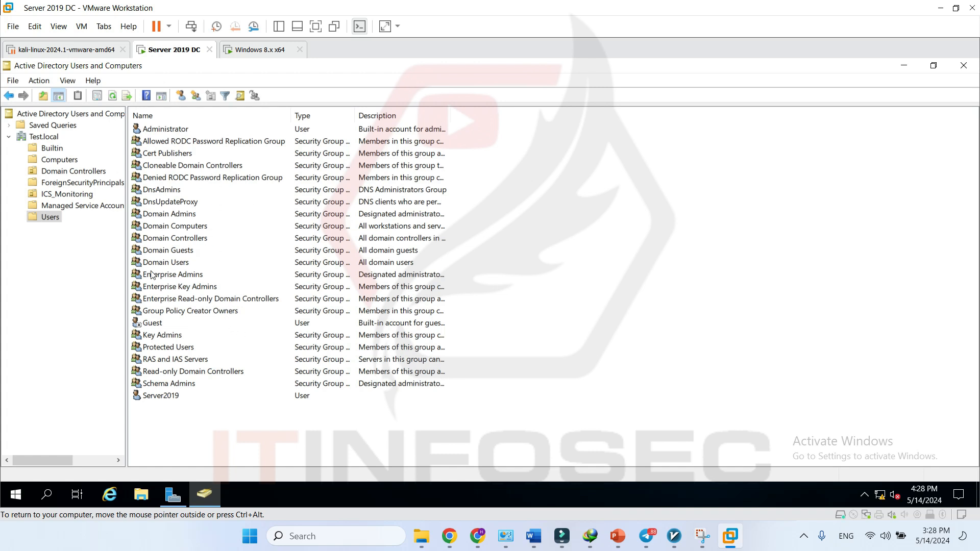
# - Start a new user account in the Users container via New > User
pyautogui.rightClick(55, 223)
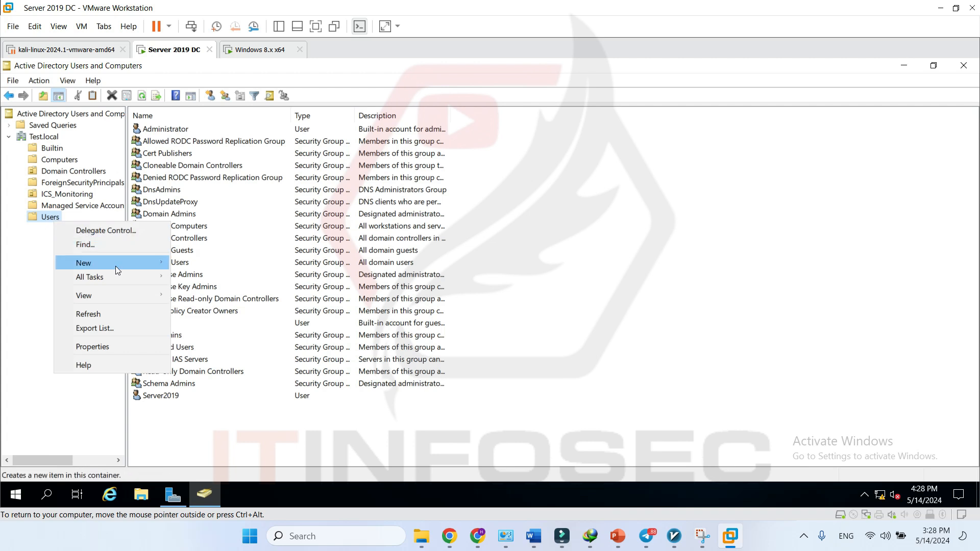
pyautogui.moveTo(115, 263)
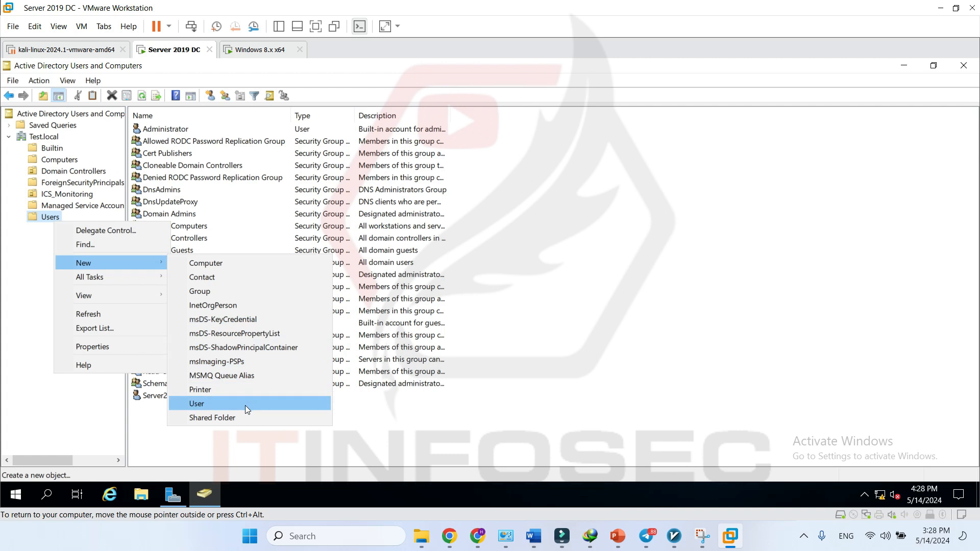
pyautogui.click(218, 404)
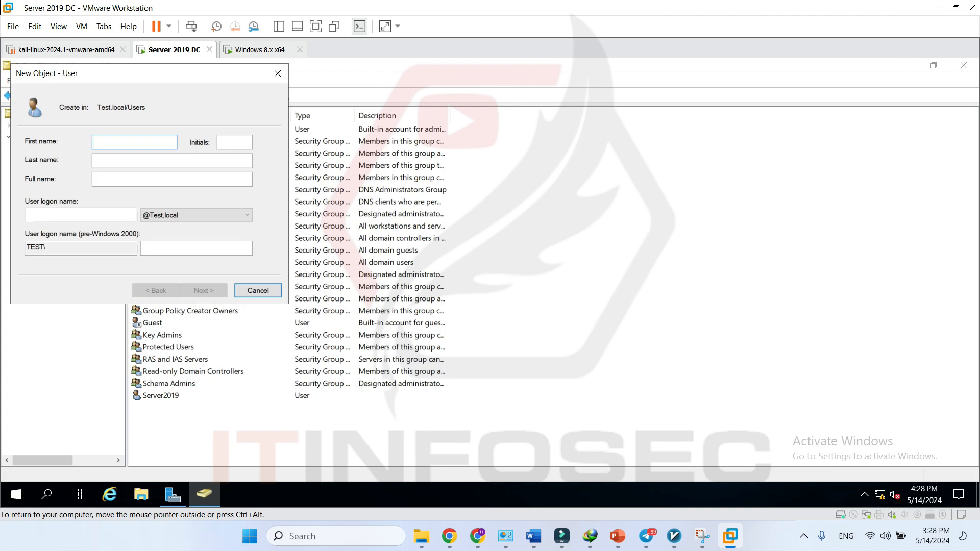
pyautogui.click(154, 161)
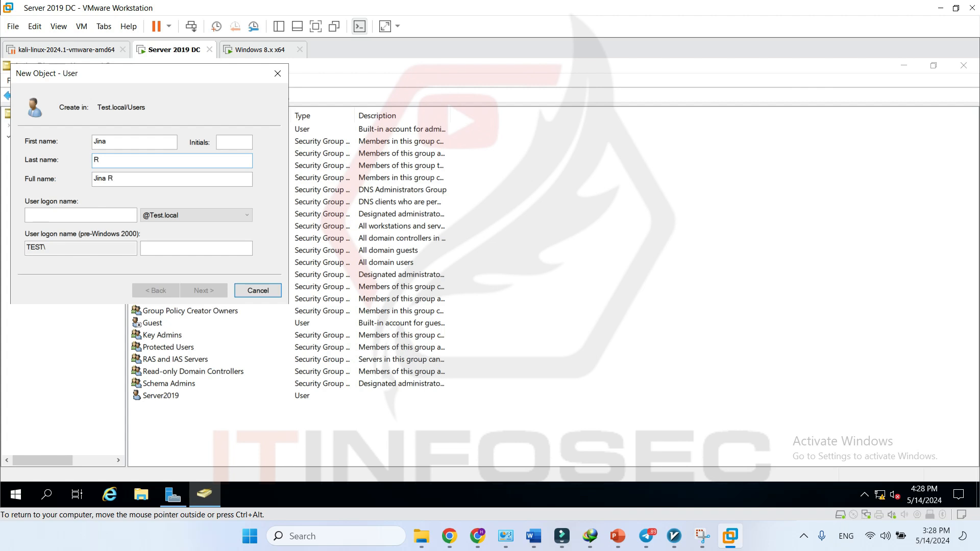
pyautogui.moveTo(116, 76); pyautogui.dragTo(194, 131)
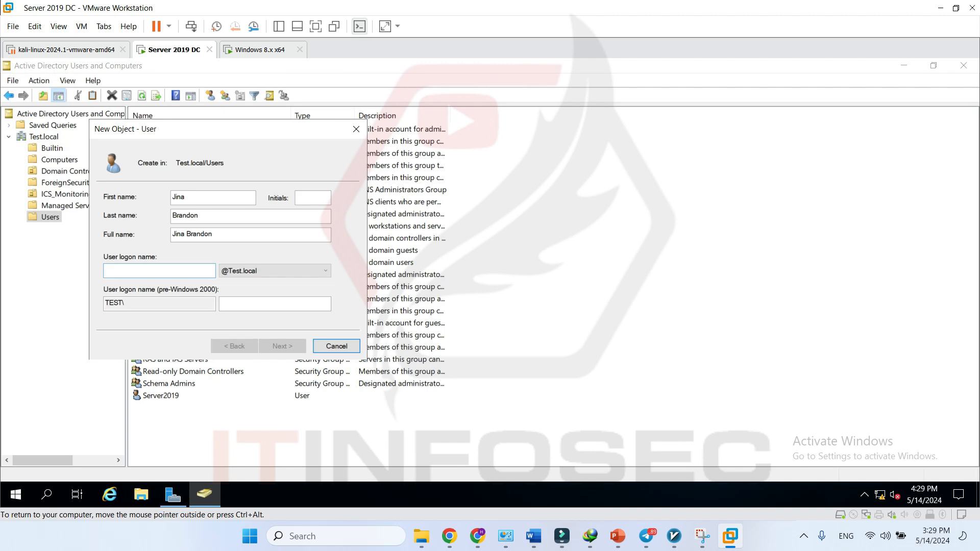
pyautogui.write('JINAB')
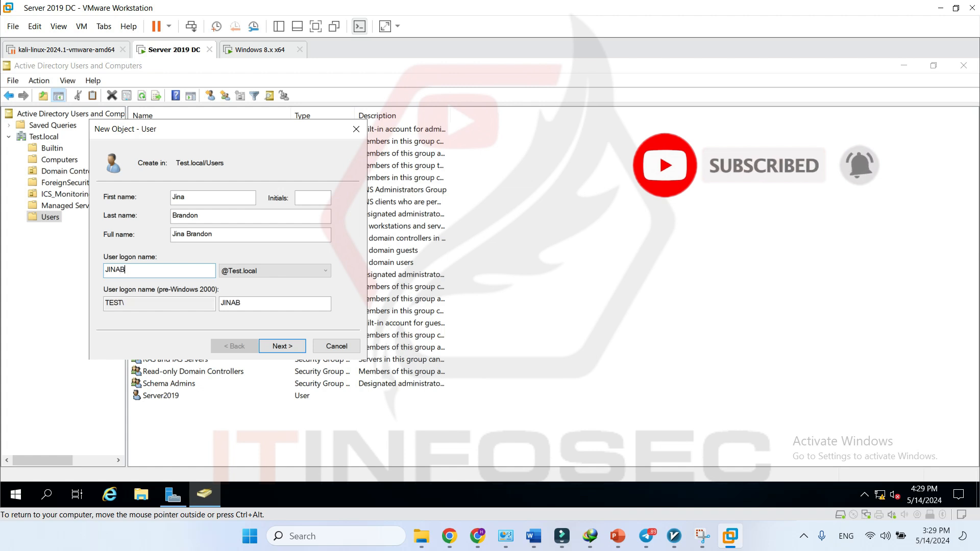
pyautogui.press('BackSpace')
pyautogui.press('BackSpace')
pyautogui.press('BackSpace')
pyautogui.press('BackSpace')
pyautogui.write('JinaB')
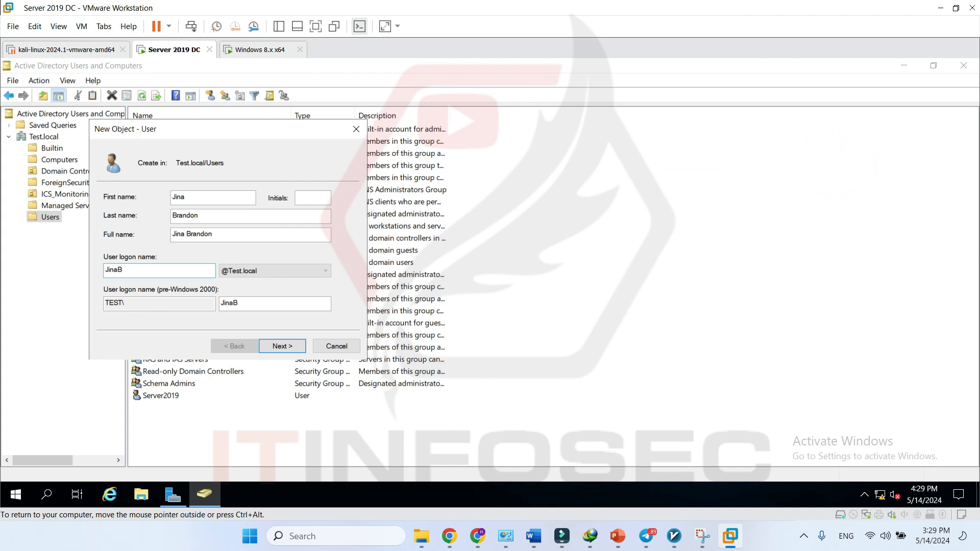
pyautogui.click(286, 268)
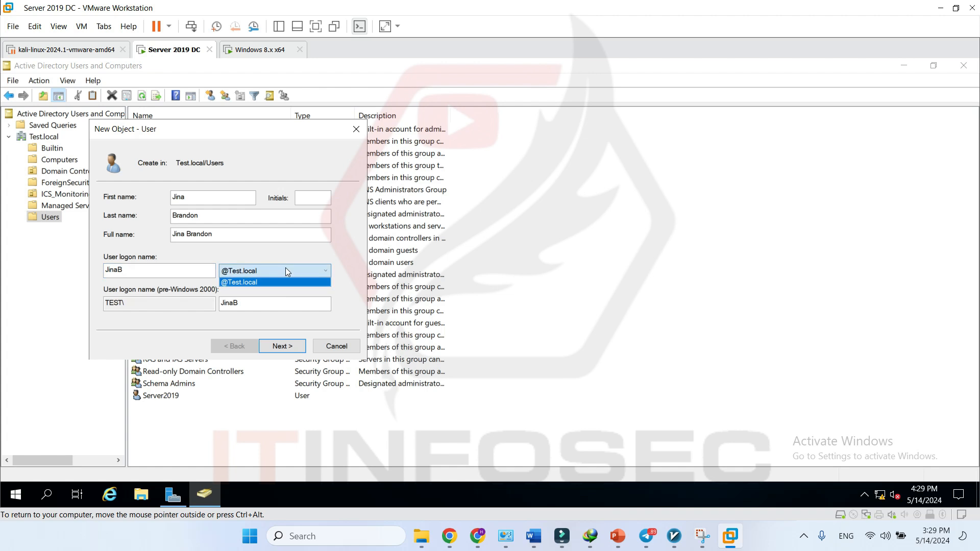
pyautogui.click(256, 282)
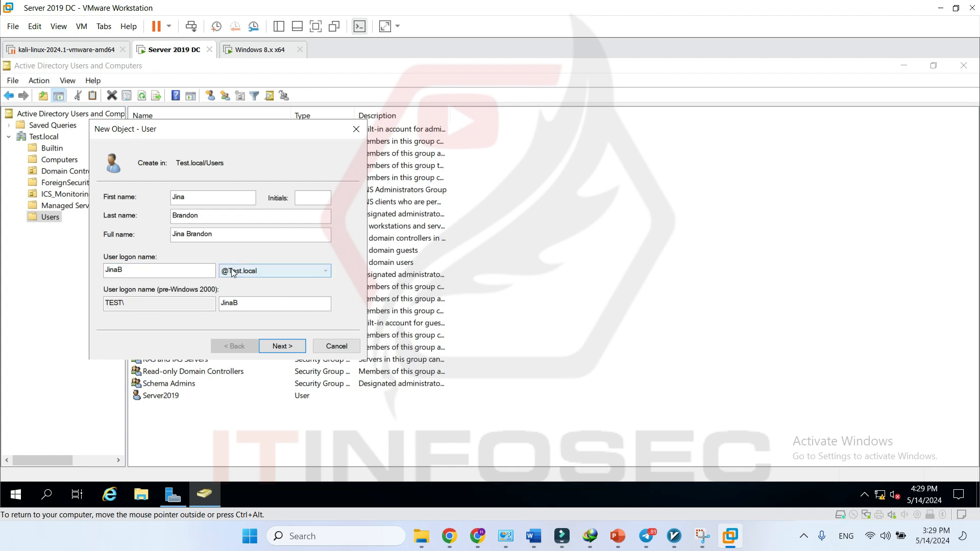
pyautogui.click(282, 346)
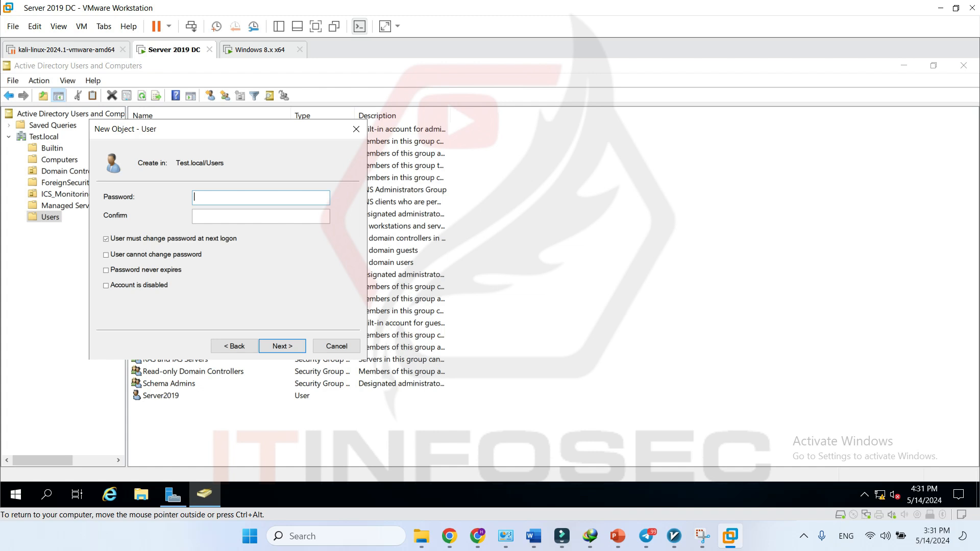
# - Type the account password and a confirmation, then clear the mistyped confirmation
pyautogui.write('P@ssw0rd123')
pyautogui.press('Tab')
pyautogui.write('P@ssw0rd1')
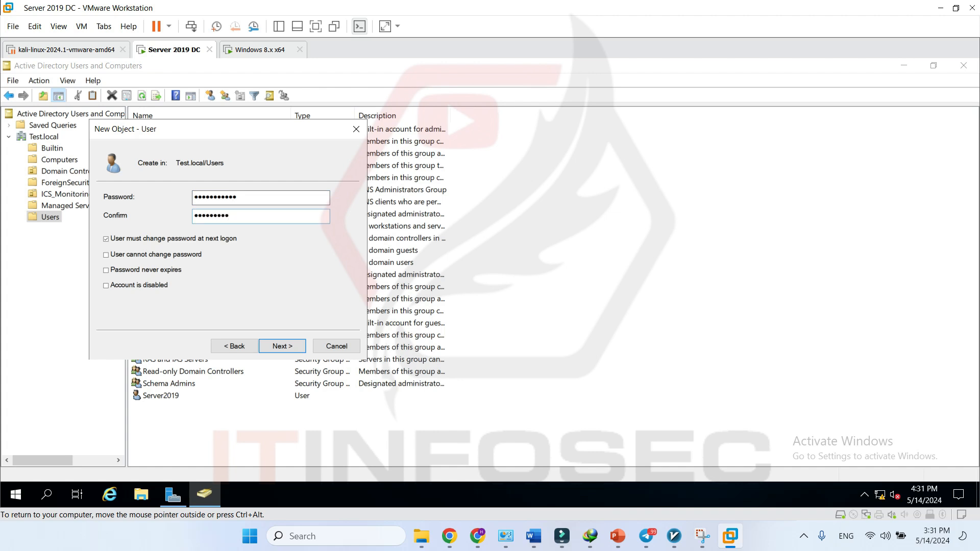
pyautogui.press('BackSpace')
pyautogui.press('BackSpace')
pyautogui.press('BackSpace')
pyautogui.press('BackSpace')
pyautogui.press('BackSpace')
pyautogui.press('BackSpace')
pyautogui.press('BackSpace')
pyautogui.press('BackSpace')
pyautogui.press('BackSpace')
# - Retype the account password in the Confirm password field
pyautogui.write('•••••••••••')
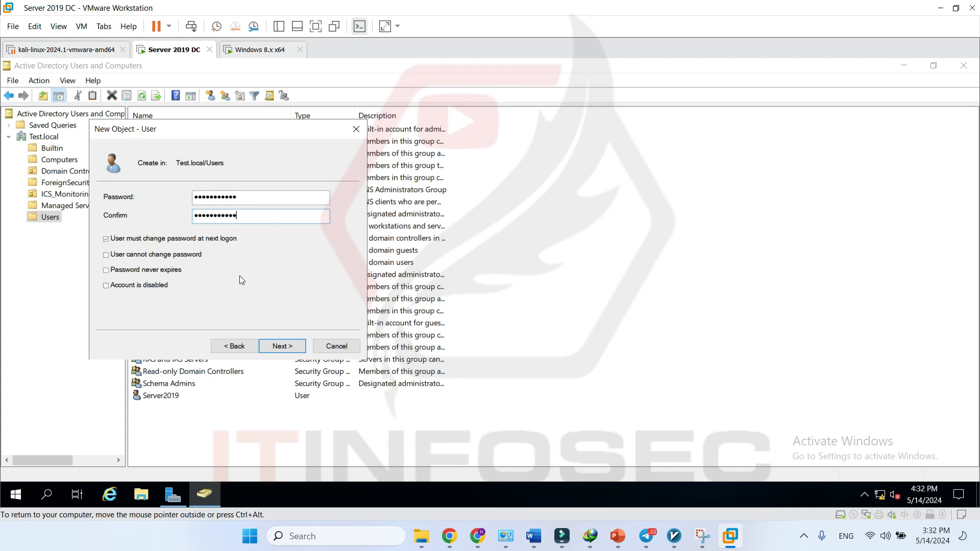
# - Clear 'User must change password at next logon' and tick 'Password never expires'
pyautogui.click(106, 239)
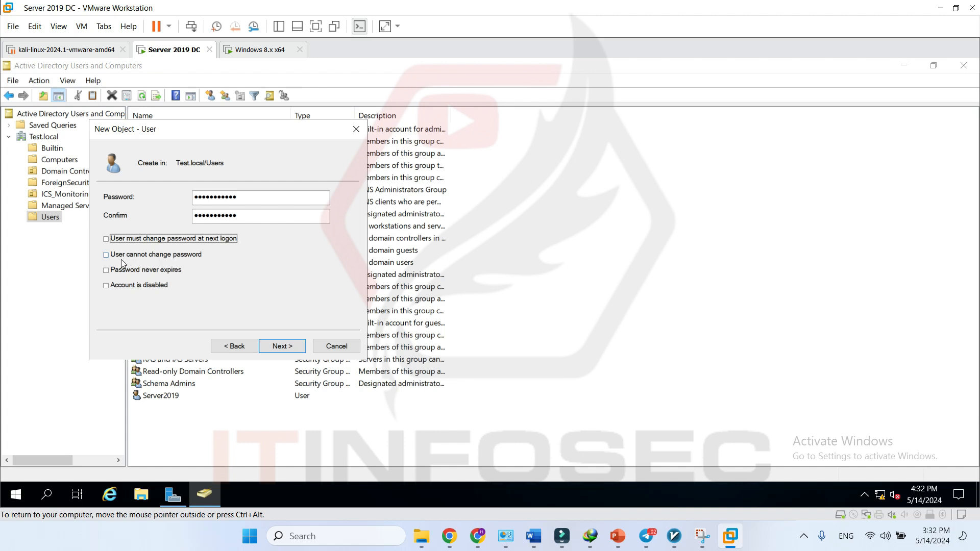
pyautogui.click(106, 255)
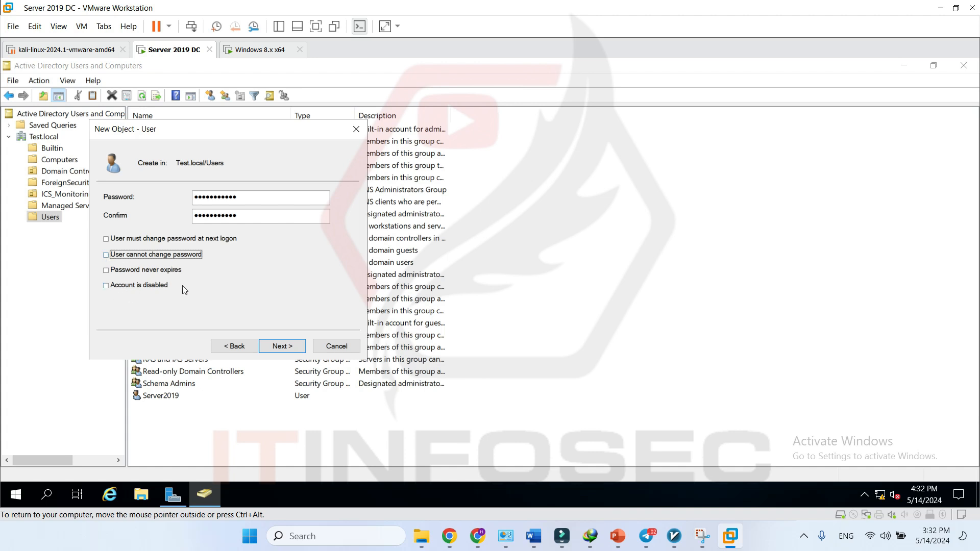
pyautogui.click(107, 271)
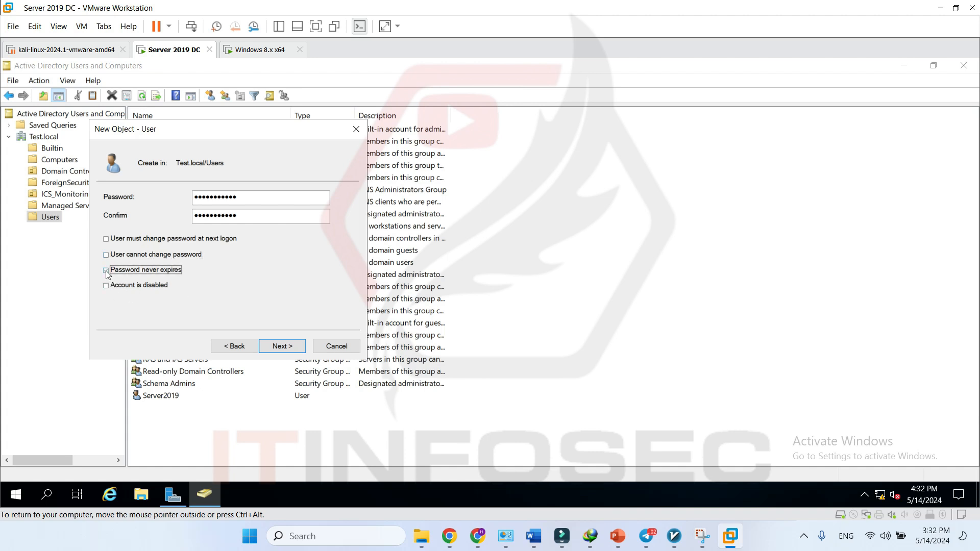
pyautogui.click(106, 271)
# - Review the summary, finish the new user wizard, and select the new account in the Users list
pyautogui.click(281, 348)
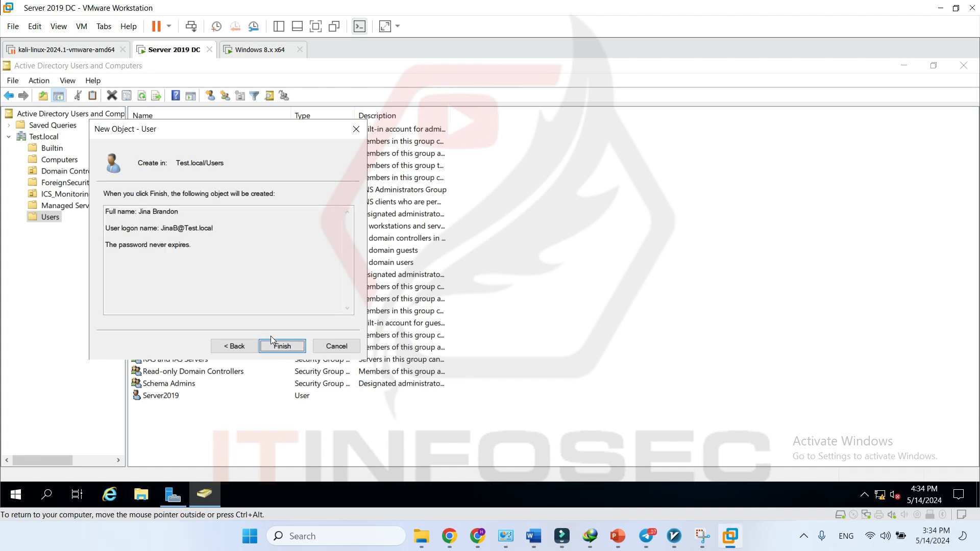
pyautogui.click(281, 346)
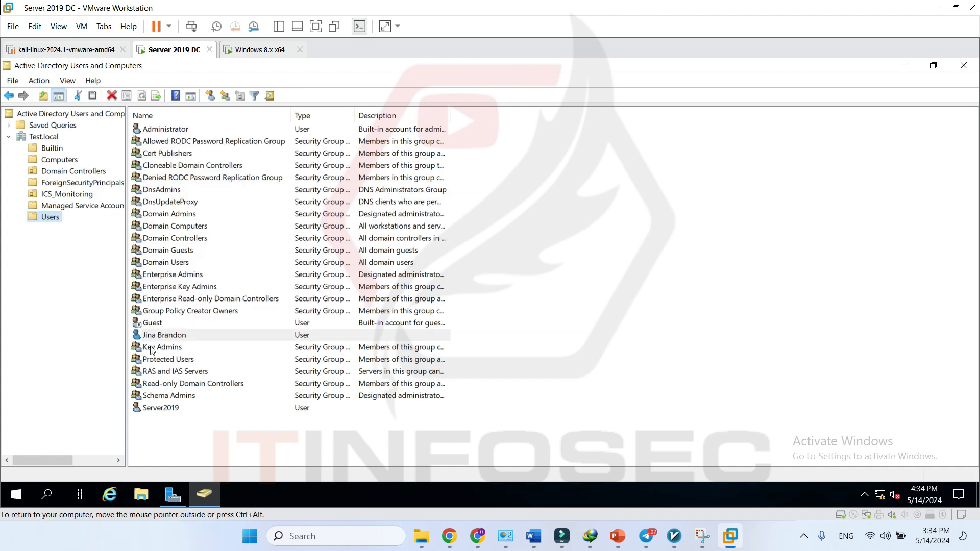
pyautogui.click(195, 337)
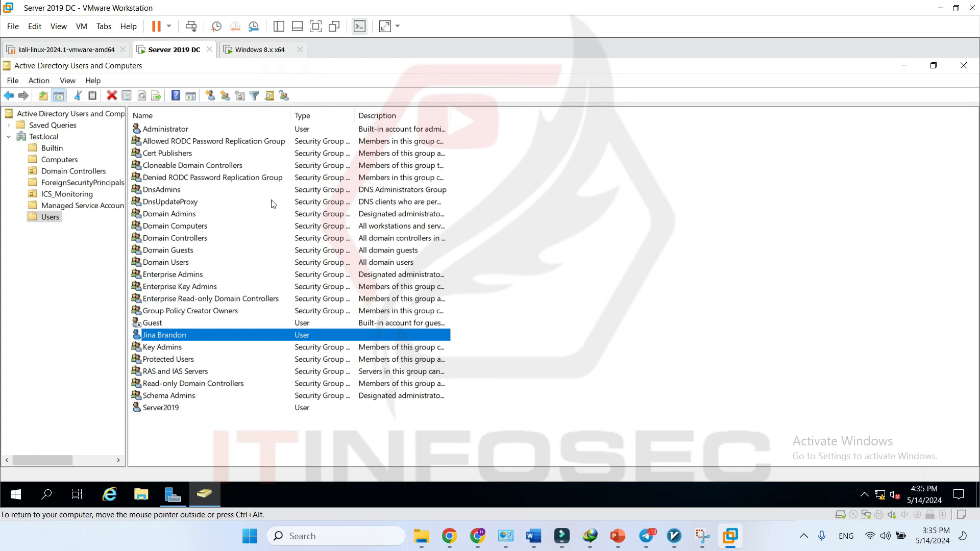
# - Run ipconfig in a command prompt on the Server 2019 DC machine
pyautogui.click(256, 49)
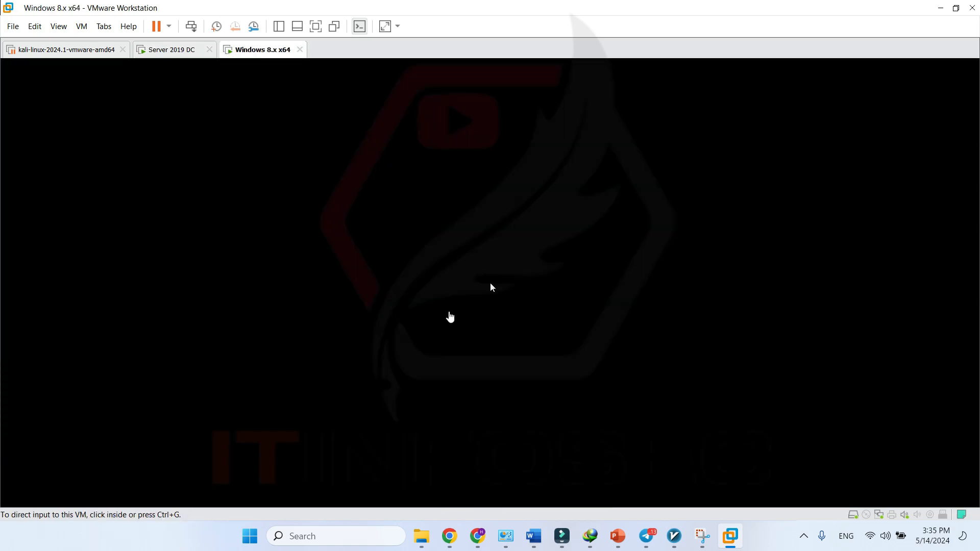
pyautogui.click(450, 316)
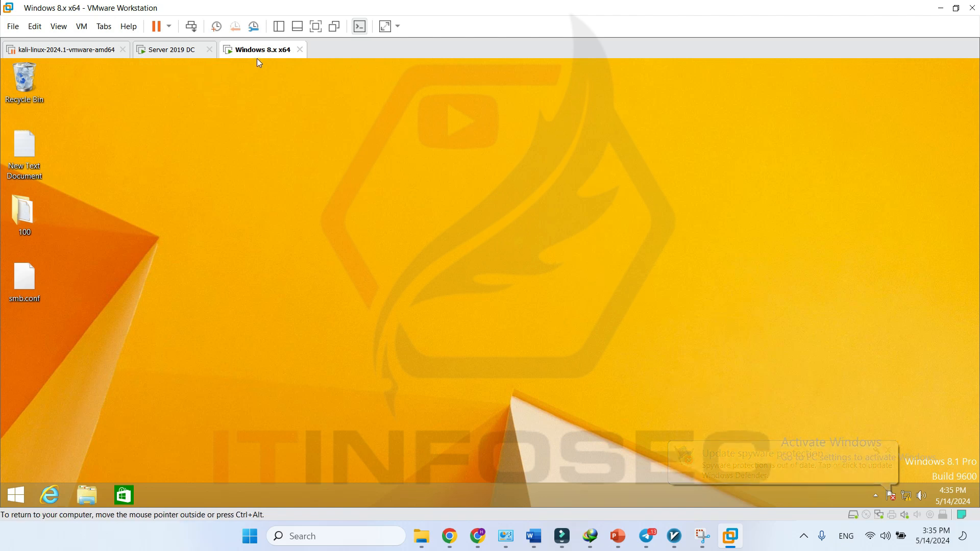
pyautogui.click(171, 51)
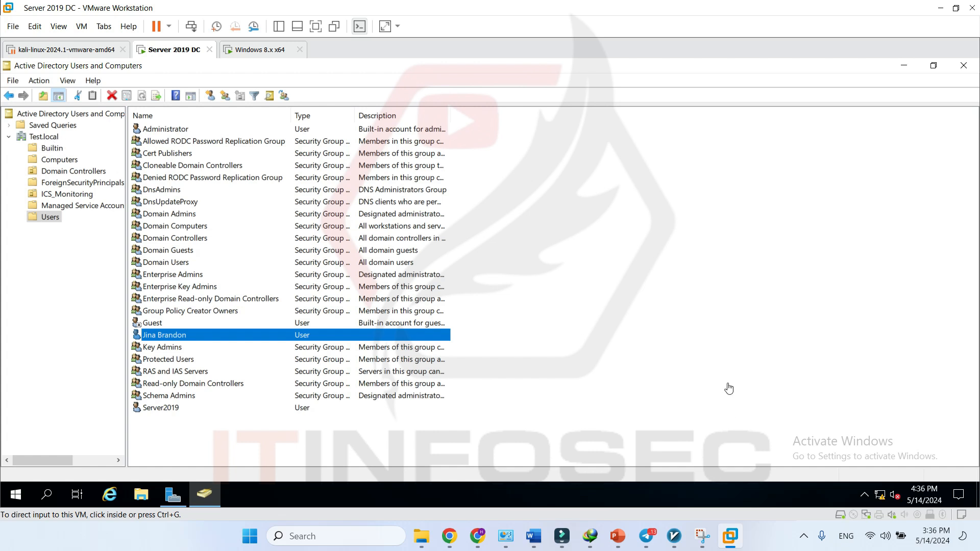
pyautogui.press('super+r')
pyautogui.write('cmd')
pyautogui.press('Return')
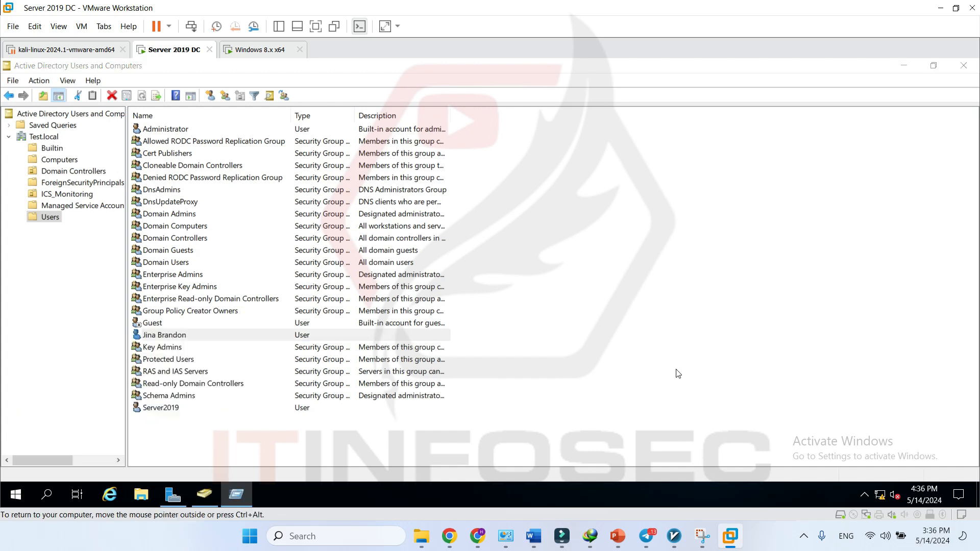
pyautogui.write('ipconfig')
pyautogui.press('Return')
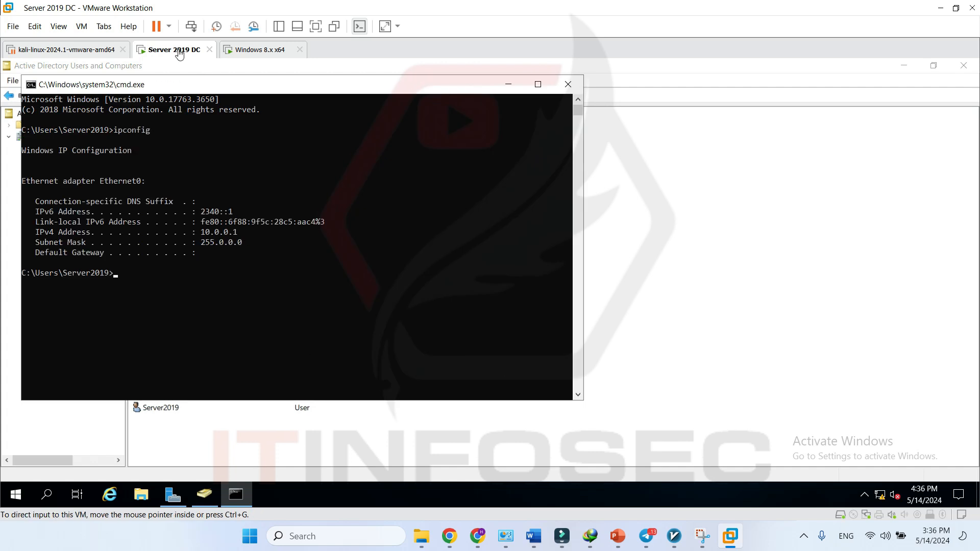
# - Confirm the Server 2019 DC network adapter uses LAN segment 'LAN 1', closing settings unchanged
pyautogui.rightClick(178, 50)
pyautogui.click(268, 224)
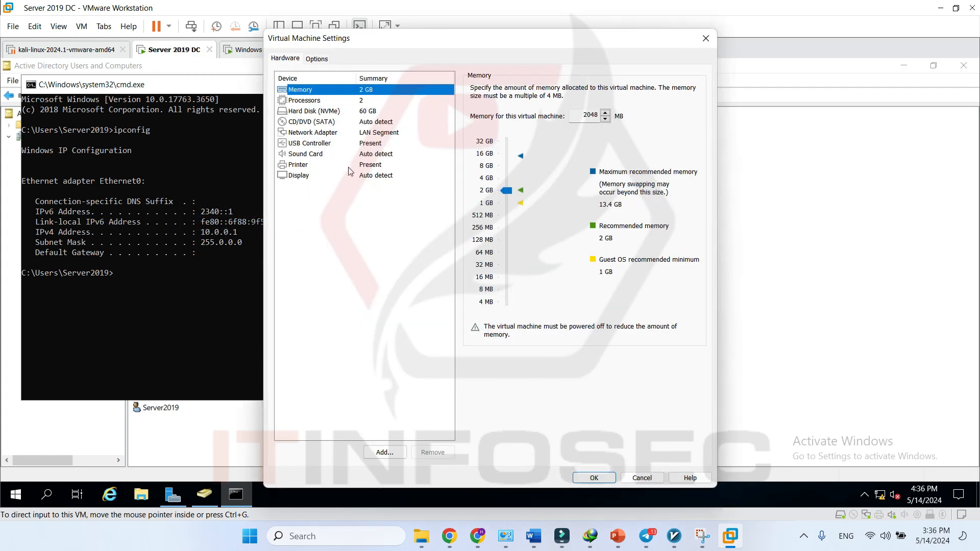
pyautogui.click(335, 133)
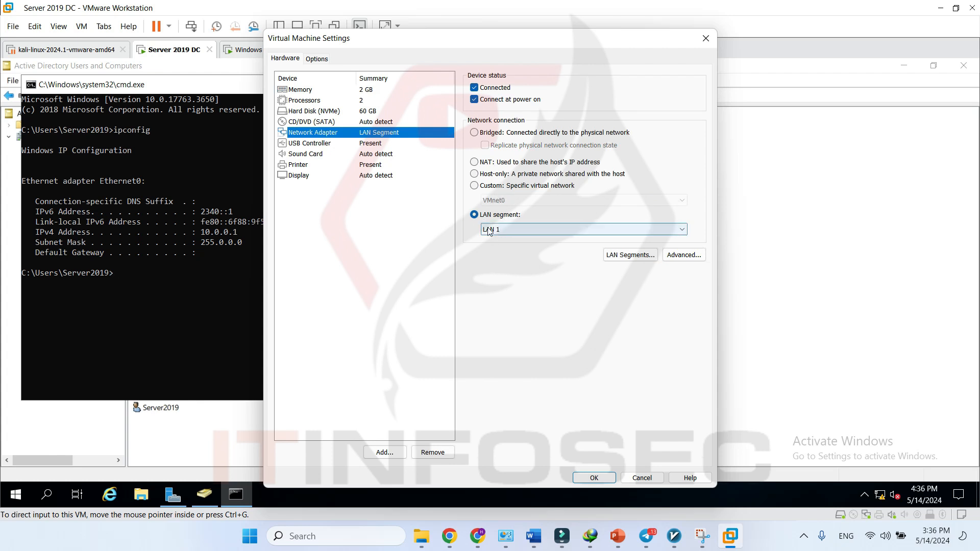
pyautogui.click(641, 479)
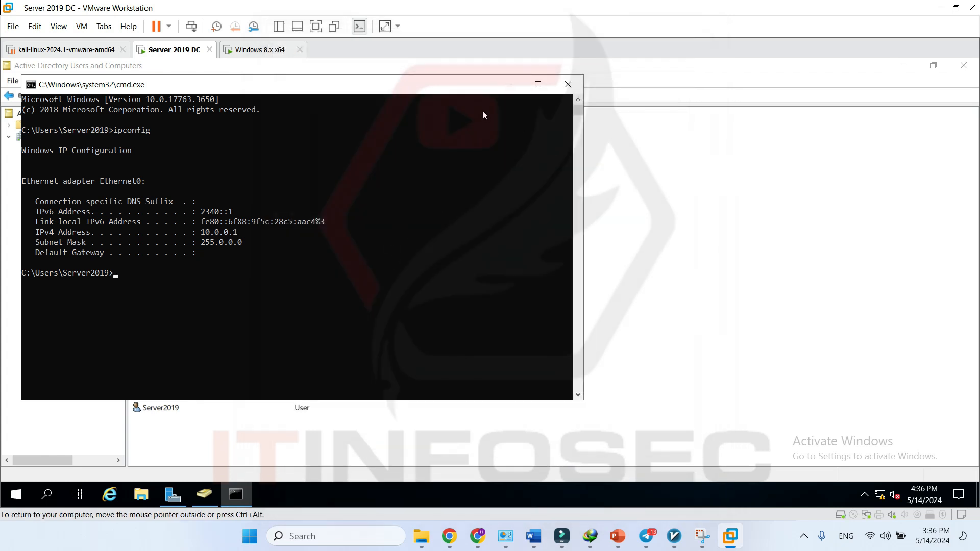
# - Run ipconfig in a command prompt on the Windows 8.x machine
pyautogui.click(260, 51)
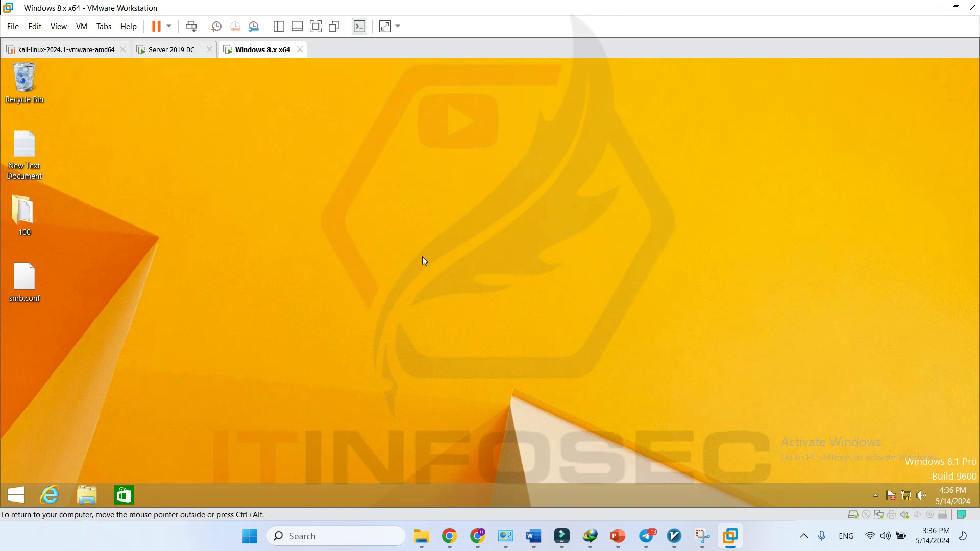
pyautogui.press('super+r')
pyautogui.write('cmd')
pyautogui.press('Return')
pyautogui.write('ipconfig')
pyautogui.press('Return')
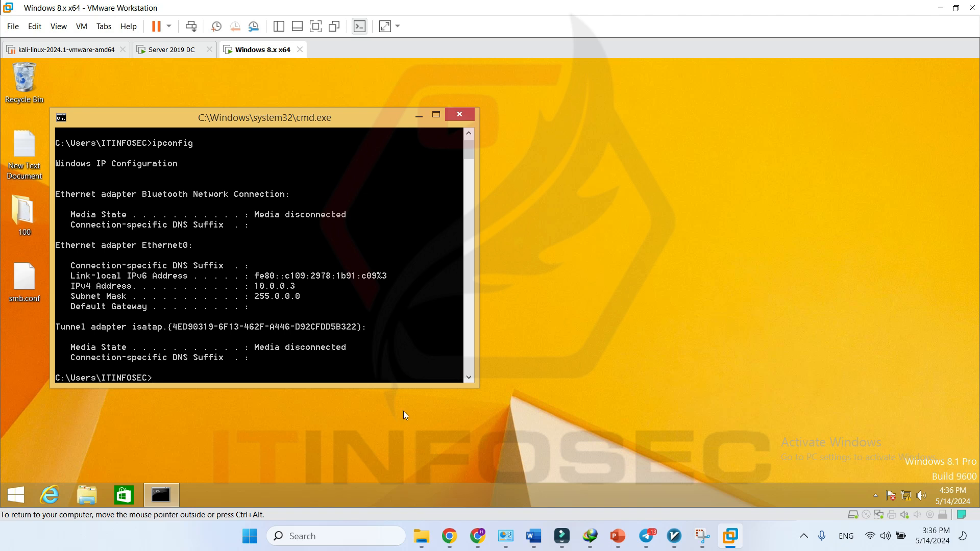
# - Attach the Windows 8.x network adapter to LAN segment 'LAN 1' and apply it
pyautogui.rightClick(246, 49)
pyautogui.click(307, 220)
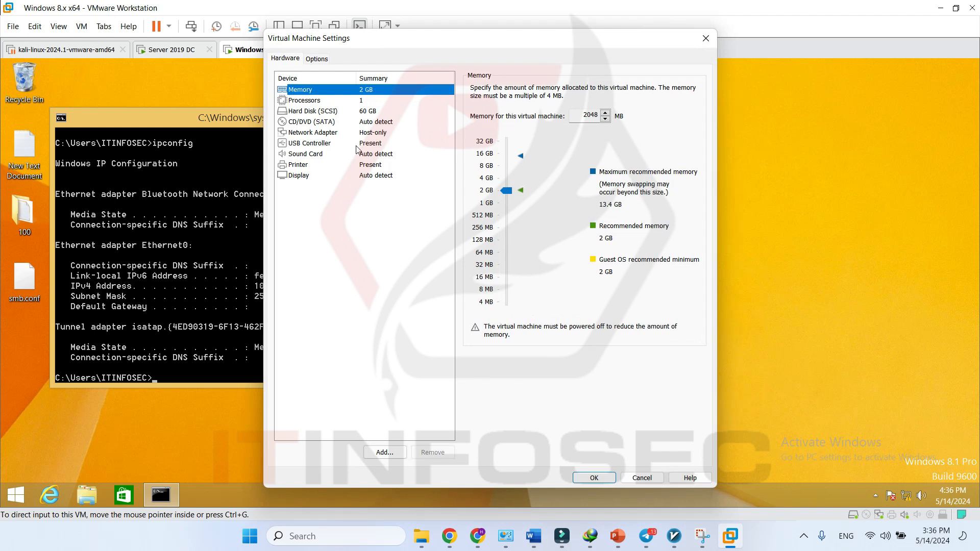
pyautogui.click(371, 133)
pyautogui.click(482, 215)
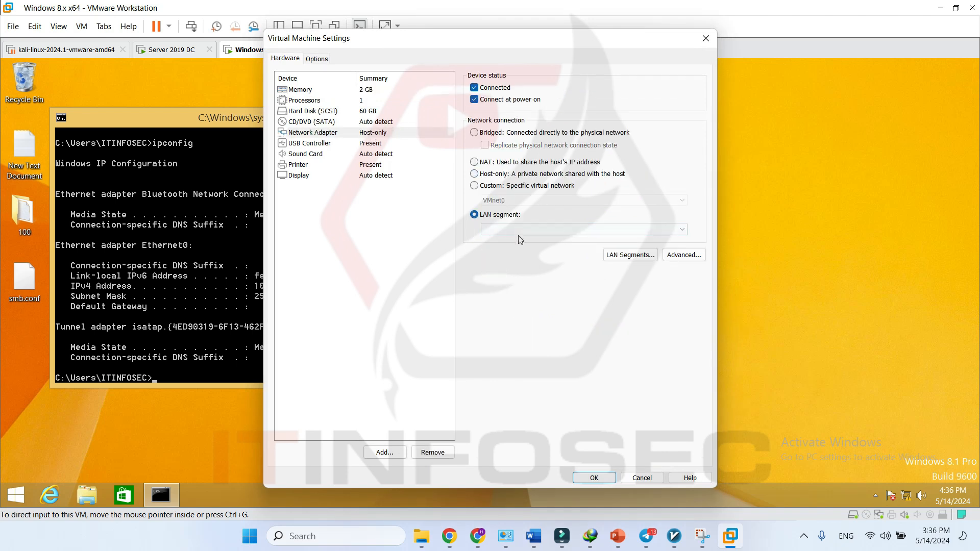
pyautogui.click(521, 231)
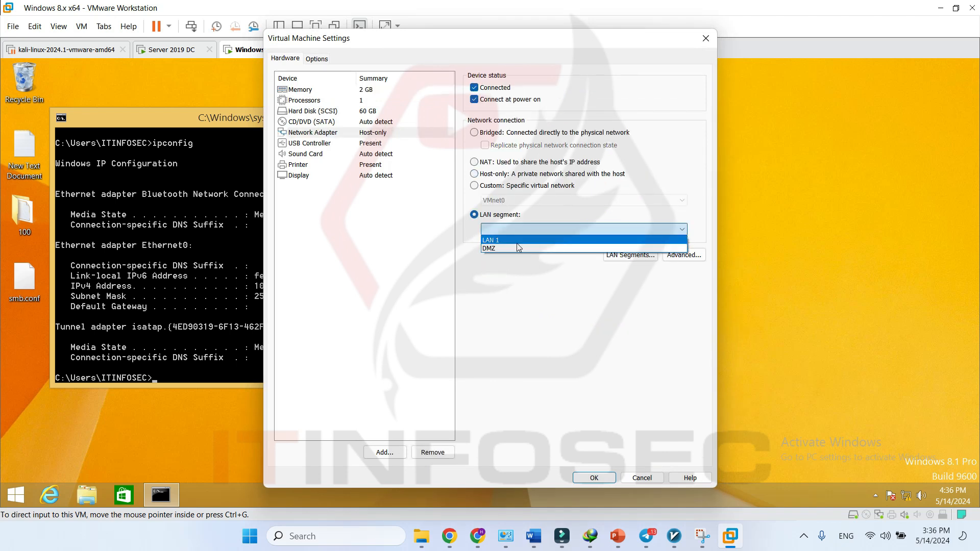
pyautogui.click(517, 243)
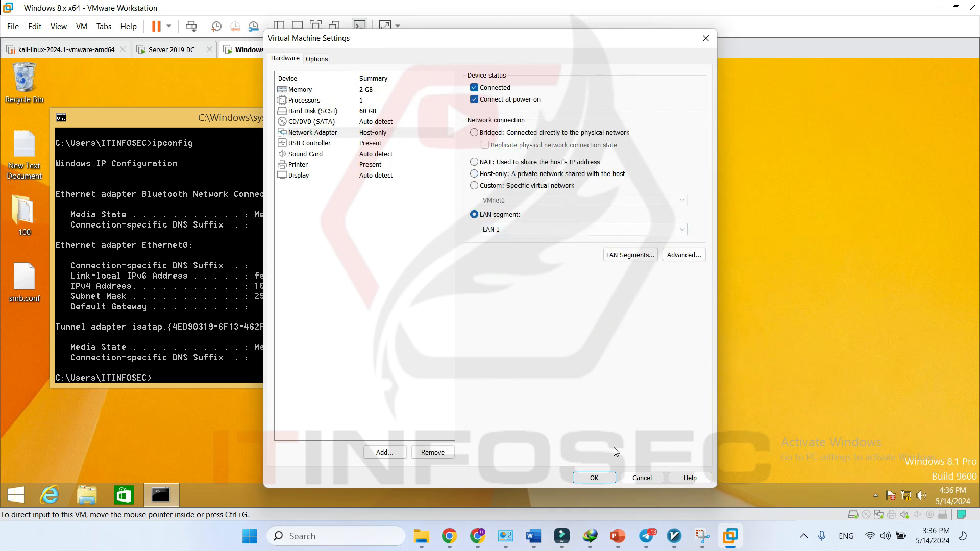
pyautogui.click(595, 478)
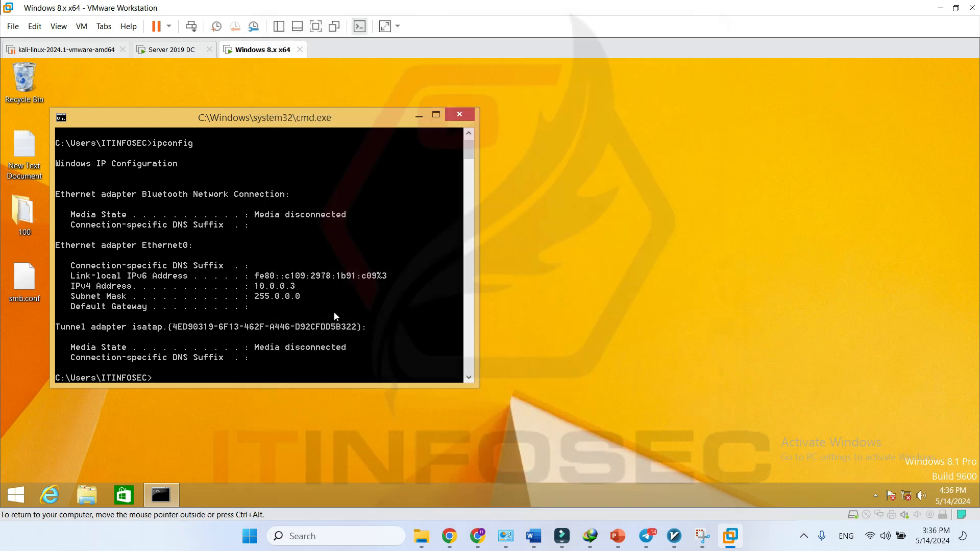
# - Ping 10.0.0.1 twice from the Windows 8.x command prompt, getting 4/4 replies with 0% loss
pyautogui.write('ping 10.0.0.1')
pyautogui.press('Return')
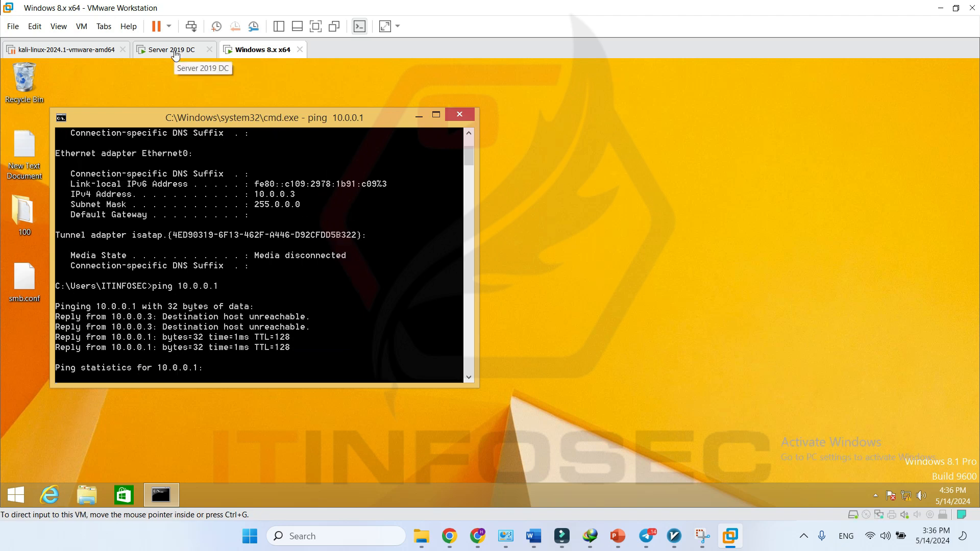
pyautogui.press('Up')
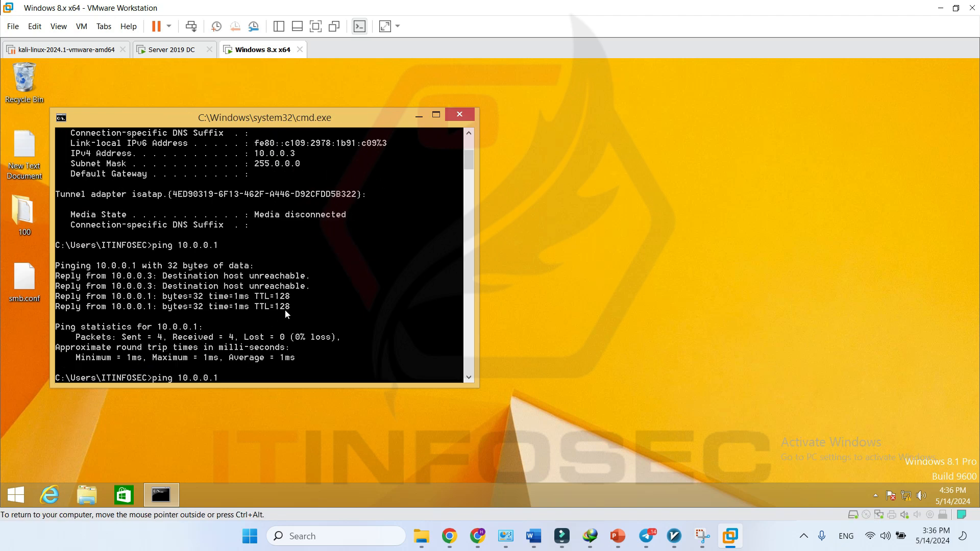
pyautogui.press('Return')
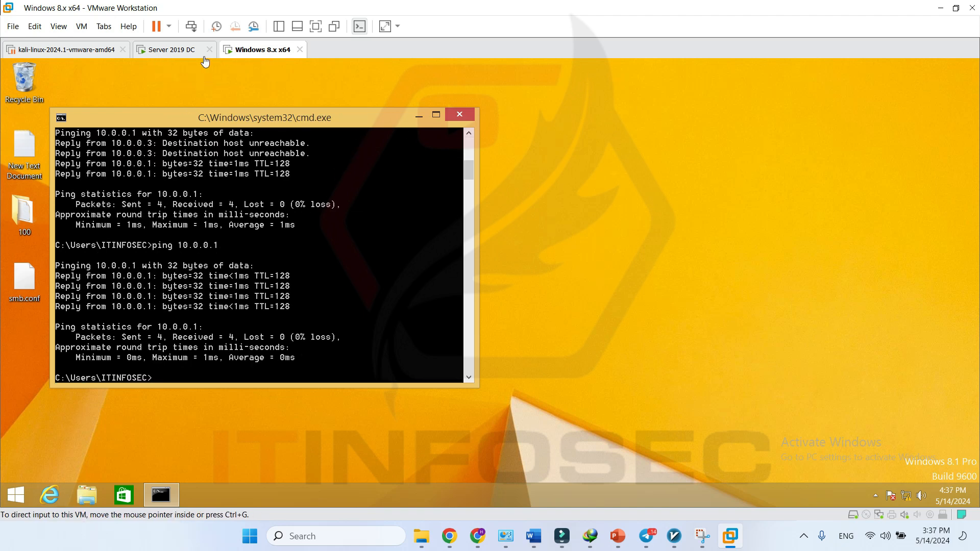
pyautogui.click(161, 51)
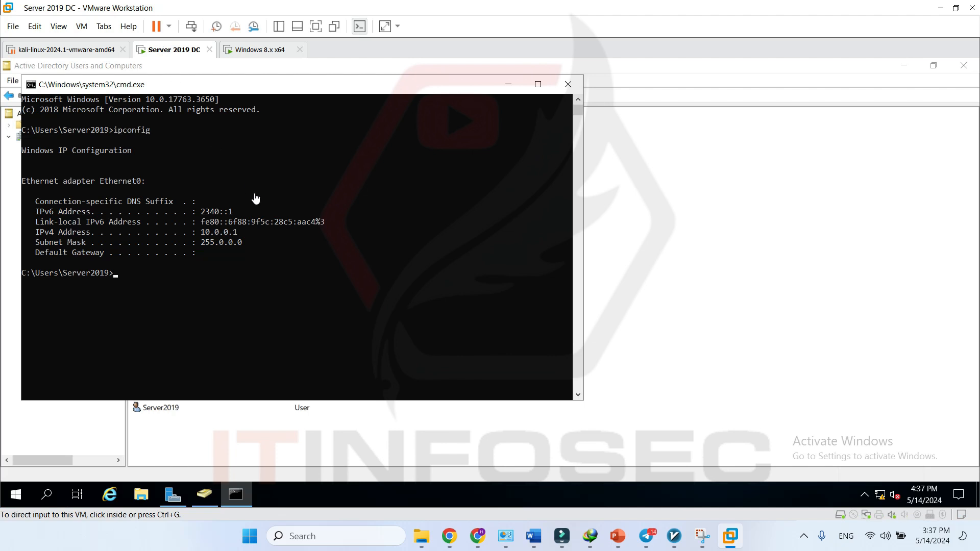
pyautogui.click(245, 52)
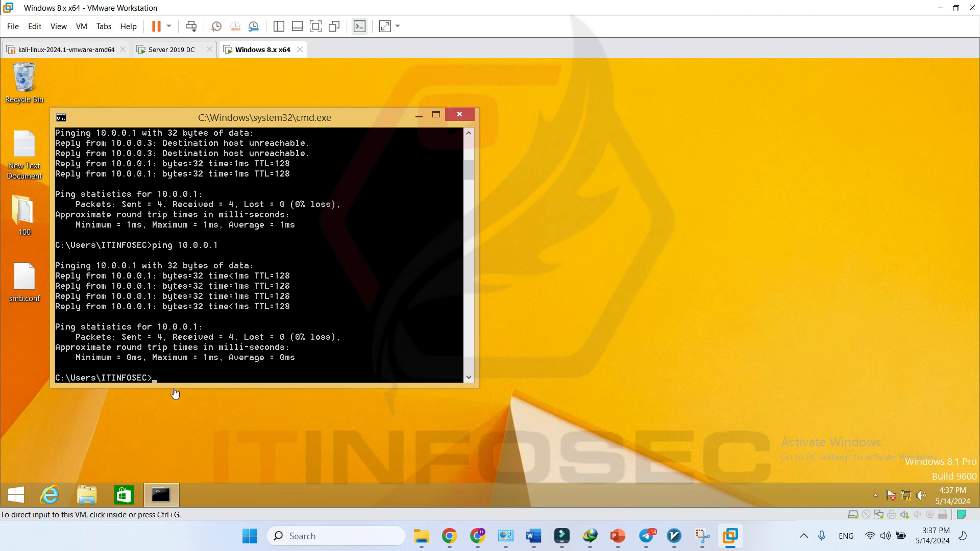
pyautogui.press('super')
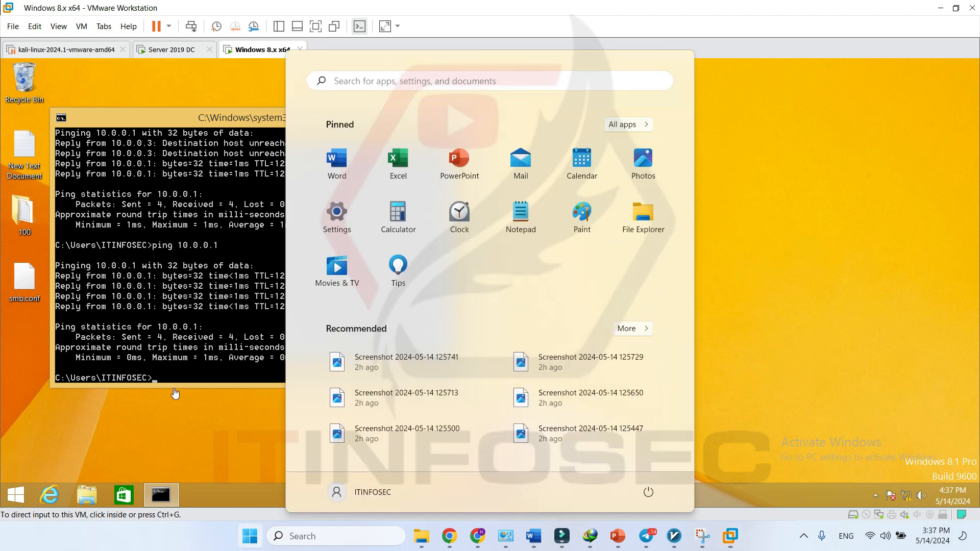
# - Search 'pc' on the Start screen, then close the Computer Management window opened by mistake
pyautogui.write('pc')
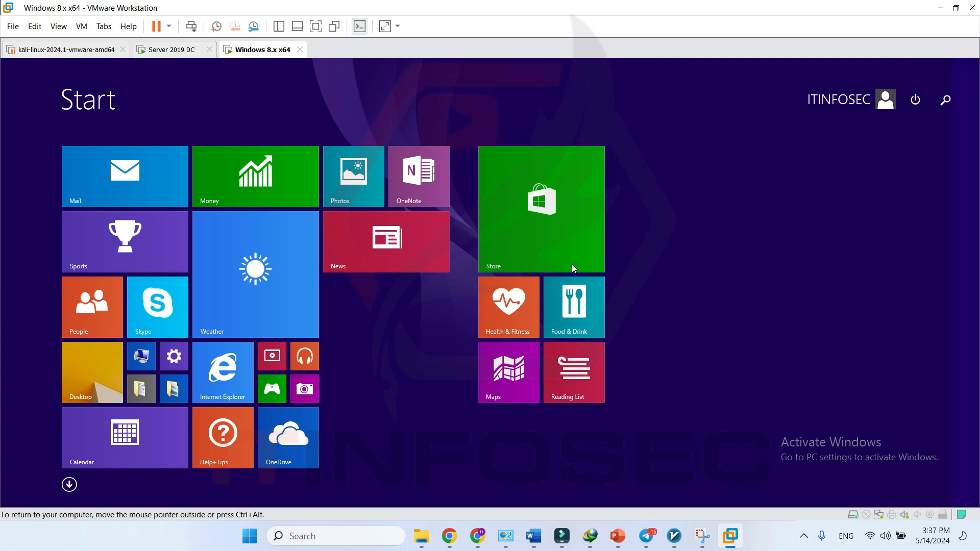
pyautogui.write('pc settings')
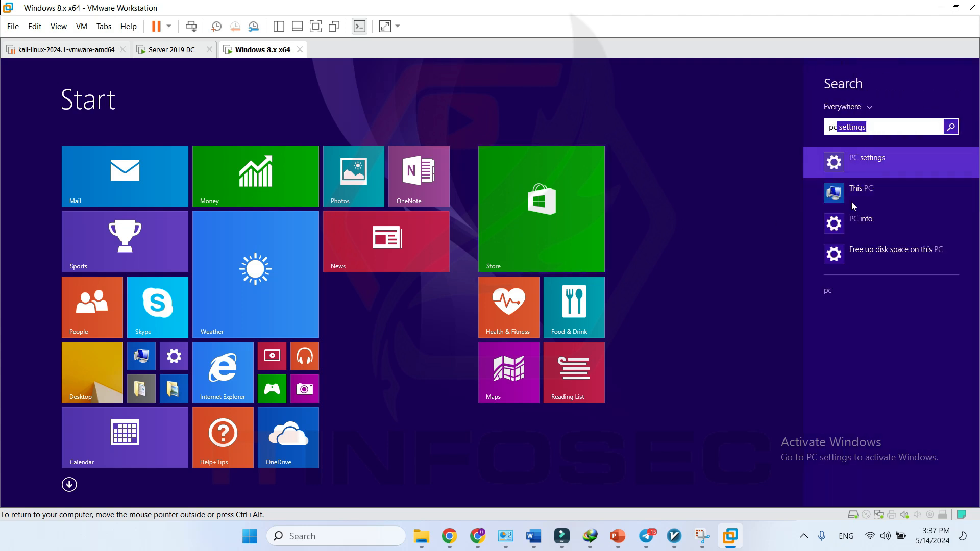
pyautogui.rightClick(860, 191)
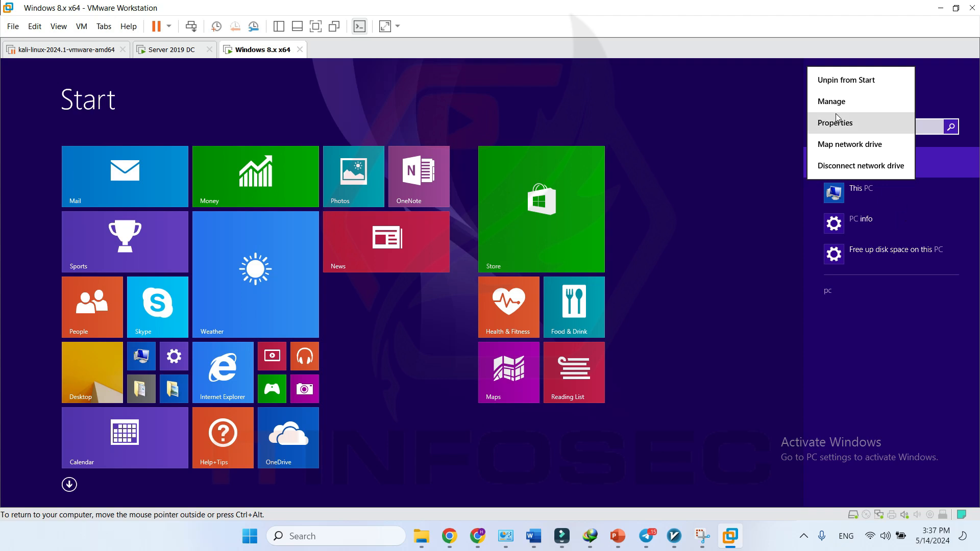
pyautogui.click(850, 102)
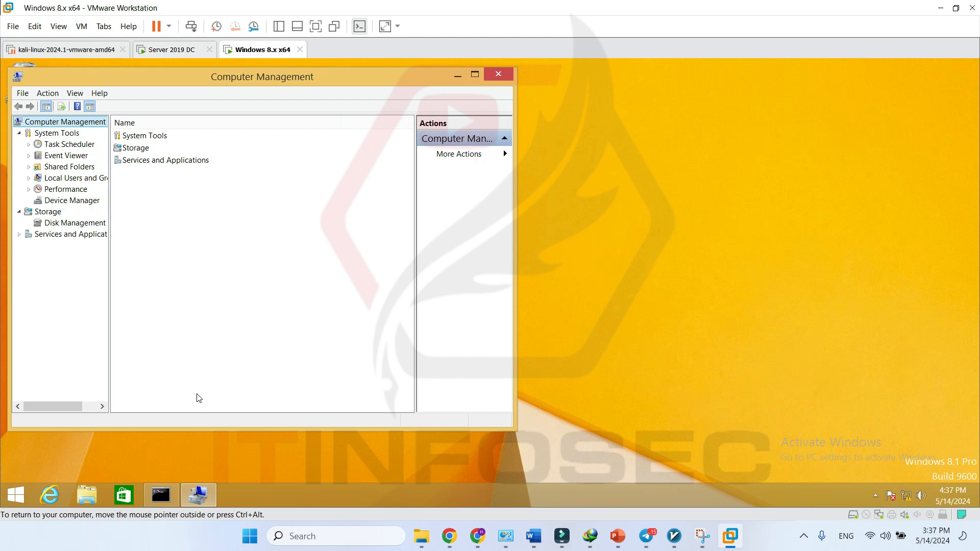
pyautogui.press('super')
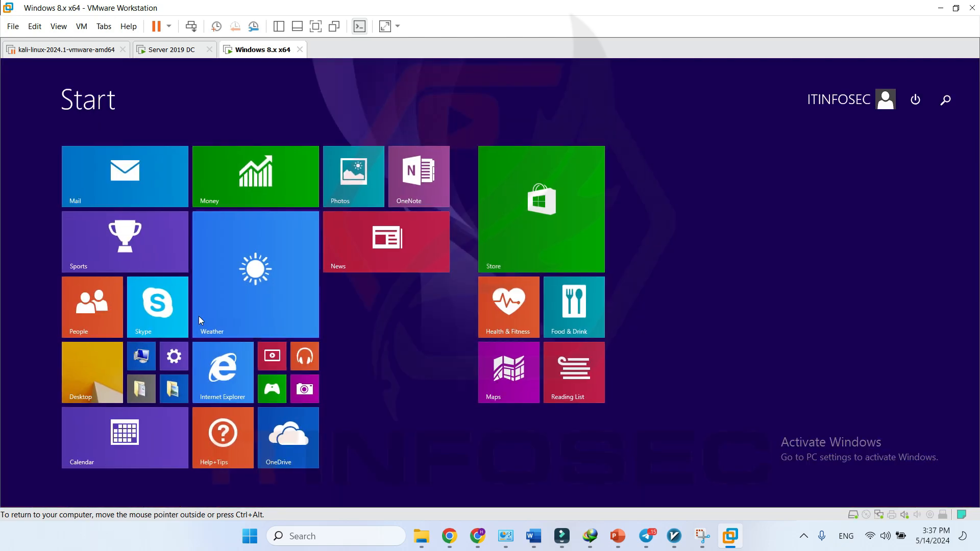
pyautogui.press('super')
pyautogui.click(499, 75)
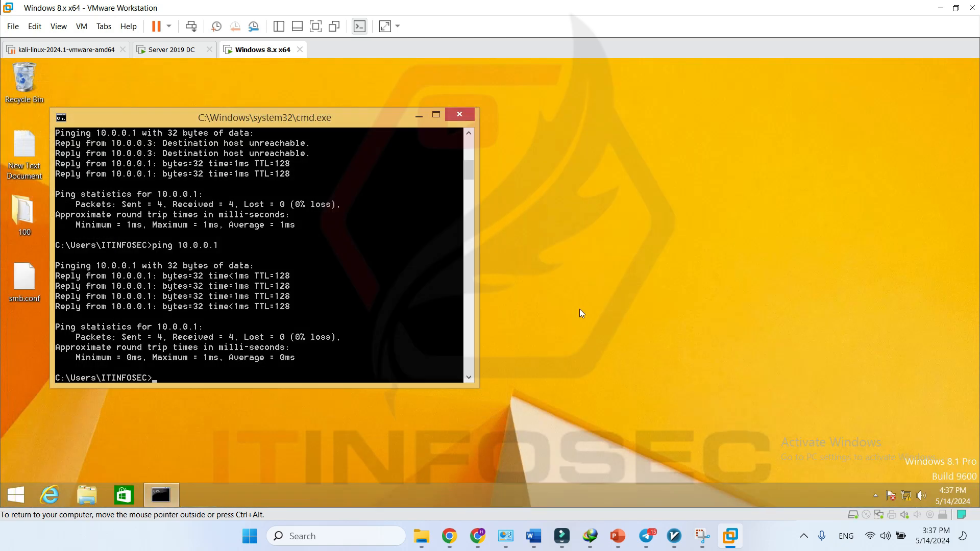
# - Search 'pc' again and open This PC's Properties to show the System page
pyautogui.press('super')
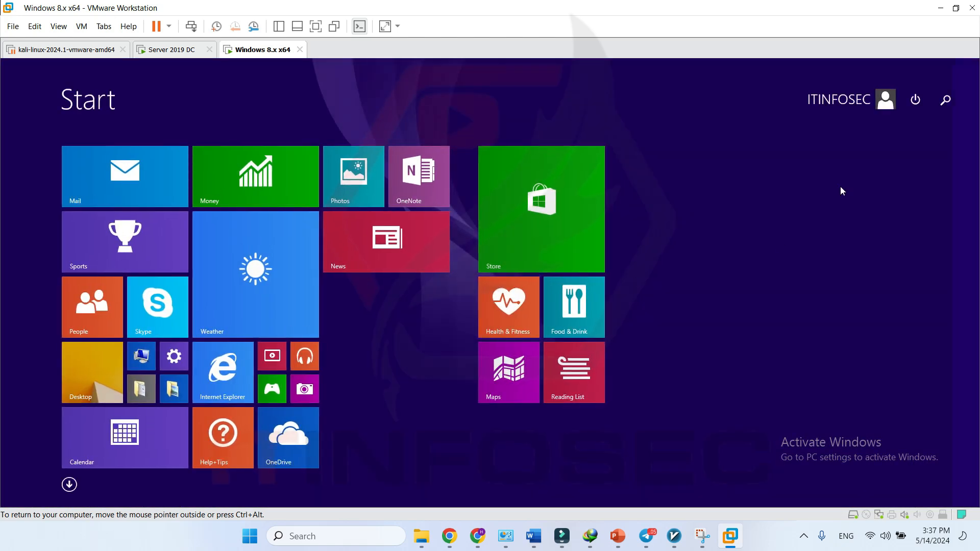
pyautogui.write('pc settings')
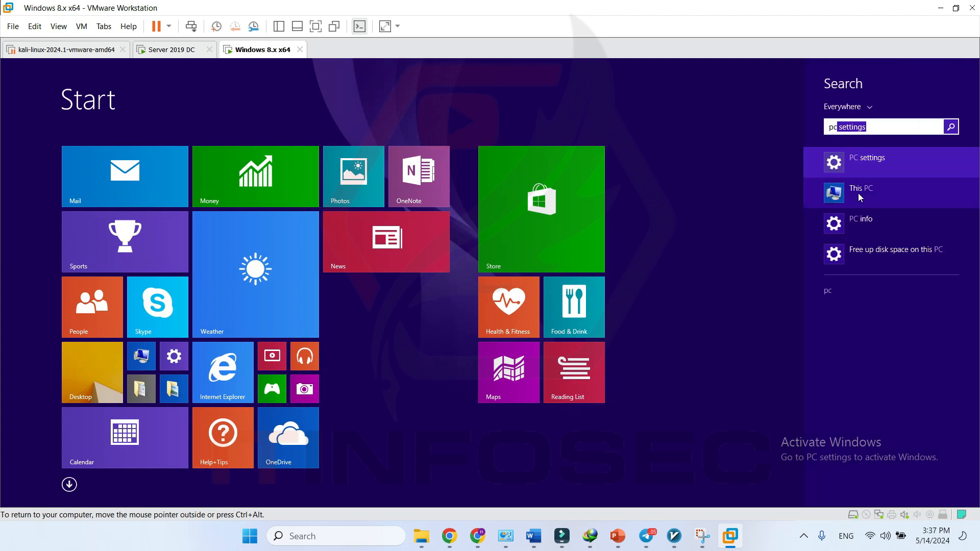
pyautogui.rightClick(862, 189)
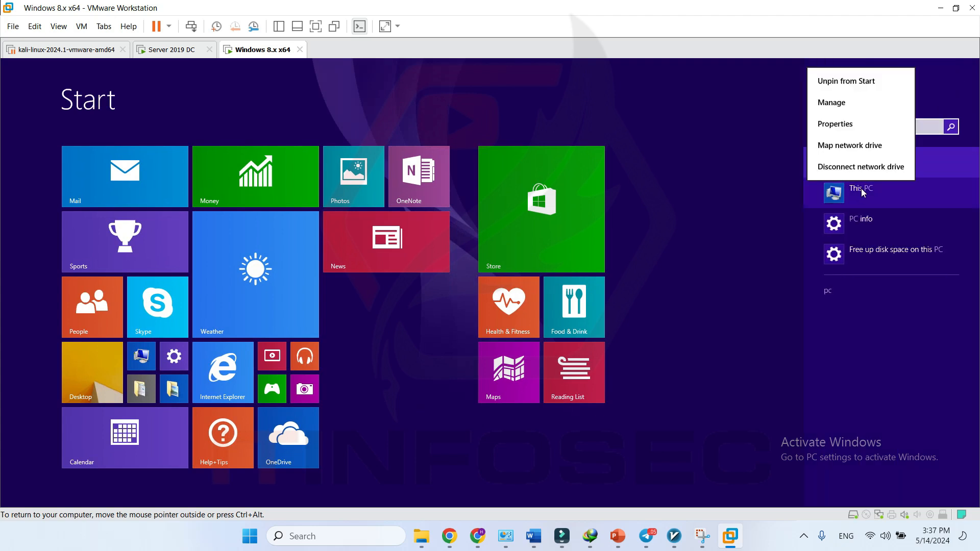
pyautogui.click(856, 122)
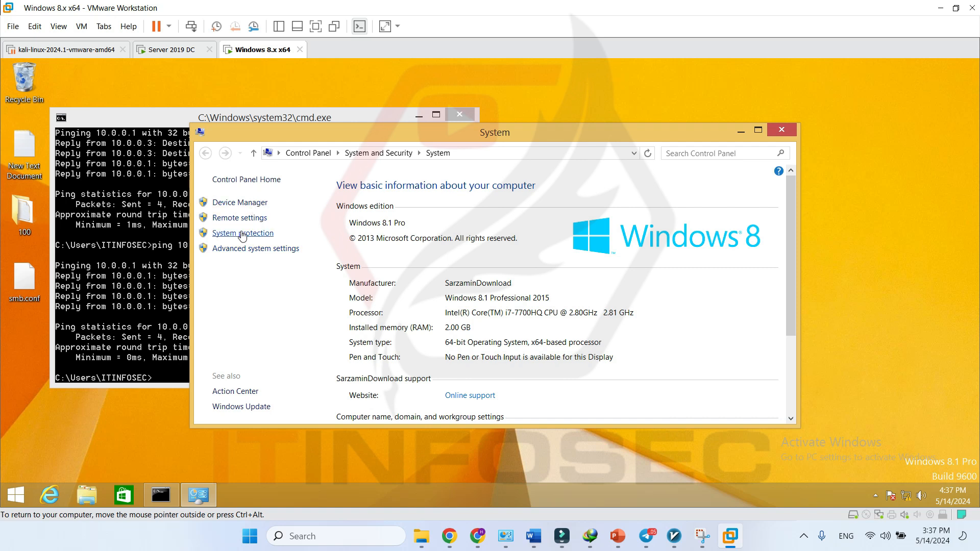
# - From System Properties' Computer Name tab, open Change and select Domain membership
pyautogui.click(253, 218)
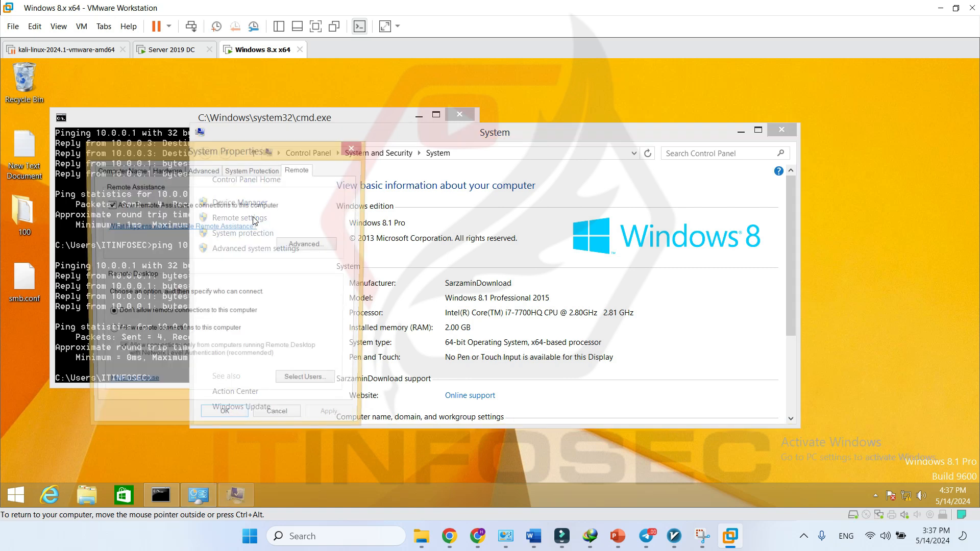
pyautogui.click(127, 174)
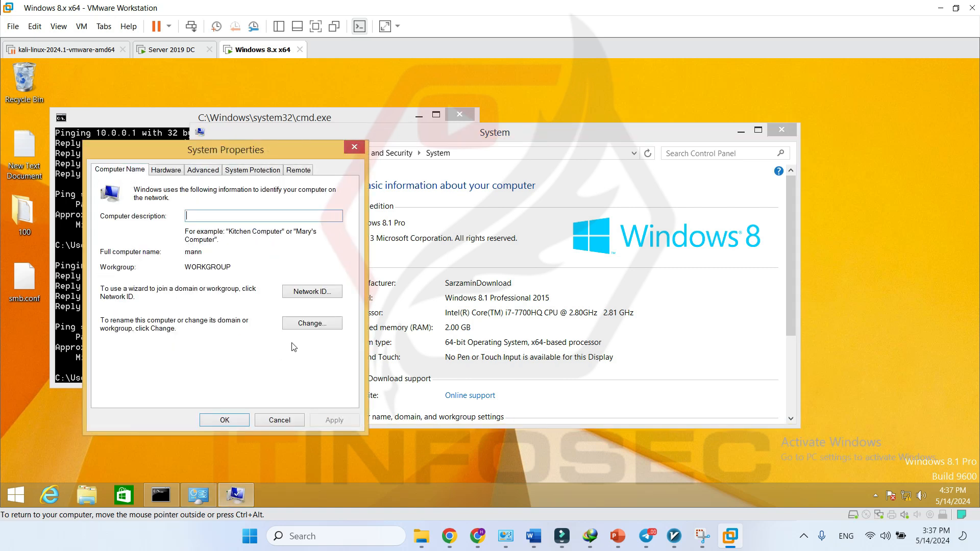
pyautogui.click(314, 323)
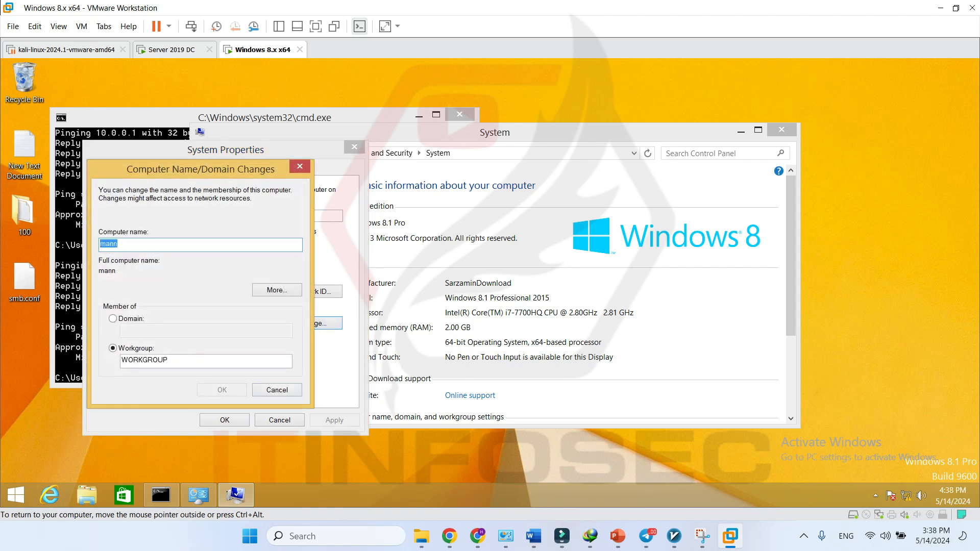
pyautogui.click(130, 322)
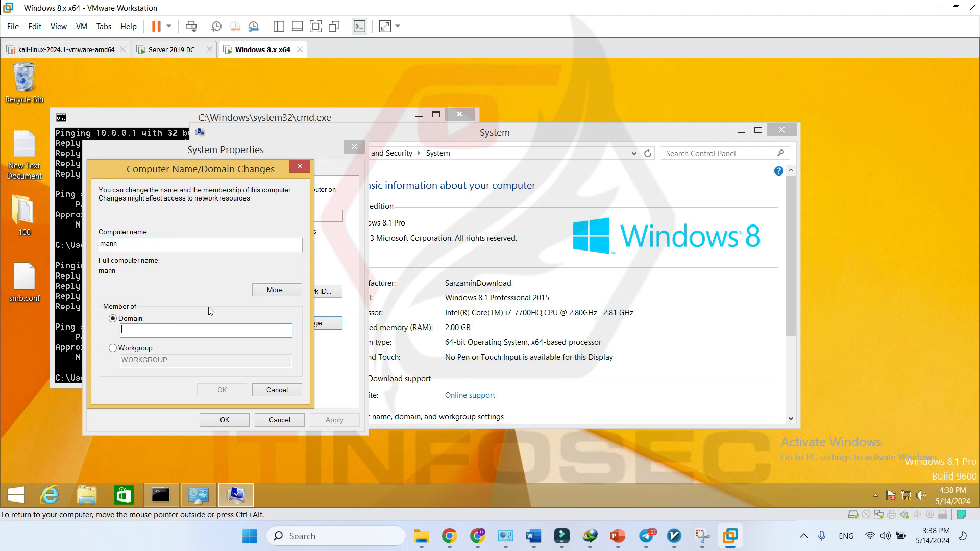
# - Check the domain name on the server, submit Test.local, and dismiss the unreachable-controller error
pyautogui.click(172, 50)
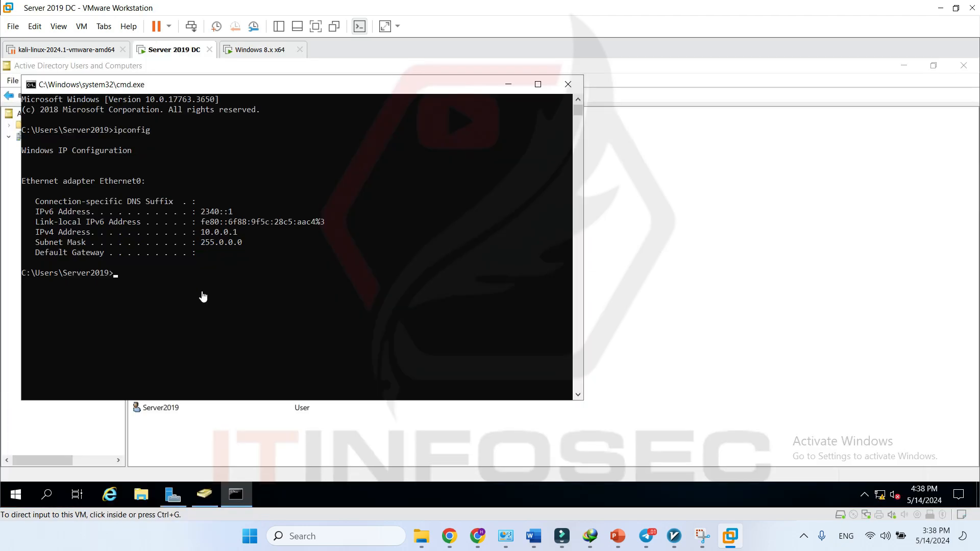
pyautogui.click(508, 85)
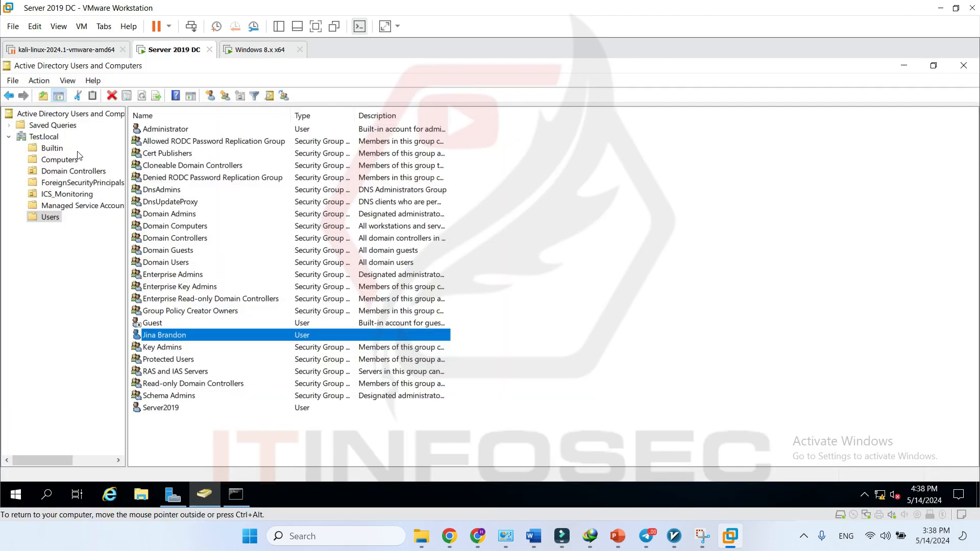
pyautogui.click(51, 136)
pyautogui.click(245, 50)
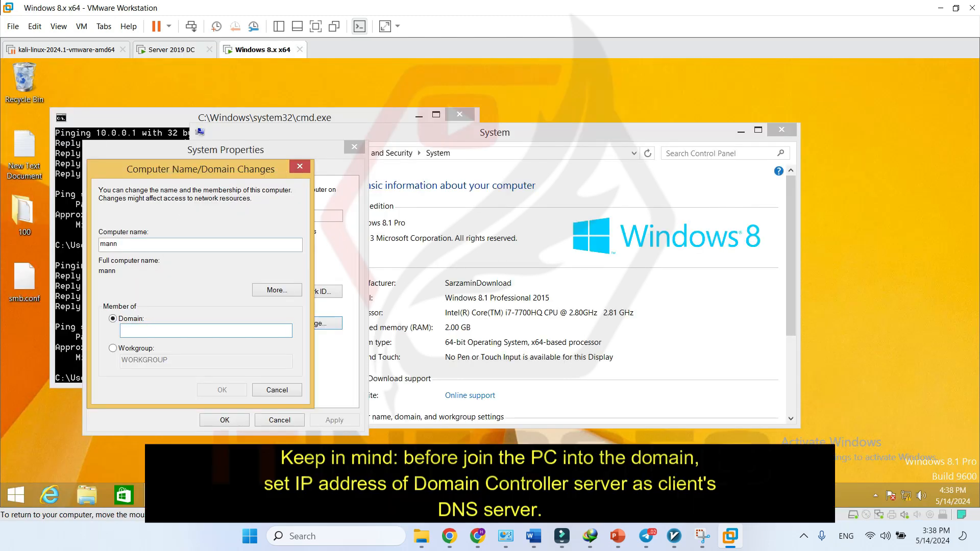
pyautogui.write('Tes')
pyautogui.click(228, 391)
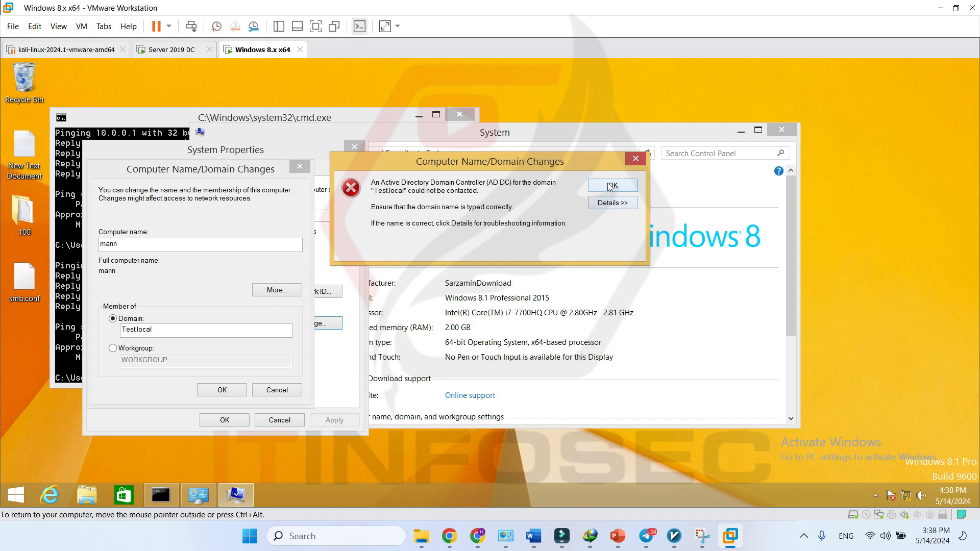
pyautogui.click(610, 187)
# - Set Ethernet0's IPv4 preferred DNS server to 10.0.0.1 via Network and Sharing Center
pyautogui.rightClick(907, 498)
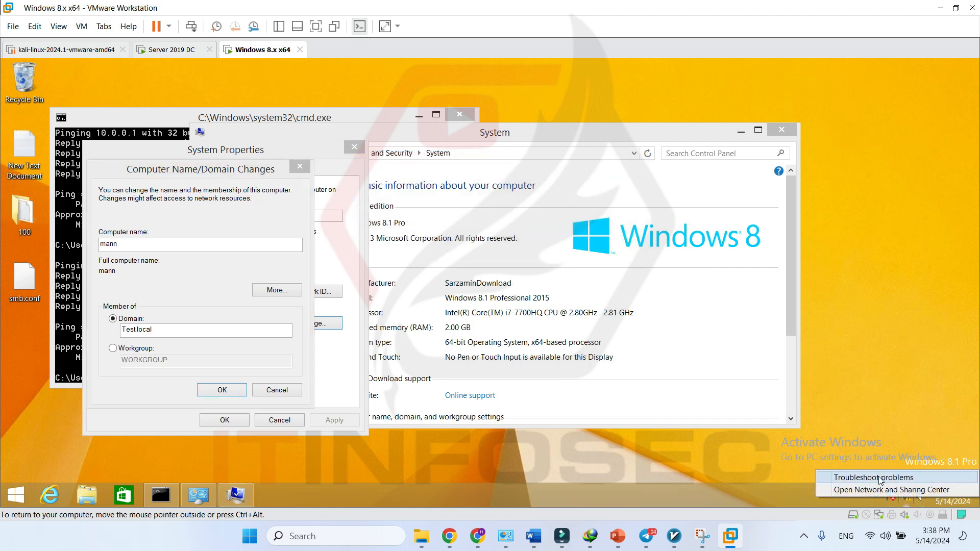
pyautogui.click(891, 490)
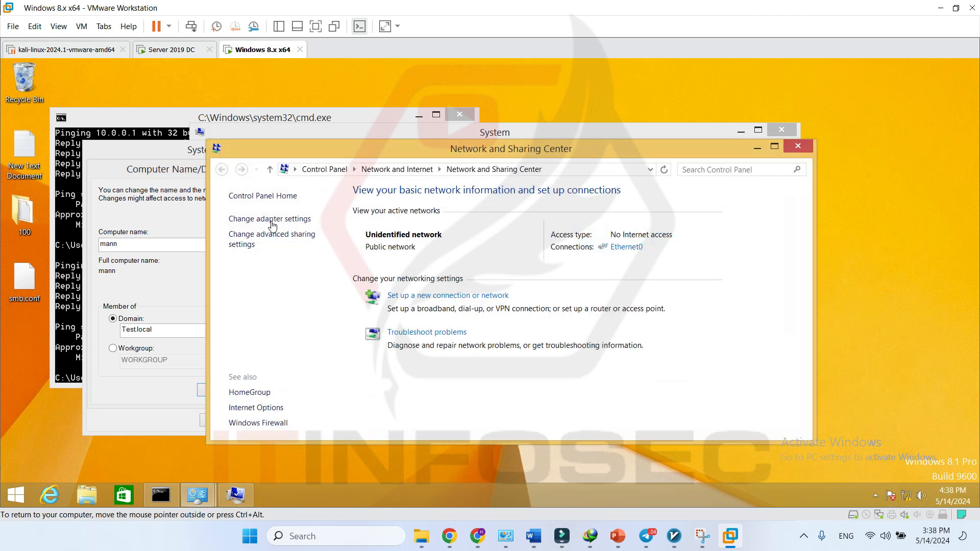
pyautogui.moveTo(445, 153); pyautogui.dragTo(606, 88)
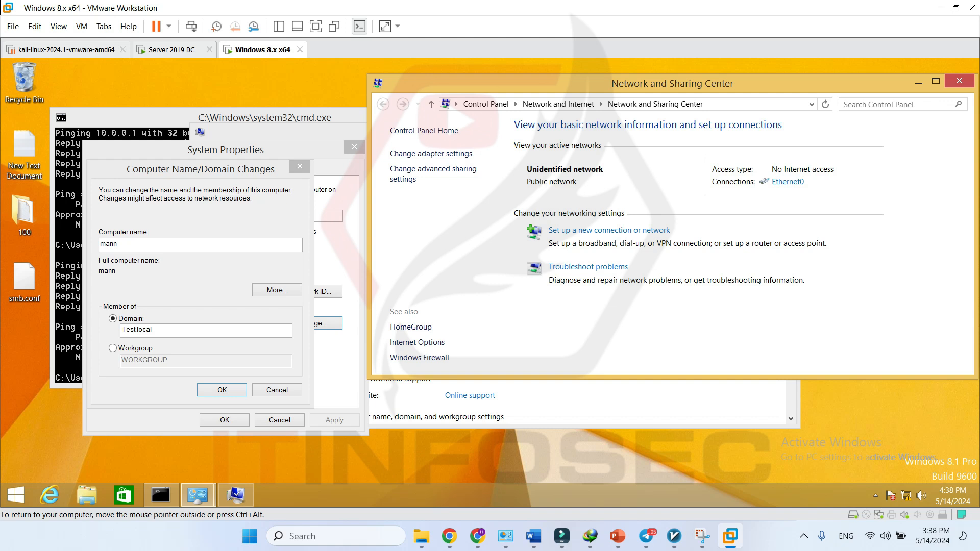
pyautogui.click(442, 155)
pyautogui.rightClick(234, 145)
pyautogui.click(277, 304)
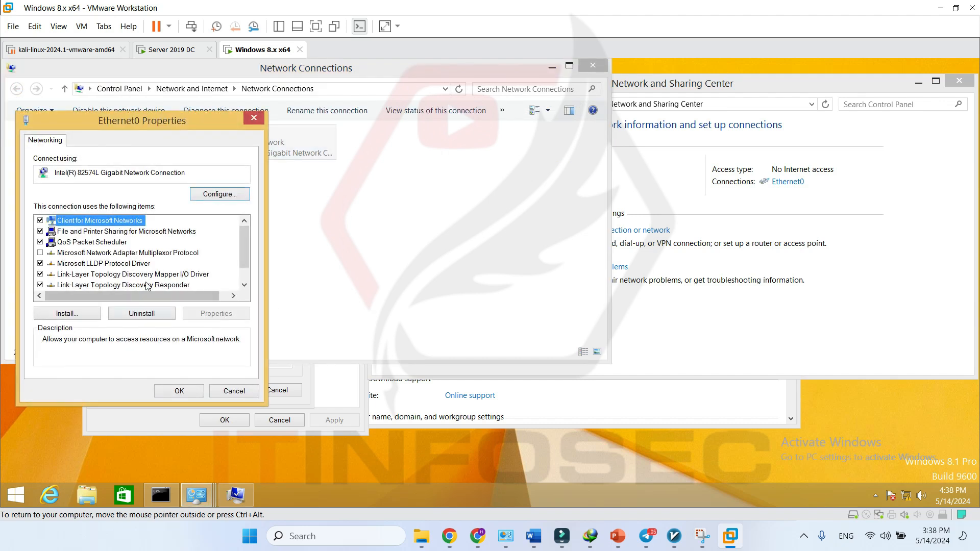
pyautogui.scroll(-2, 148, 284)
pyautogui.doubleClick(160, 285)
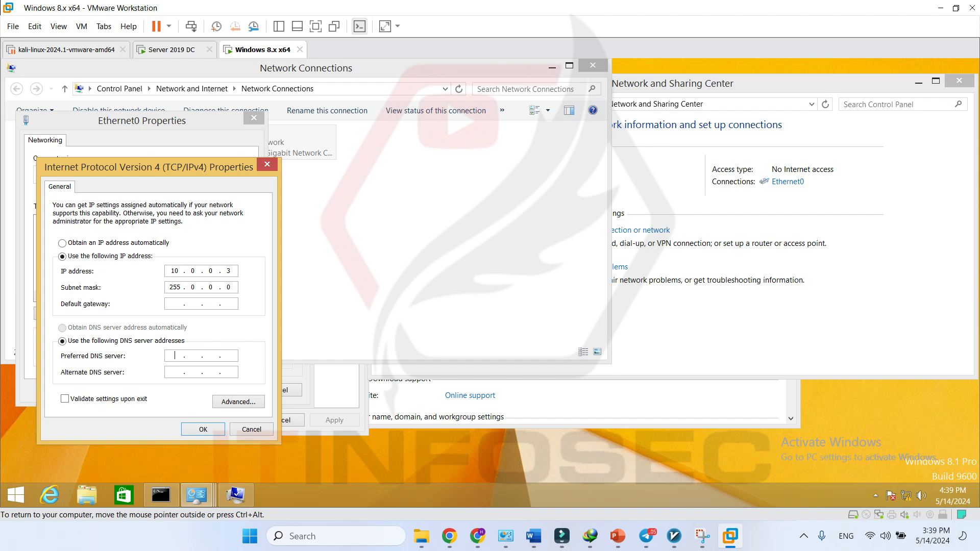
pyautogui.click(188, 49)
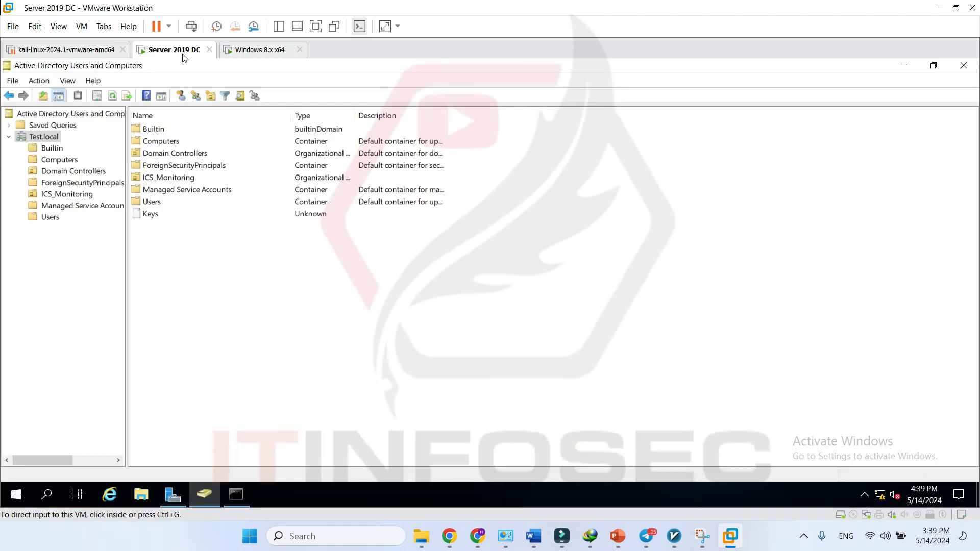
pyautogui.click(256, 53)
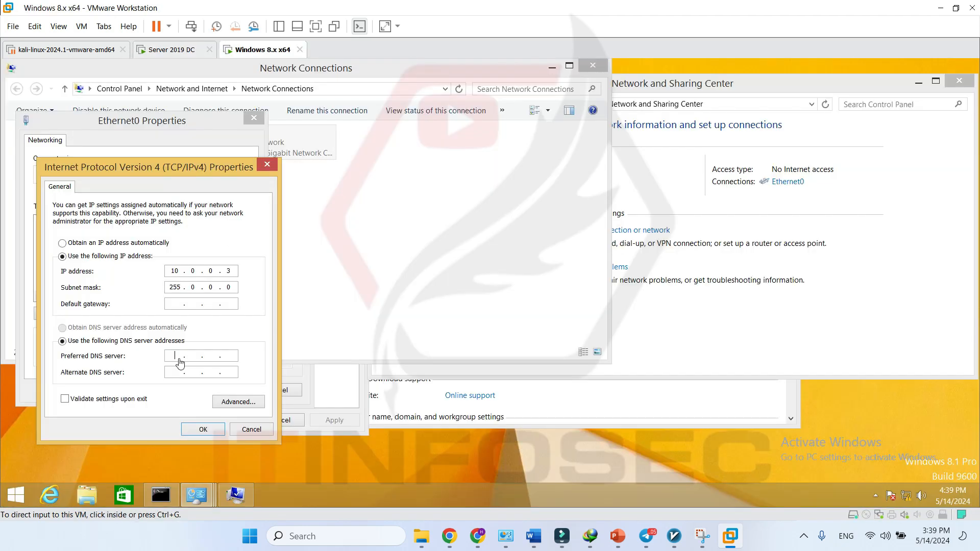
pyautogui.click(185, 358)
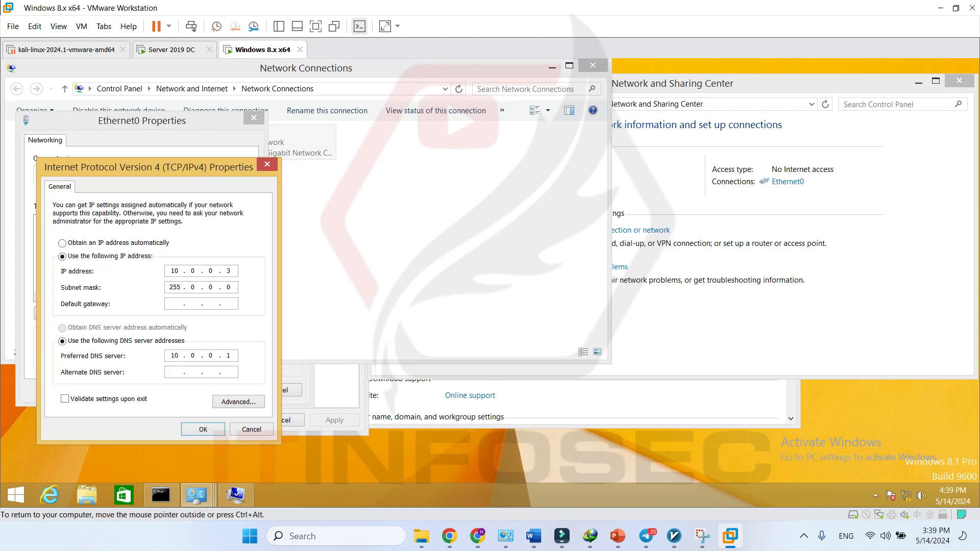
pyautogui.click(199, 433)
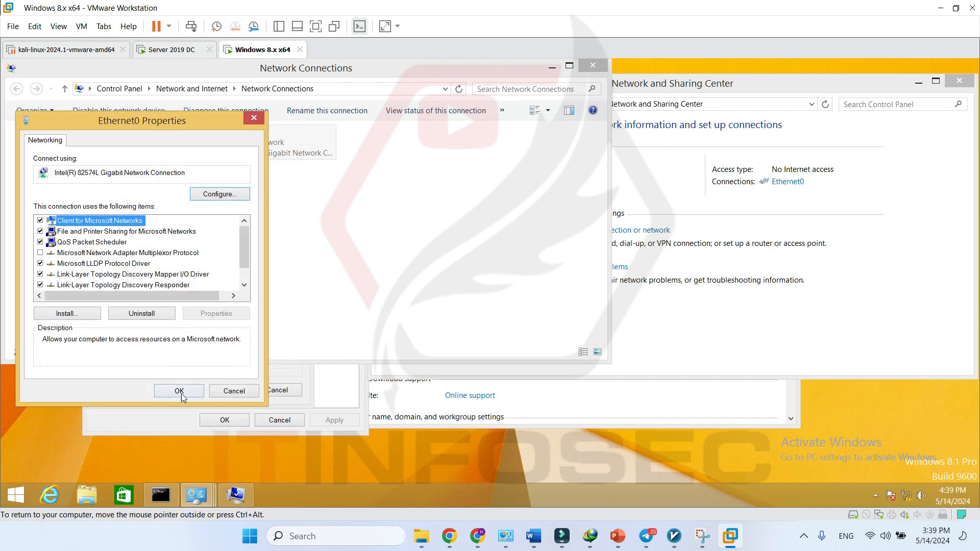
pyautogui.click(182, 393)
# - Run ipconfig /flushdns twice in the command prompt, then close it
pyautogui.click(551, 68)
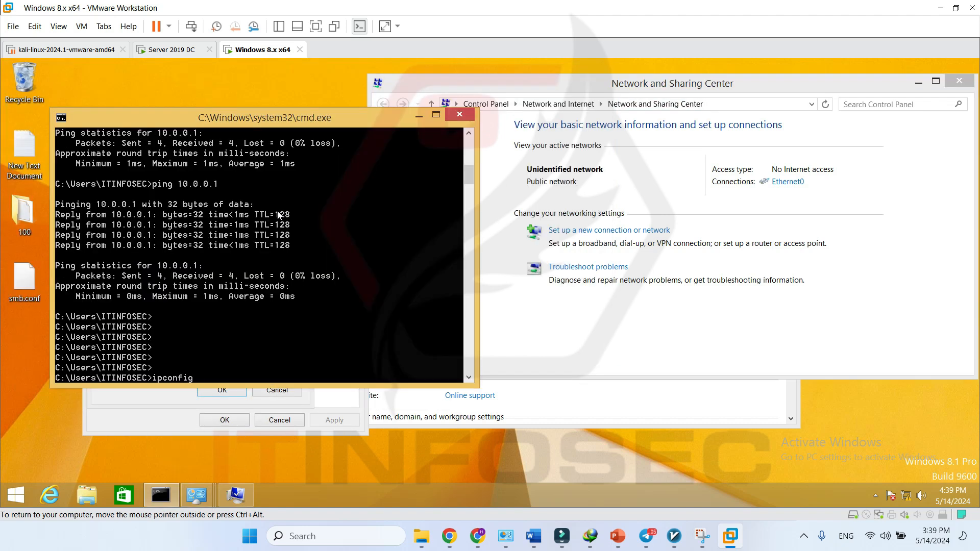
pyautogui.write('lushdns')
pyautogui.press('Return')
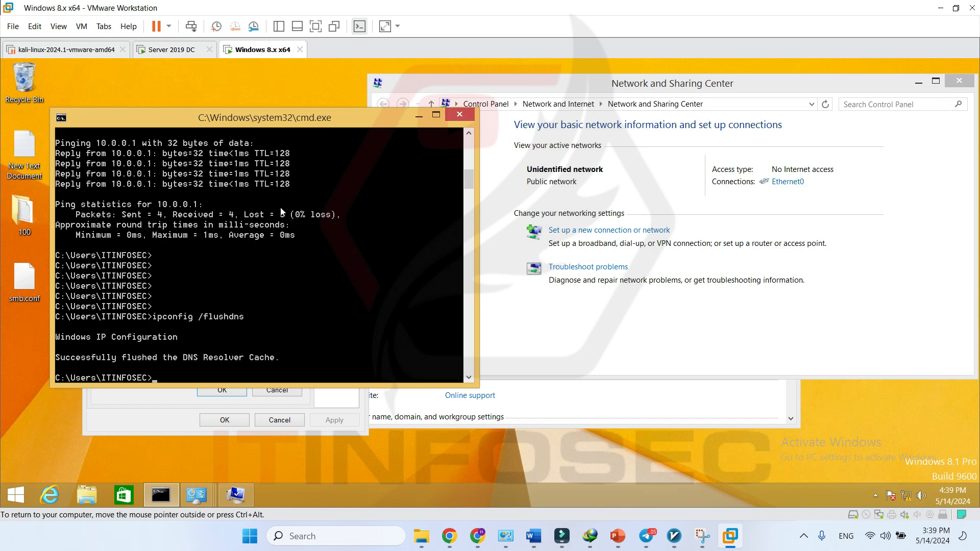
pyautogui.press('Up')
pyautogui.press('Return')
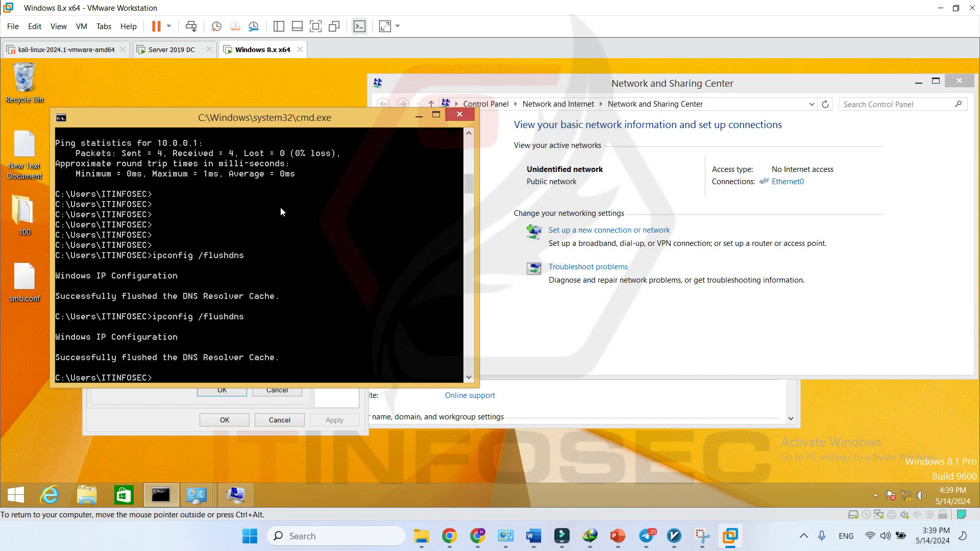
pyautogui.click(456, 117)
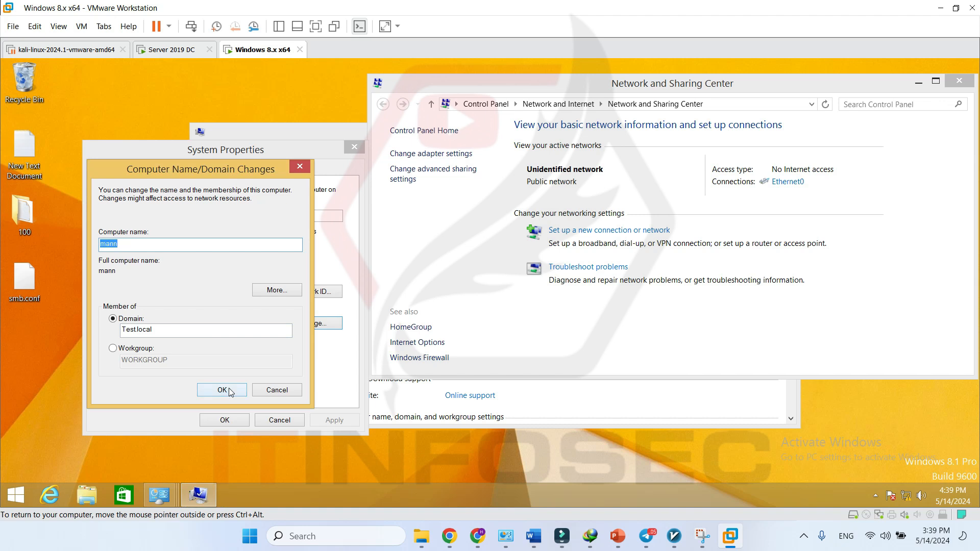
# - Apply the Test.local domain join, authenticating with the domain administrator credentials
pyautogui.click(229, 392)
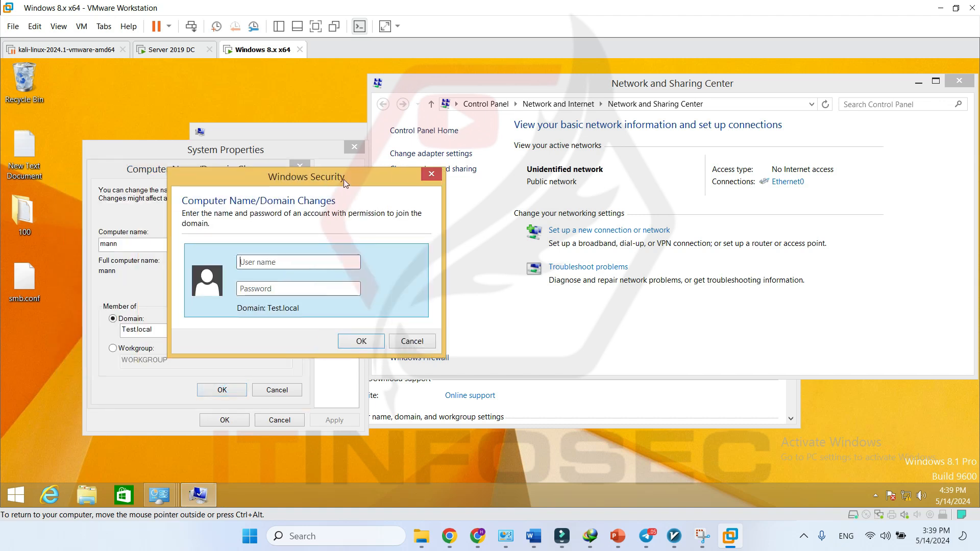
pyautogui.moveTo(344, 179); pyautogui.dragTo(500, 161)
pyautogui.click(426, 245)
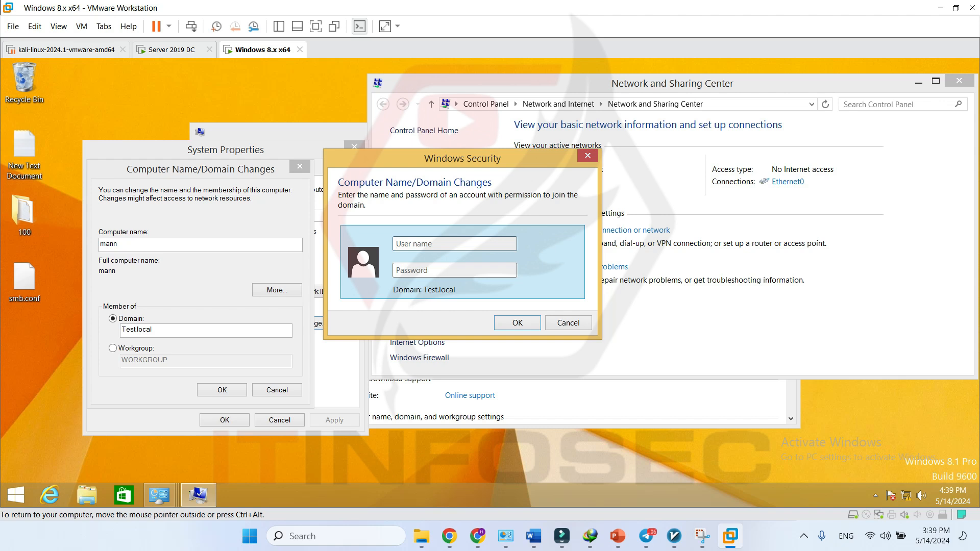
pyautogui.write('administrator')
pyautogui.write('•••••')
pyautogui.write('••••••')
pyautogui.press('Return')
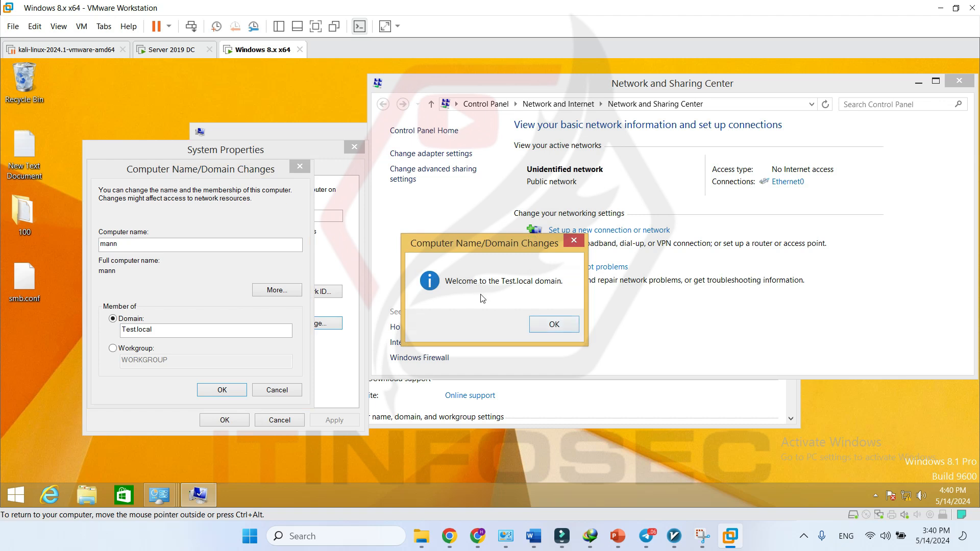
# - Acknowledge the welcome and restart notices, close System Properties, and choose to restart now
pyautogui.click(570, 326)
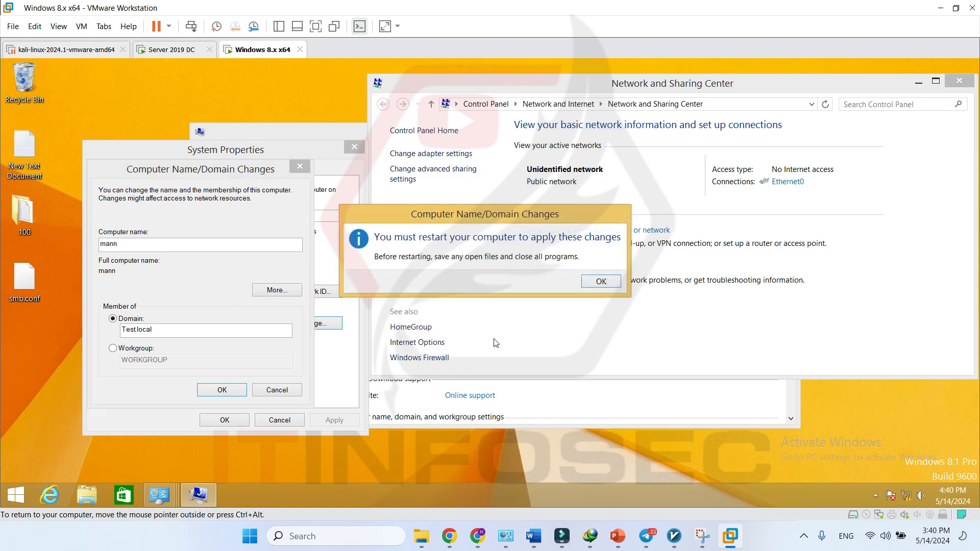
pyautogui.click(604, 285)
pyautogui.click(234, 417)
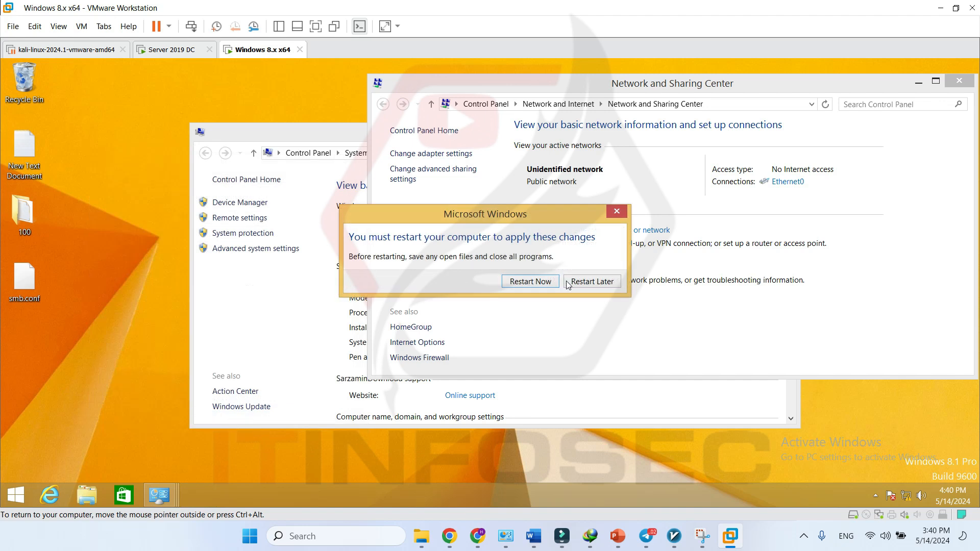
pyautogui.click(530, 282)
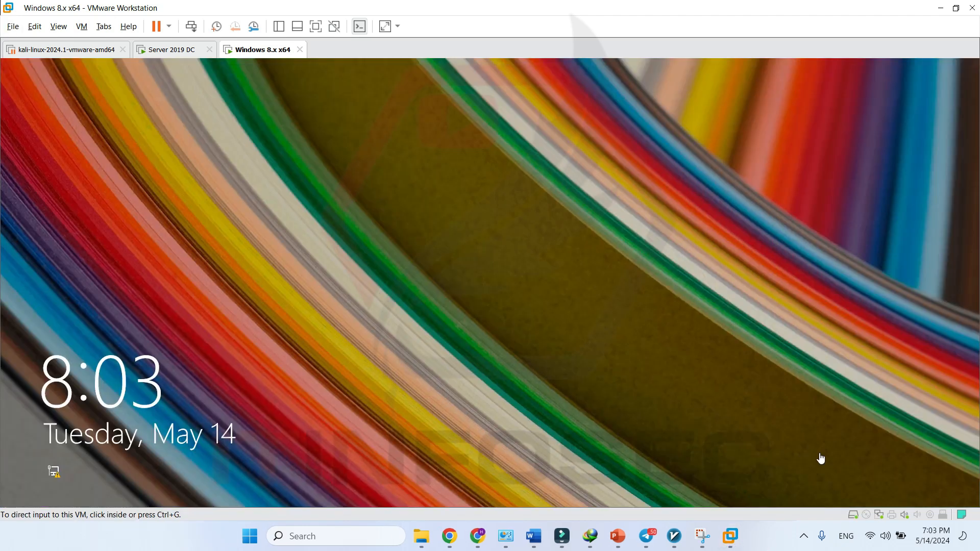
# - Restart the Windows 8.1 VM and choose Other user on its sign-in screen
pyautogui.click(820, 459)
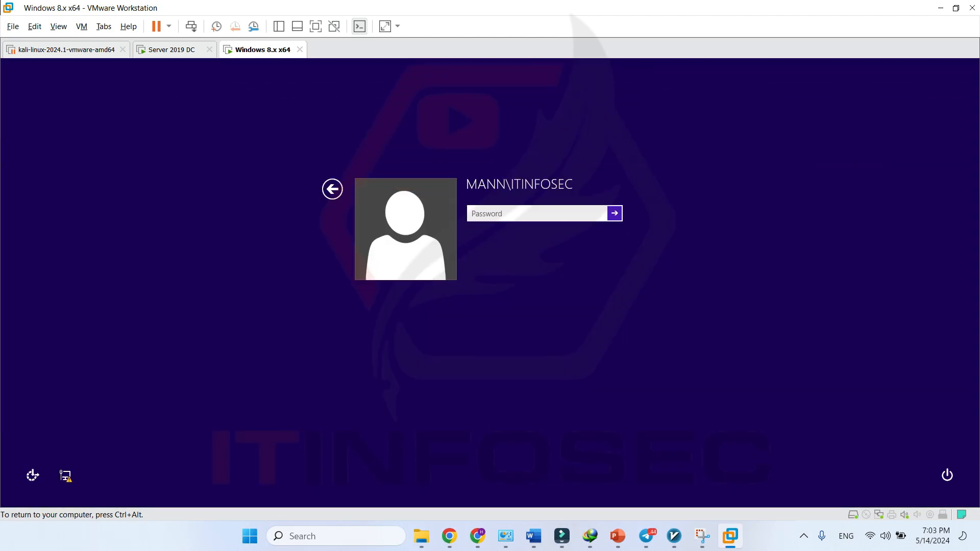
pyautogui.hotkey('ctrl', 'alt')
pyautogui.click(179, 50)
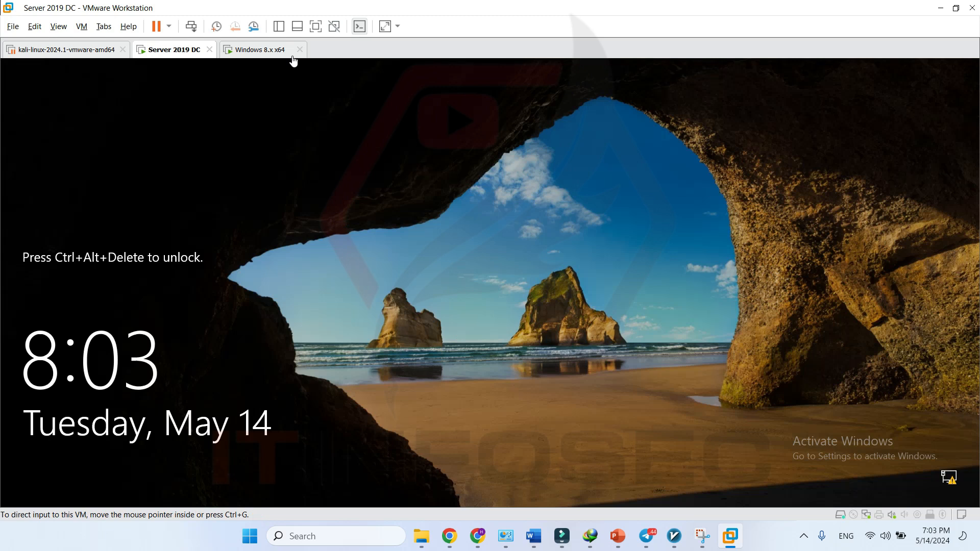
pyautogui.click(264, 51)
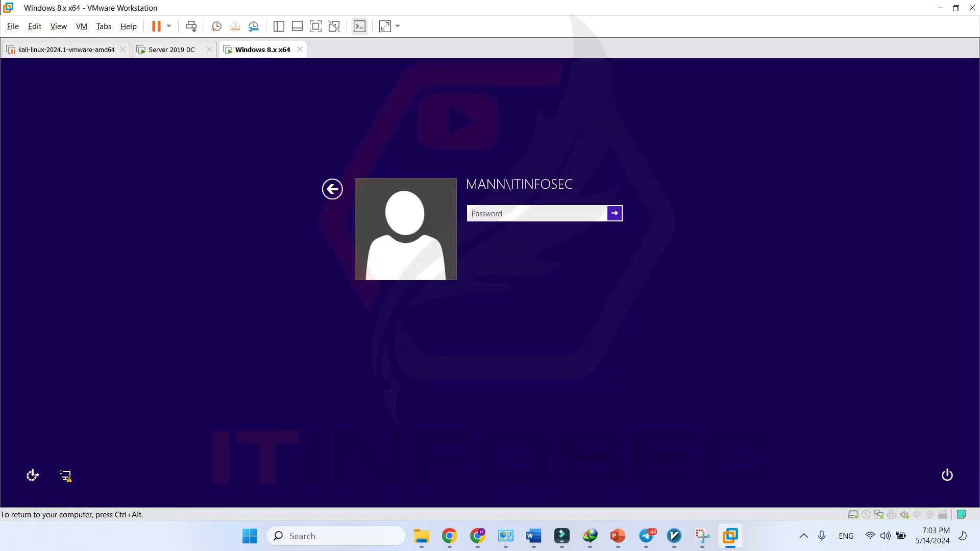
pyautogui.click(332, 190)
pyautogui.click(544, 241)
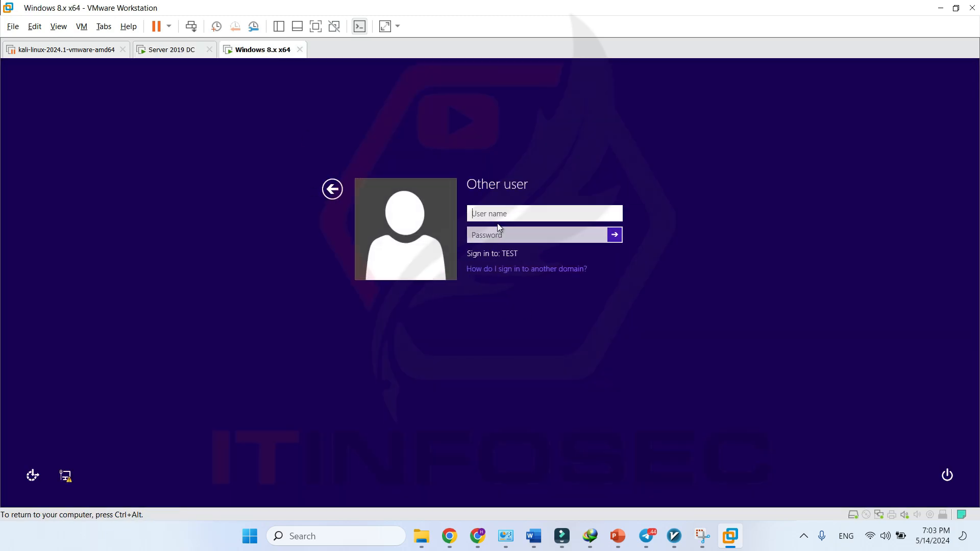
# - Sign in with the restricted domain user's name and password, then switch to Server 2019 DC
pyautogui.write('JinaB')
pyautogui.press('Tab')
pyautogui.write('•••••')
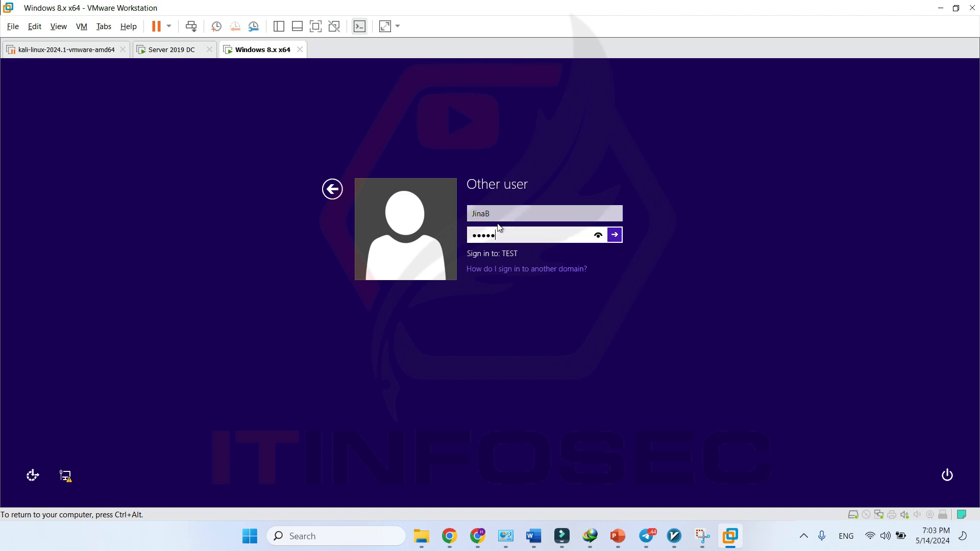
pyautogui.write('•••••')
pyautogui.press('Return')
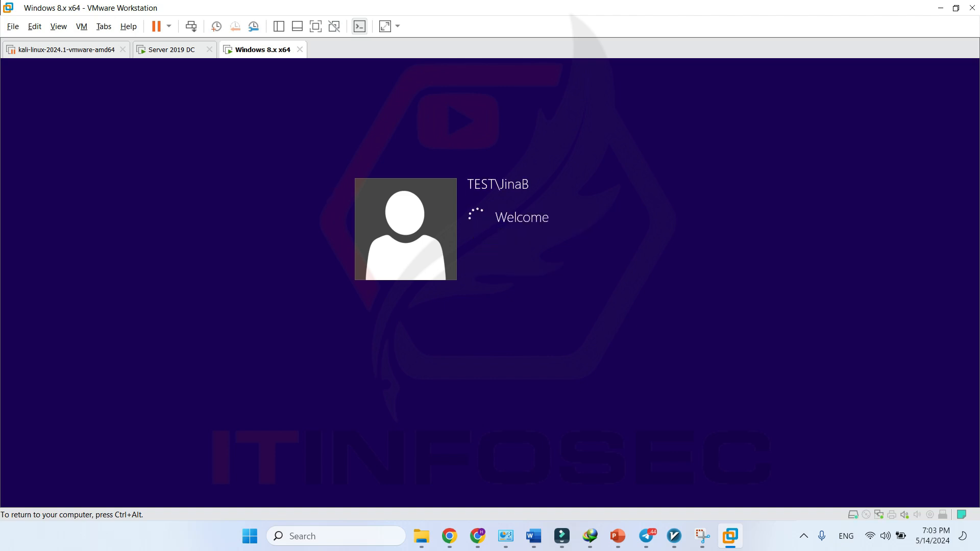
pyautogui.hotkey('ctrl', 'alt')
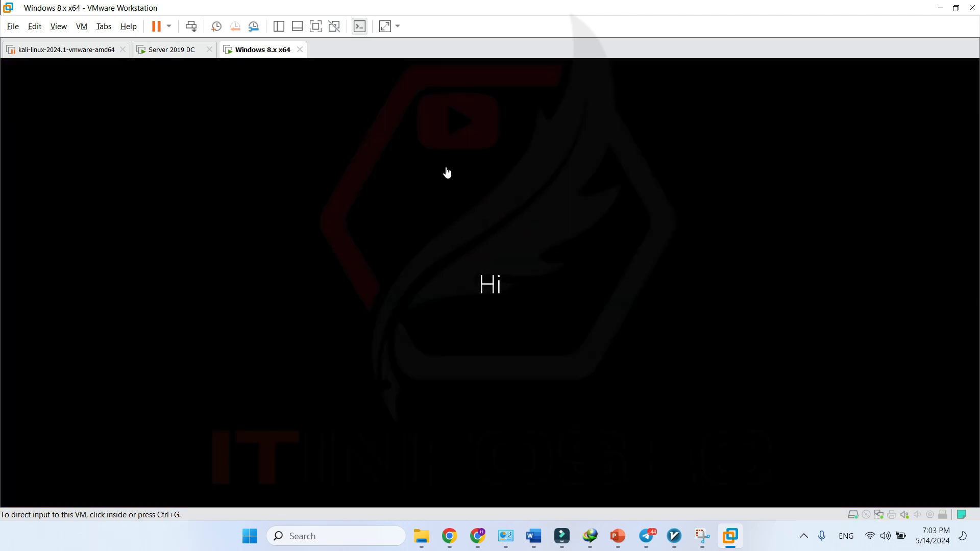
pyautogui.click(171, 50)
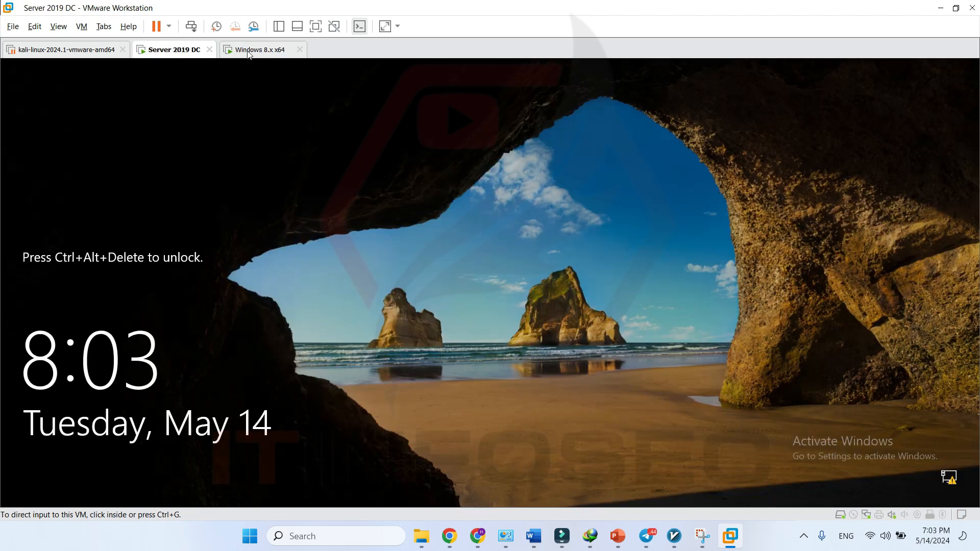
# - Unlock the Server 2019 DC with the administrator password
pyautogui.click(357, 286)
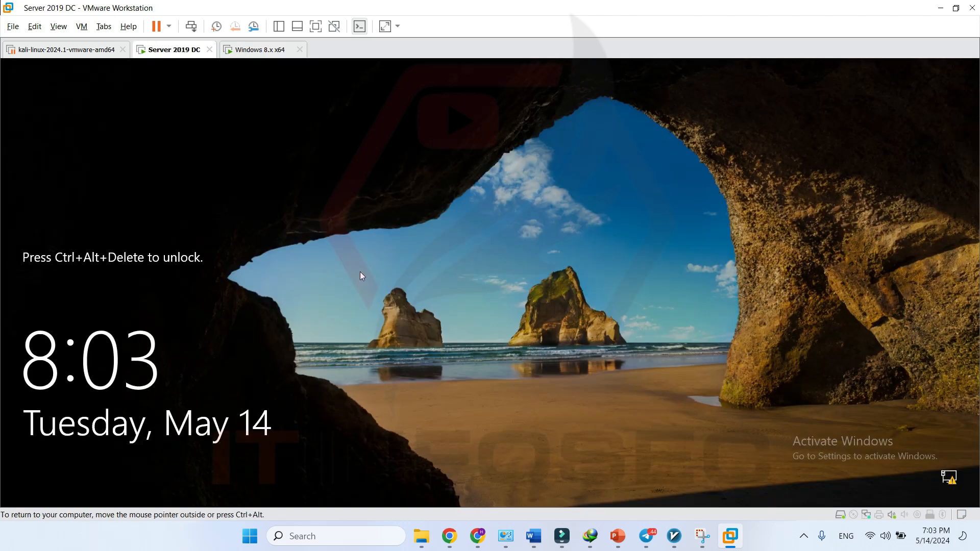
pyautogui.press('ctrl+alt+Insert')
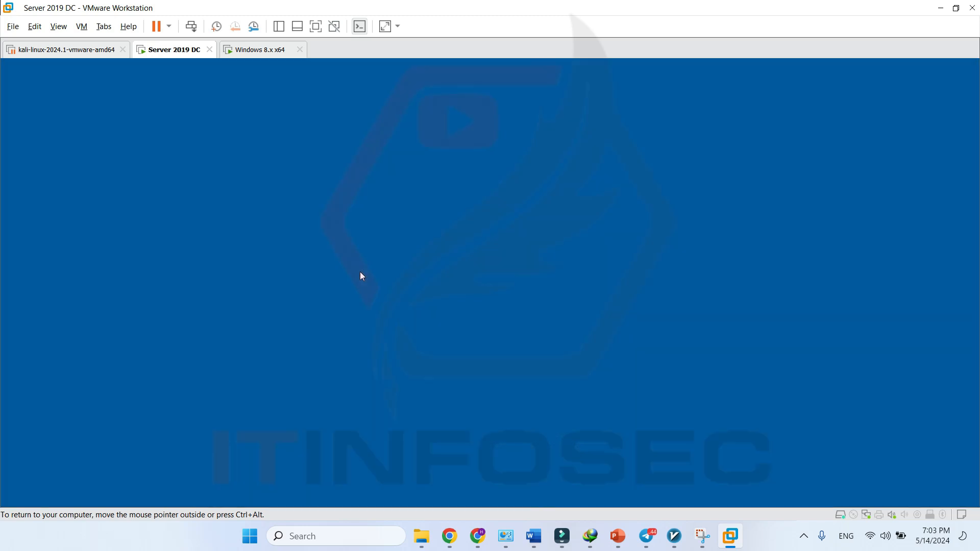
pyautogui.write('*********')
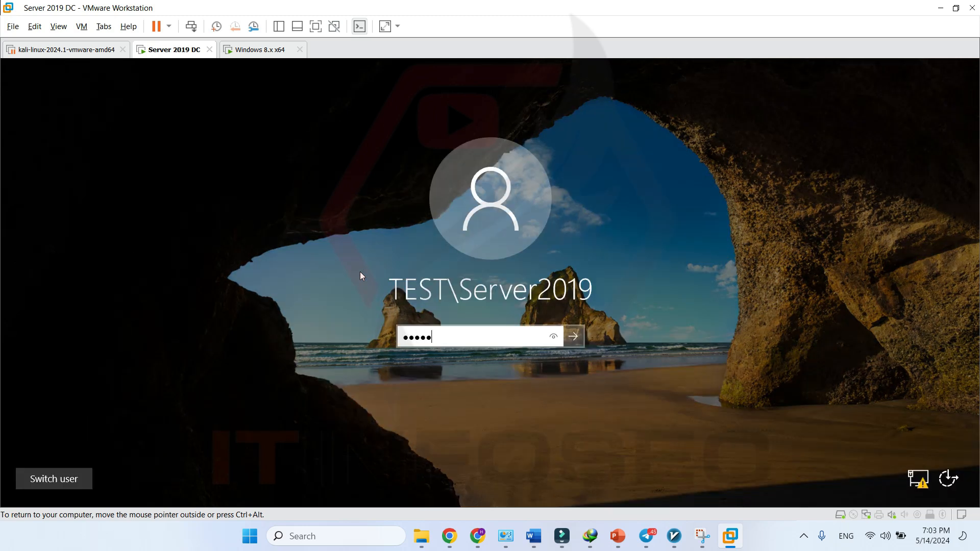
pyautogui.write('**')
pyautogui.press('Return')
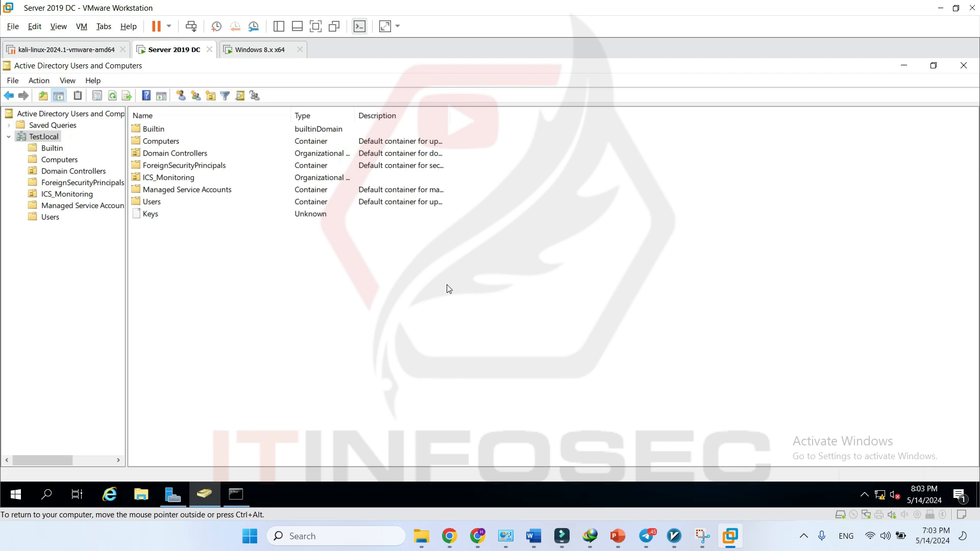
# - Select the Users container and open the new user account's Properties dialog
pyautogui.click(50, 217)
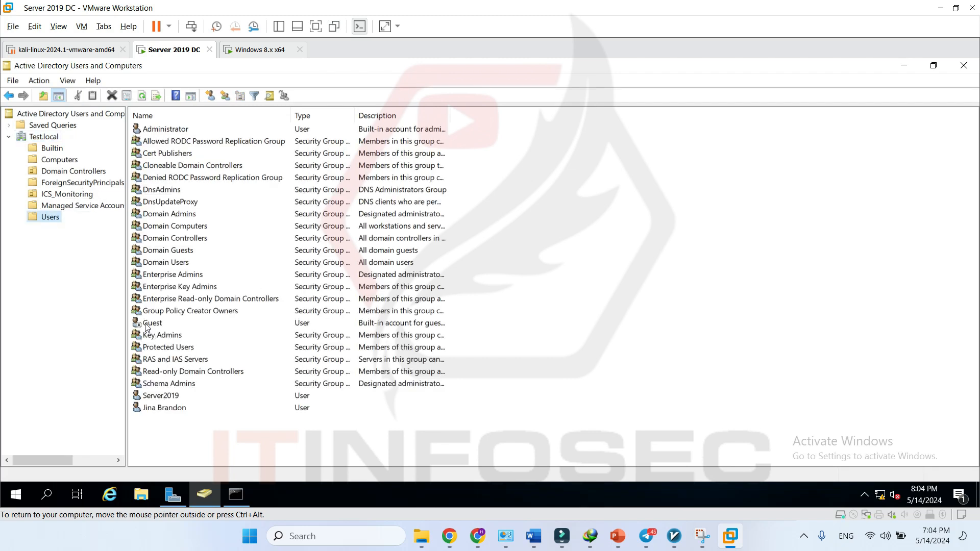
pyautogui.click(164, 408)
pyautogui.rightClick(164, 408)
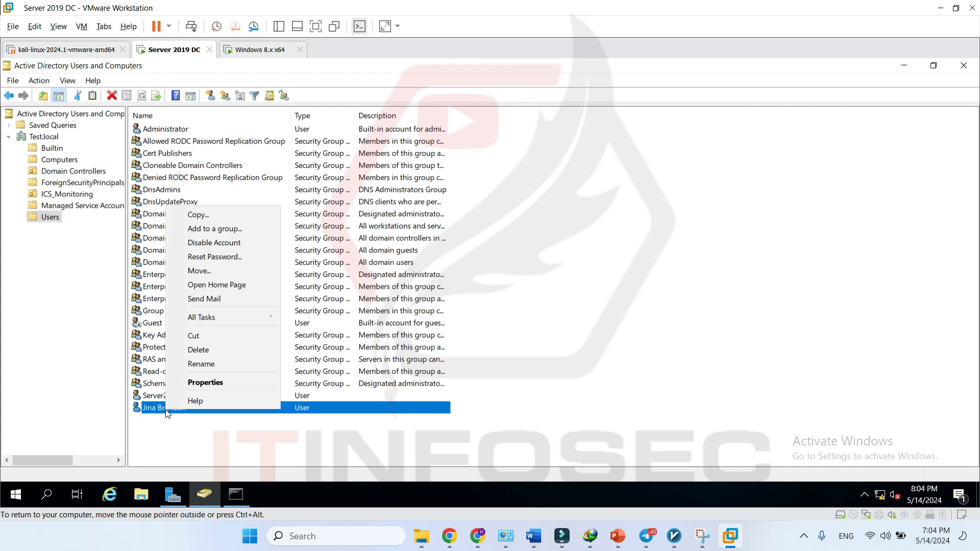
pyautogui.click(236, 386)
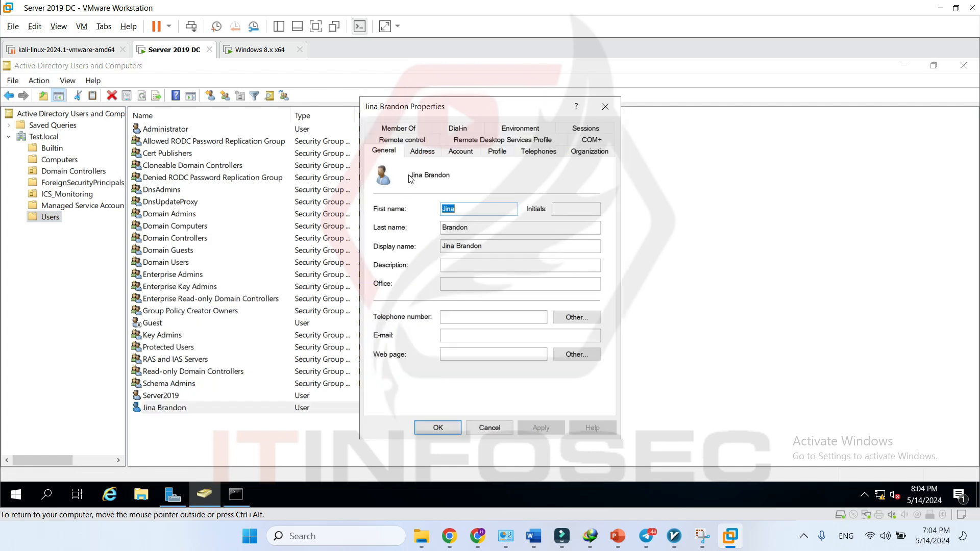
# - Move from the Address tab to the Account tab to show the logon name and account options
pyautogui.click(427, 151)
pyautogui.click(453, 153)
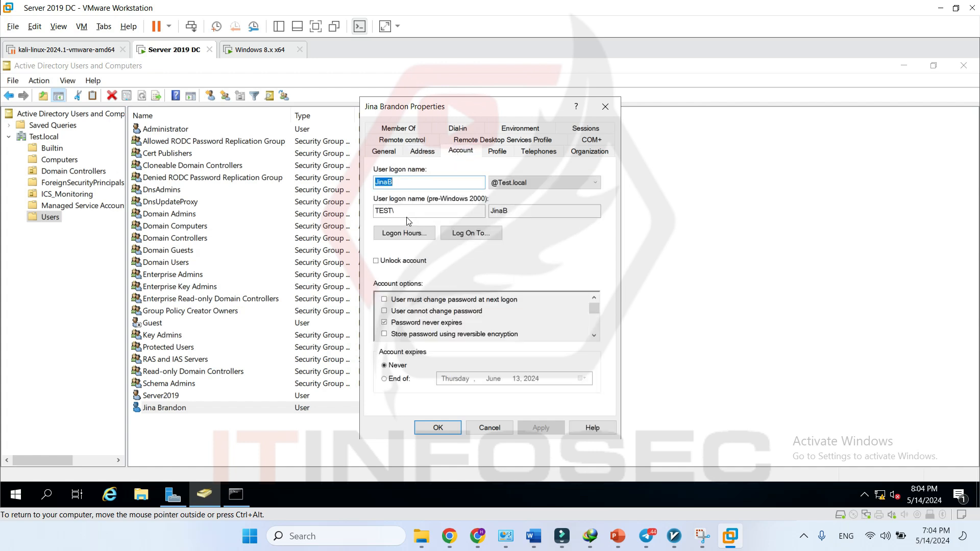
pyautogui.click(395, 182)
# - Open Logon Hours and deny logon for the entire week
pyautogui.click(414, 235)
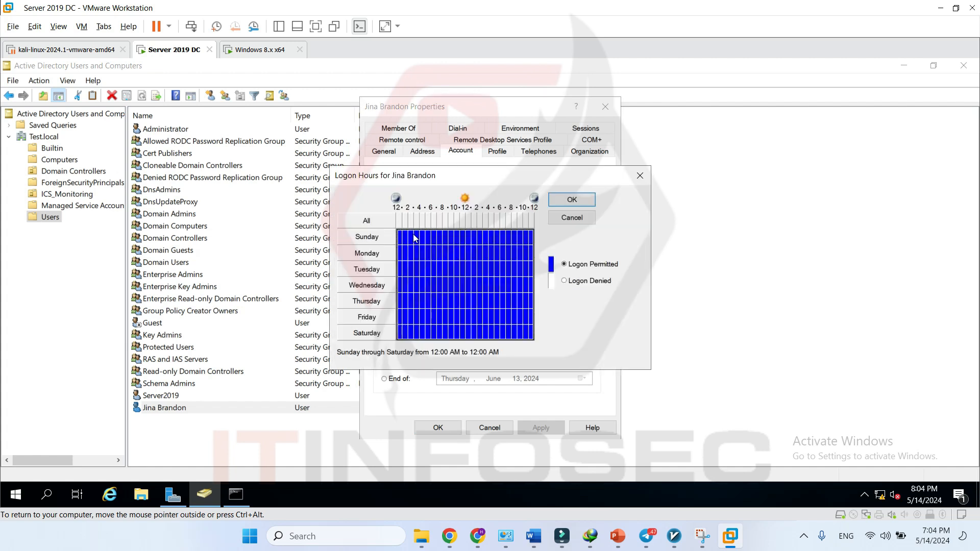
pyautogui.moveTo(533, 180); pyautogui.dragTo(778, 141)
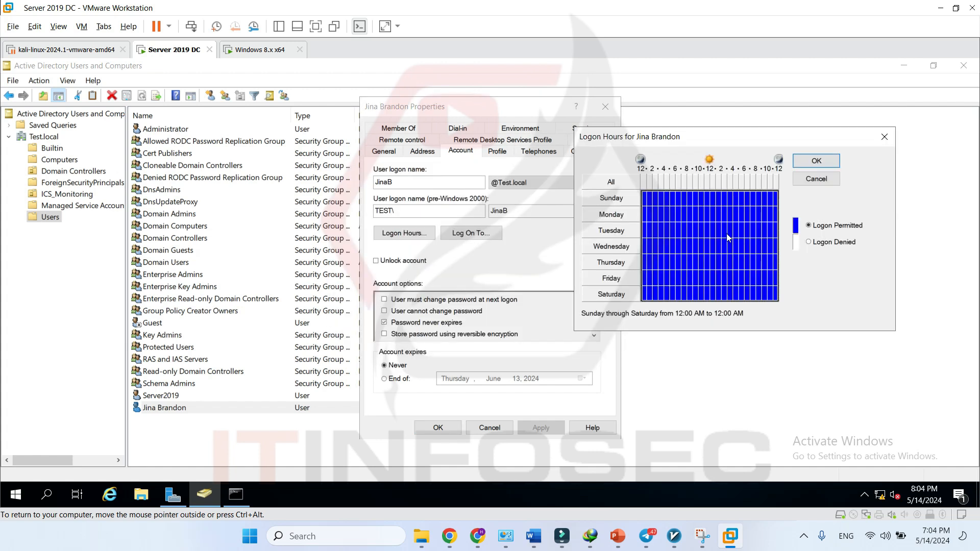
pyautogui.click(666, 227)
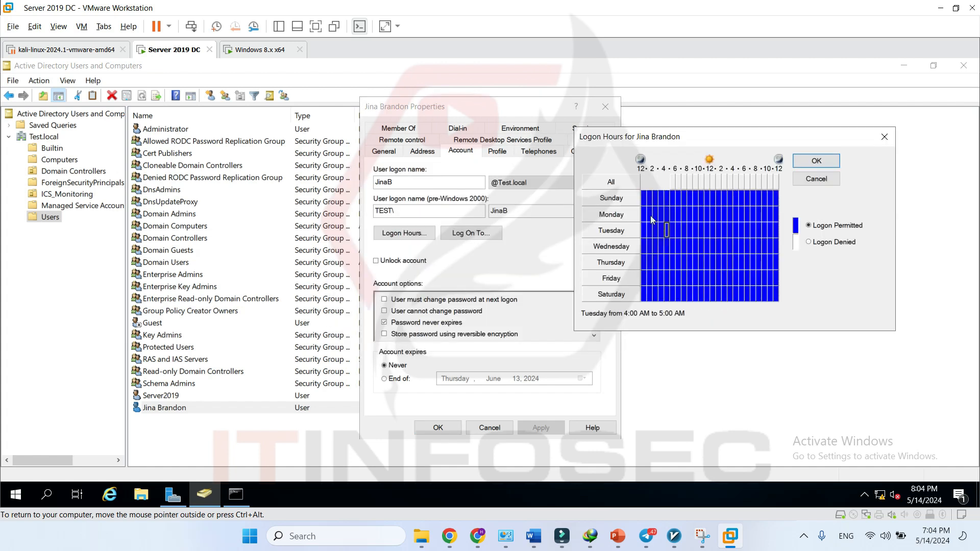
pyautogui.moveTo(777, 300); pyautogui.dragTo(642, 192)
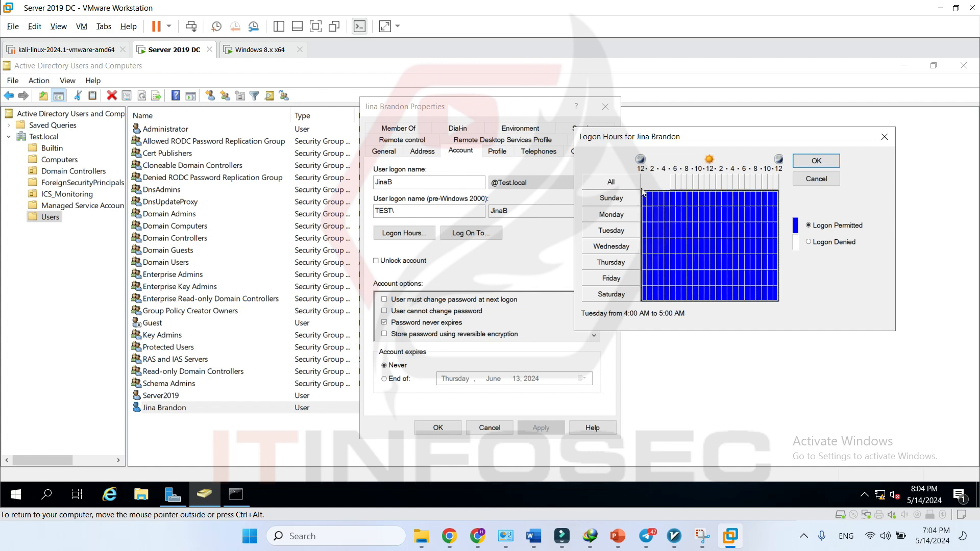
pyautogui.click(840, 243)
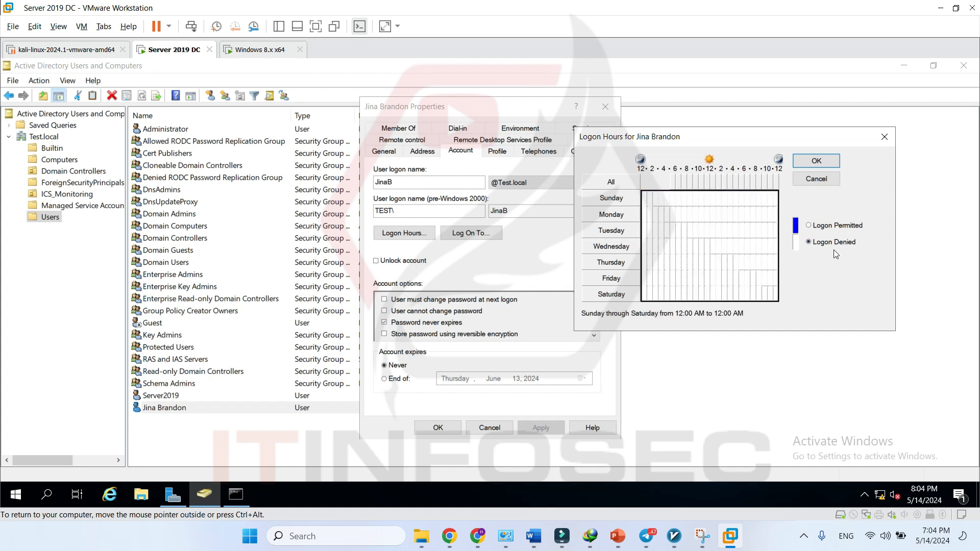
pyautogui.click(667, 230)
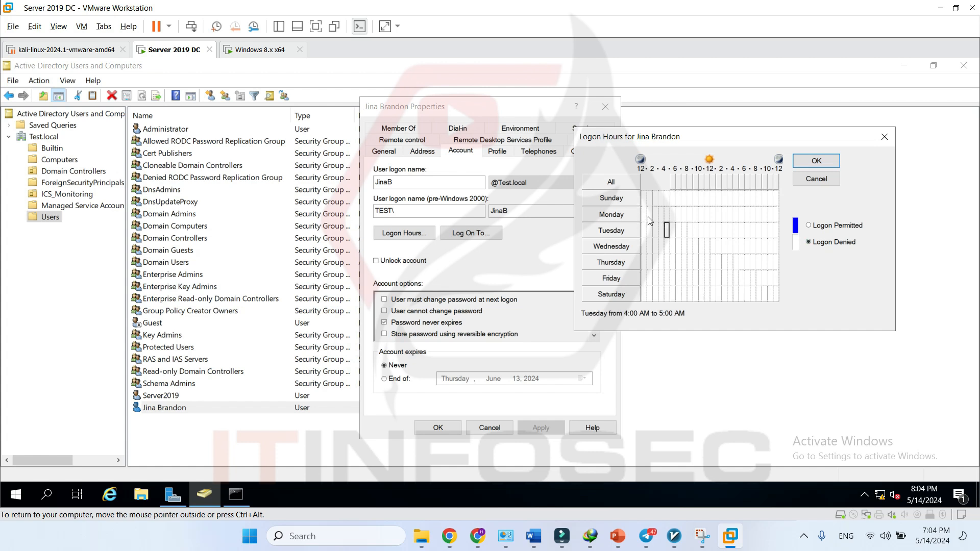
# - Permit logon Monday through Friday, 8:00 AM to 7:00 PM, and save the logon hours
pyautogui.click(690, 215)
pyautogui.moveTo(691, 215); pyautogui.dragTo(744, 260)
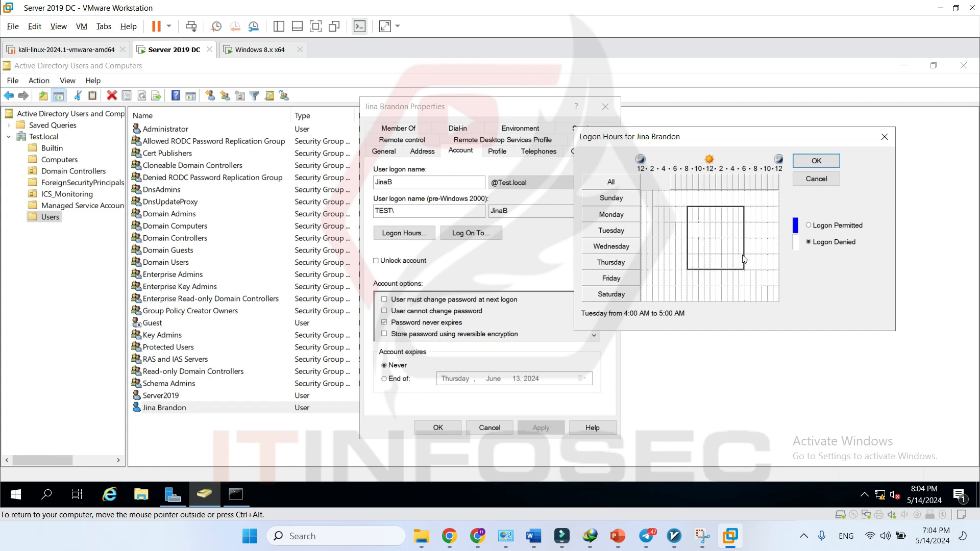
pyautogui.moveTo(743, 260); pyautogui.dragTo(747, 276)
pyautogui.moveTo(751, 275); pyautogui.dragTo(749, 279)
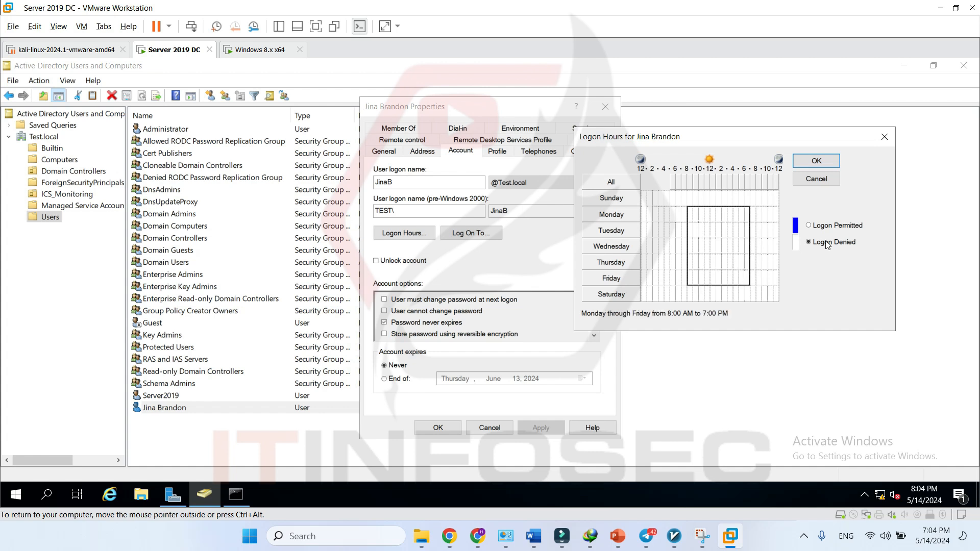
pyautogui.click(809, 225)
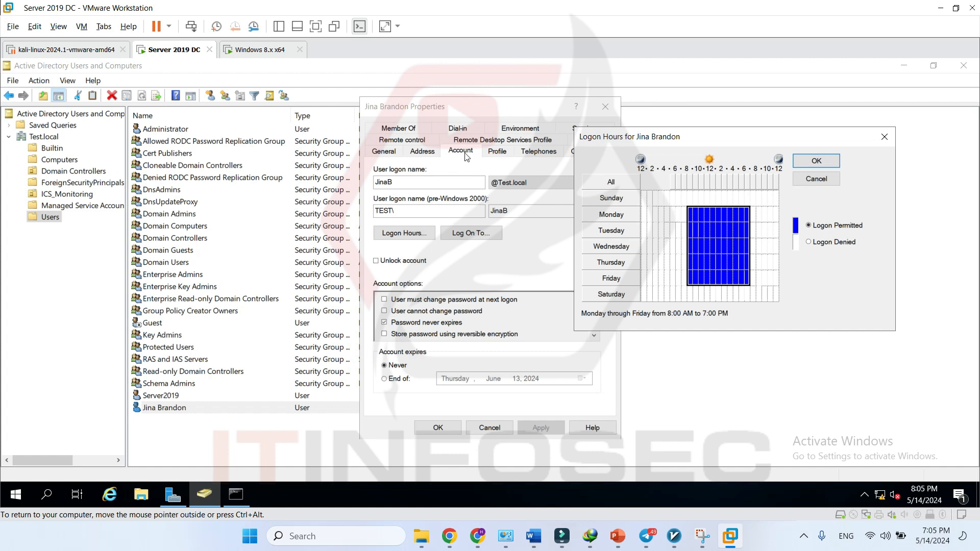
pyautogui.click(816, 161)
# - Open Logon Workstations, move it beside Properties, then switch to the Windows 8.x x64 VM
pyautogui.click(476, 235)
pyautogui.moveTo(503, 148); pyautogui.dragTo(767, 136)
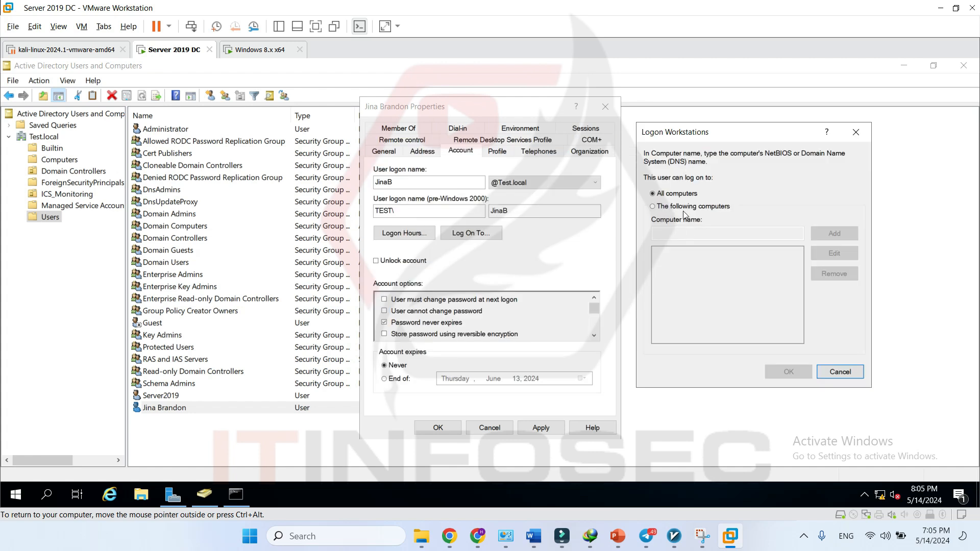
pyautogui.click(253, 51)
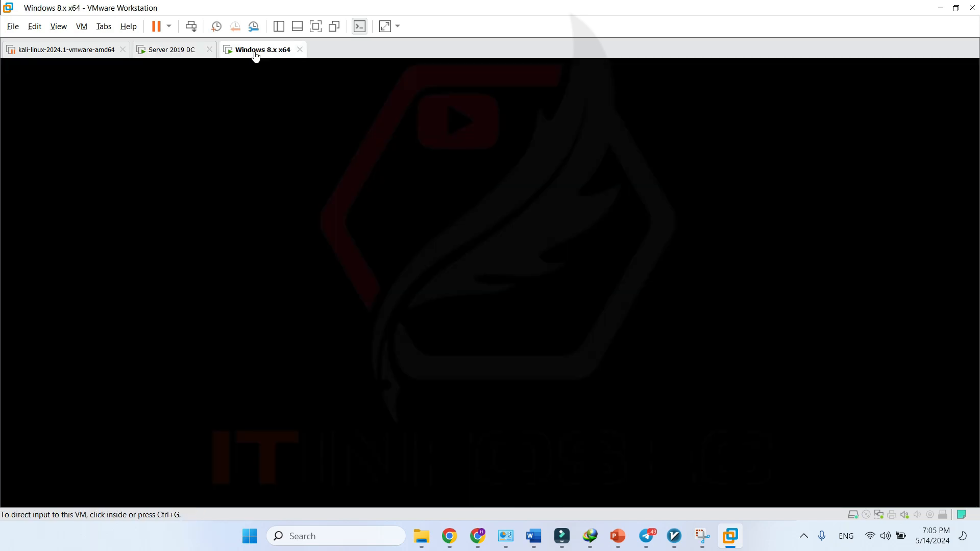
# - Dismiss VMware Tools and open This PC's system settings, entering the administrator credentials
pyautogui.click(591, 321)
pyautogui.press('super')
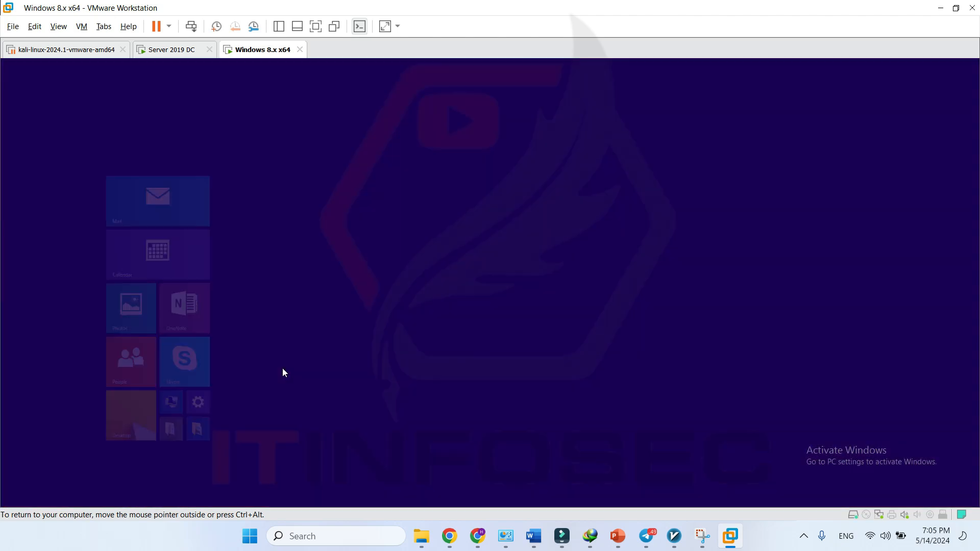
pyautogui.write('photos')
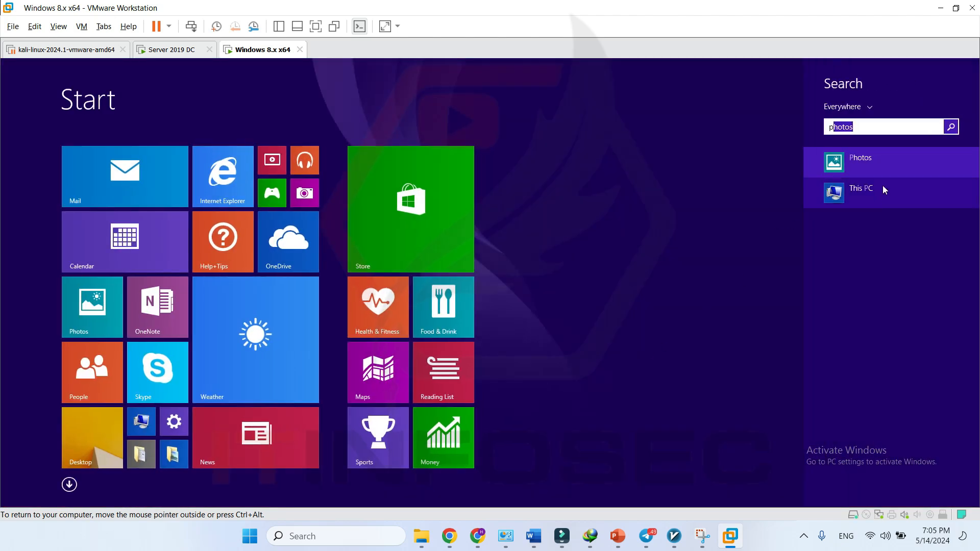
pyautogui.rightClick(884, 192)
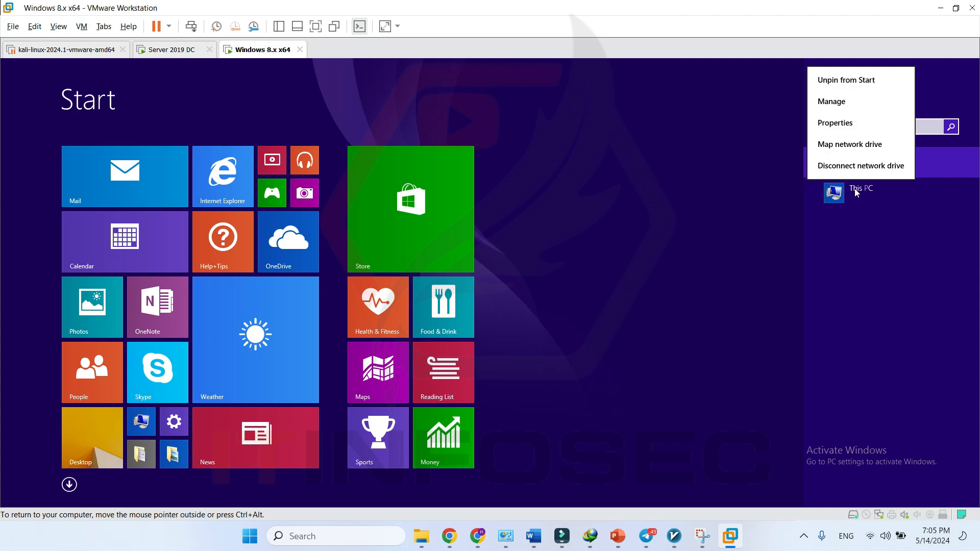
pyautogui.click(842, 124)
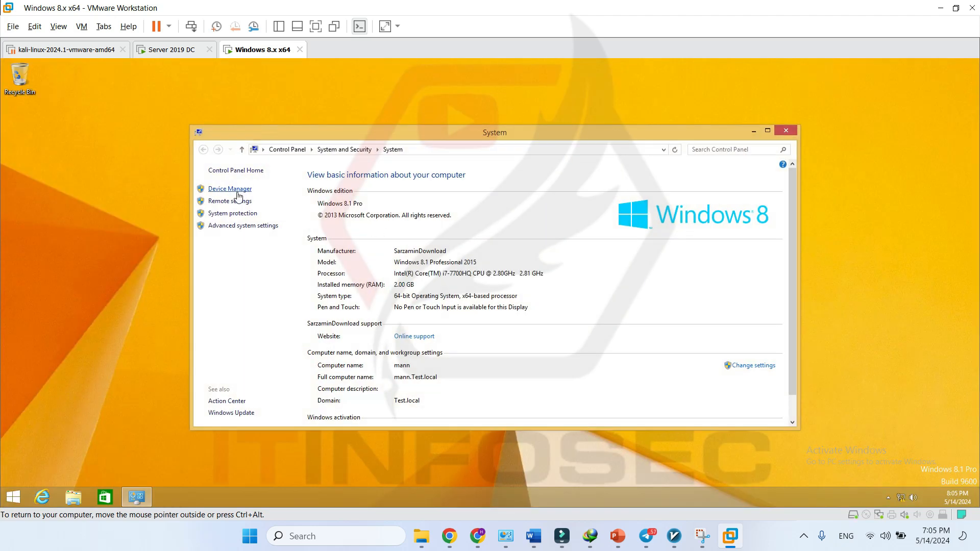
pyautogui.click(225, 201)
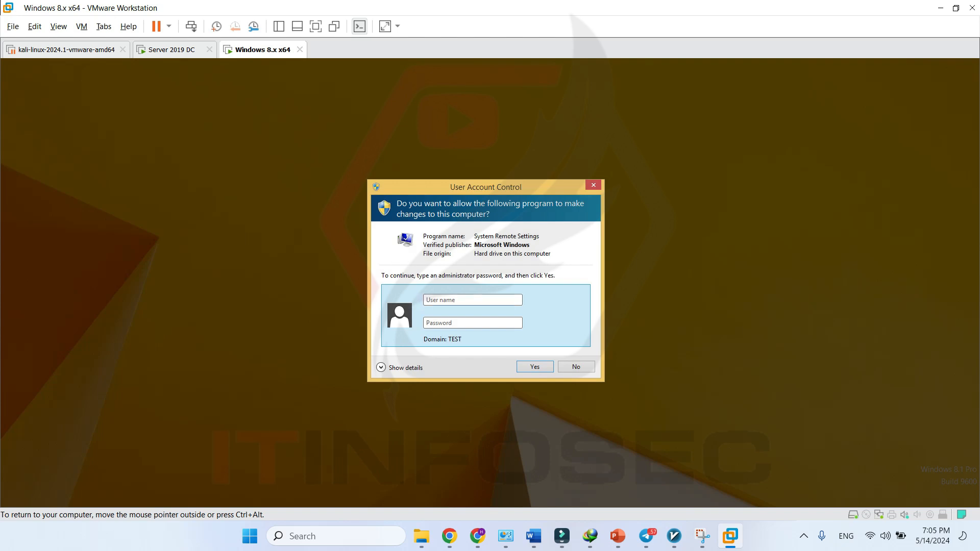
pyautogui.write('adminis')
pyautogui.write('tratro')
pyautogui.write('••')
pyautogui.press('Return')
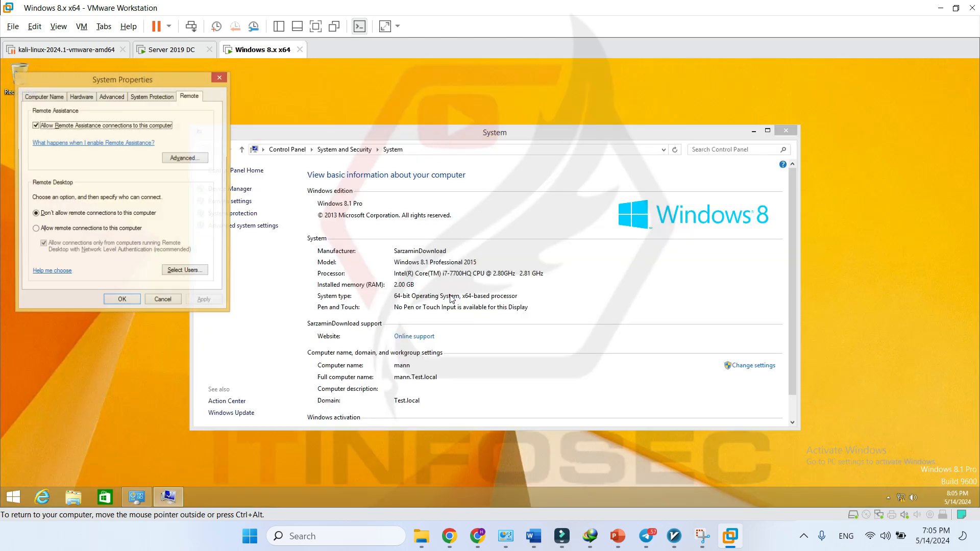
# - Copy the Windows 8.1 computer name mann and return to the Server 2019 DC machine
pyautogui.click(45, 97)
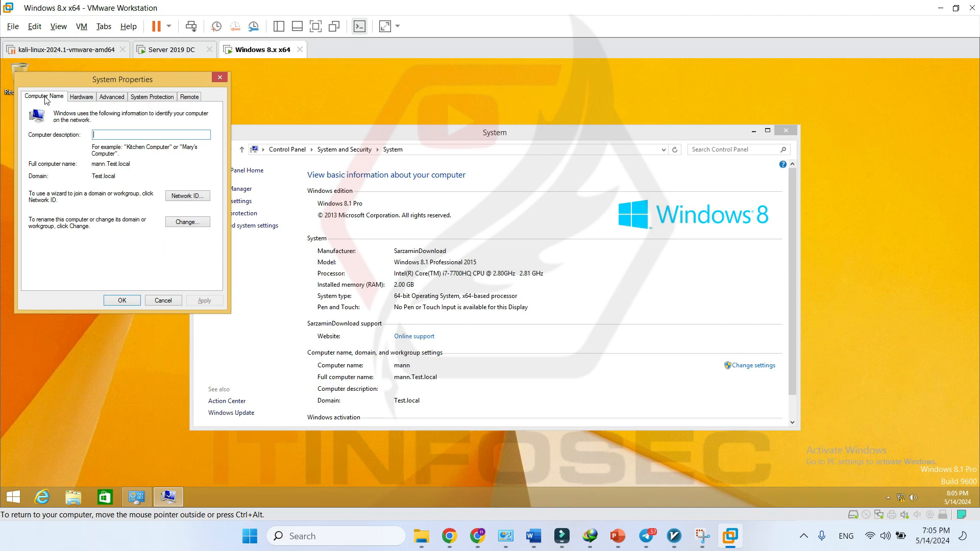
pyautogui.click(187, 225)
pyautogui.press('End')
pyautogui.hotkey('shift', 'Home')
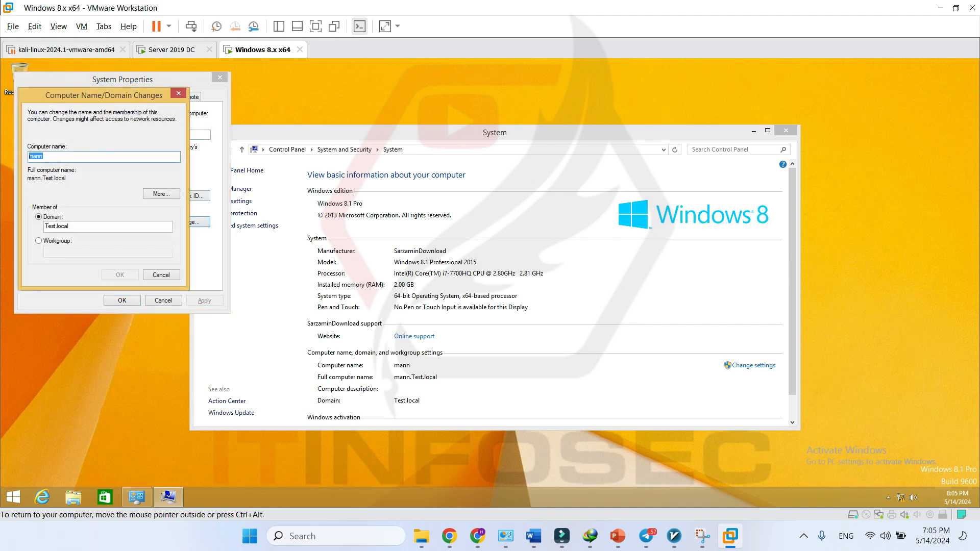
pyautogui.rightClick(37, 156)
pyautogui.click(78, 192)
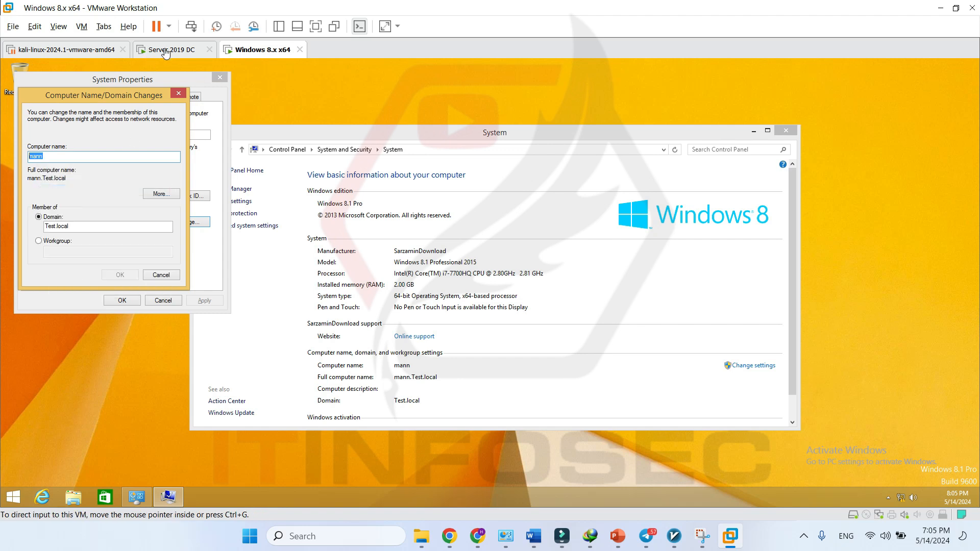
pyautogui.click(165, 49)
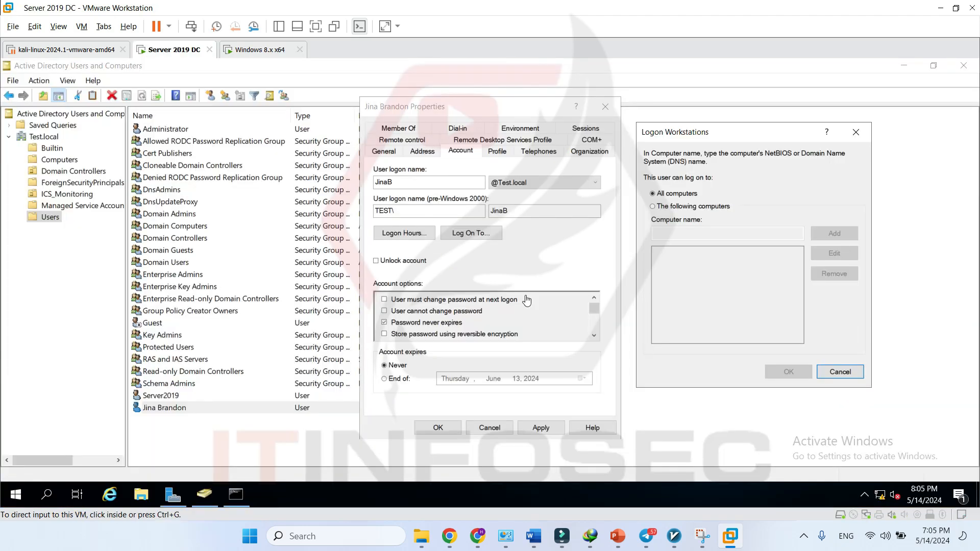
# - Add mann under The following computers, then cancel the Logon Workstations dialog
pyautogui.click(664, 206)
pyautogui.click(687, 233)
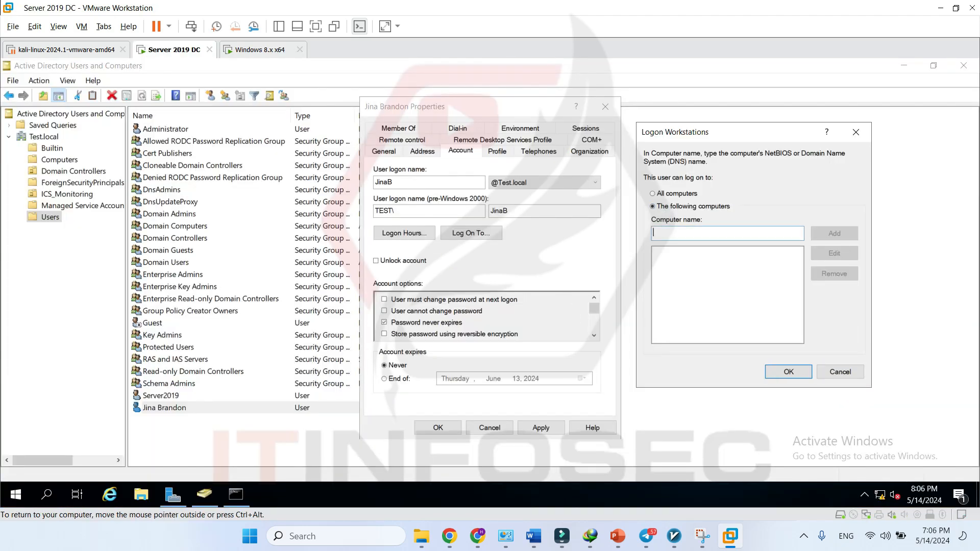
pyautogui.write('mann')
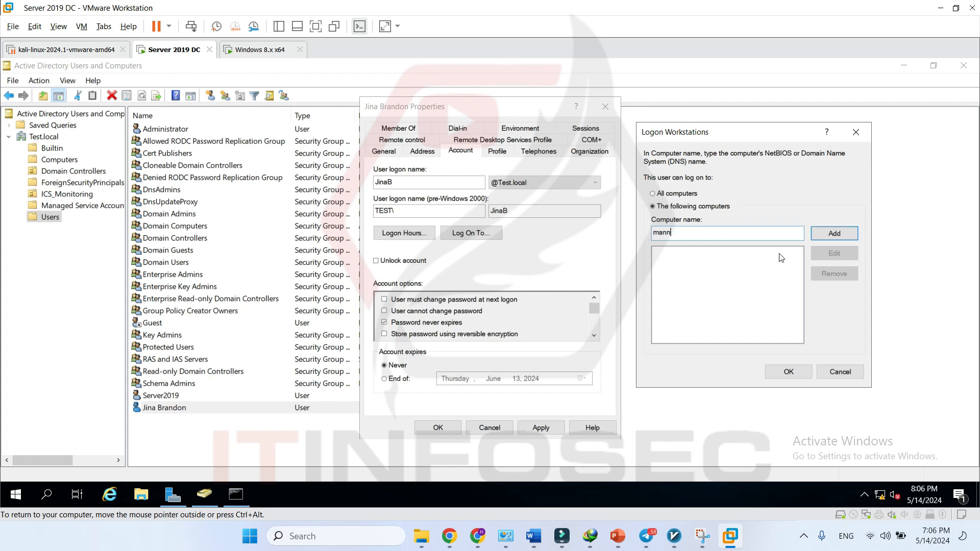
pyautogui.click(834, 234)
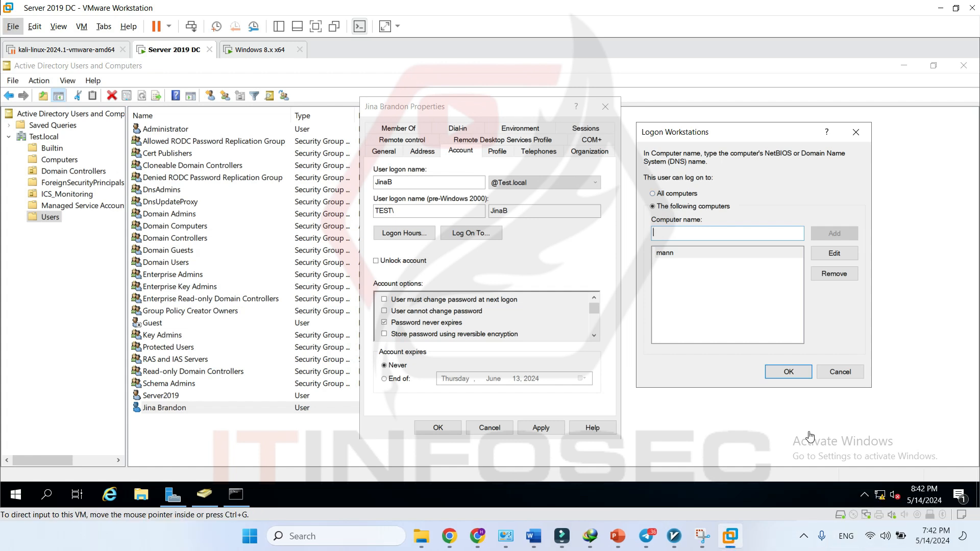
pyautogui.click(847, 373)
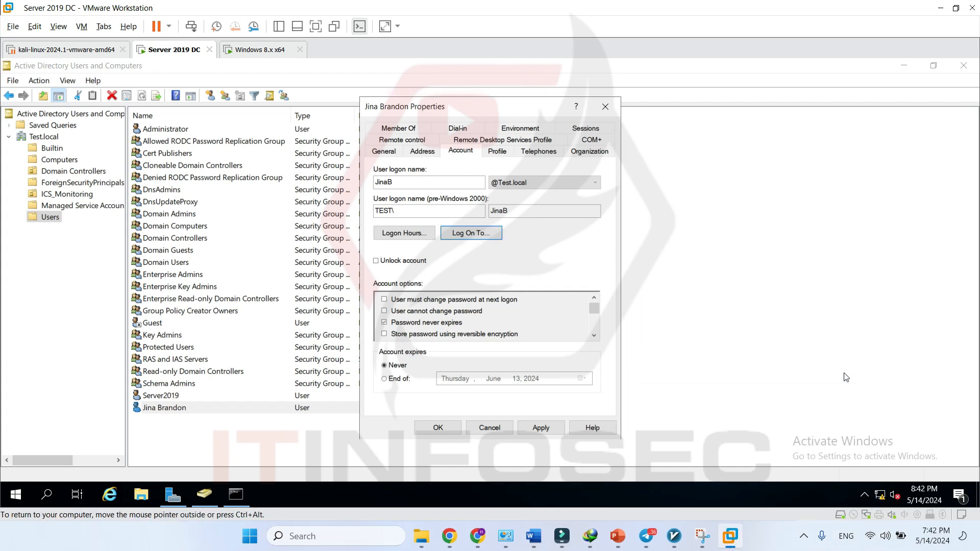
pyautogui.click(403, 233)
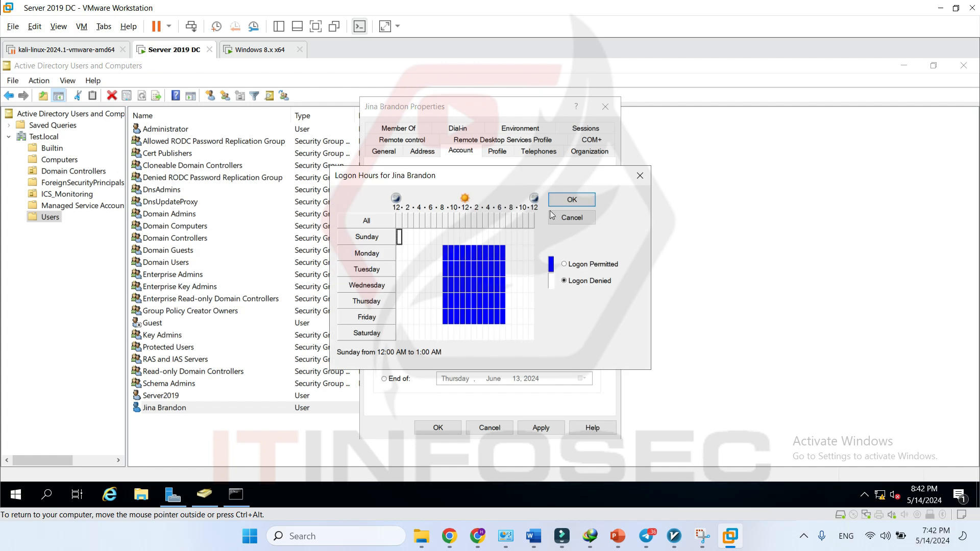
pyautogui.click(639, 176)
pyautogui.click(469, 236)
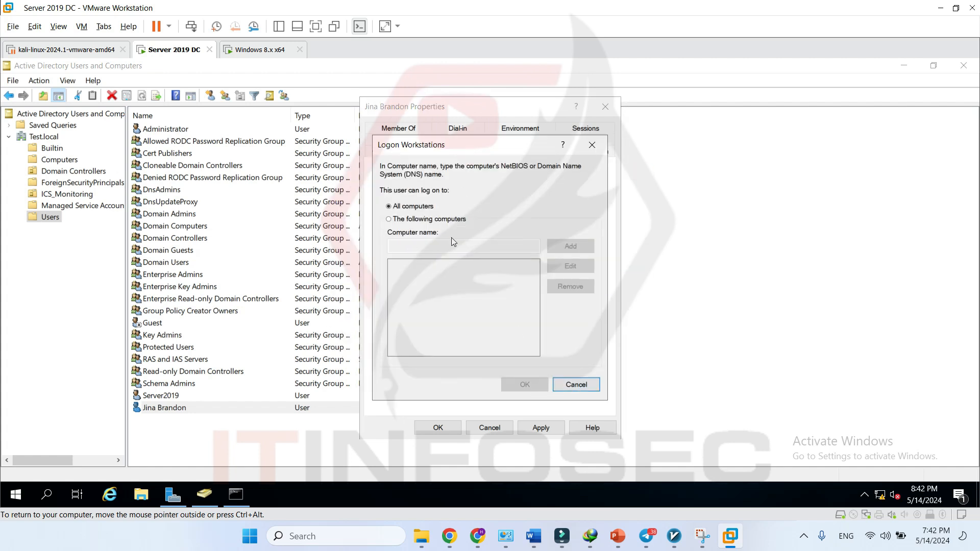
pyautogui.click(575, 386)
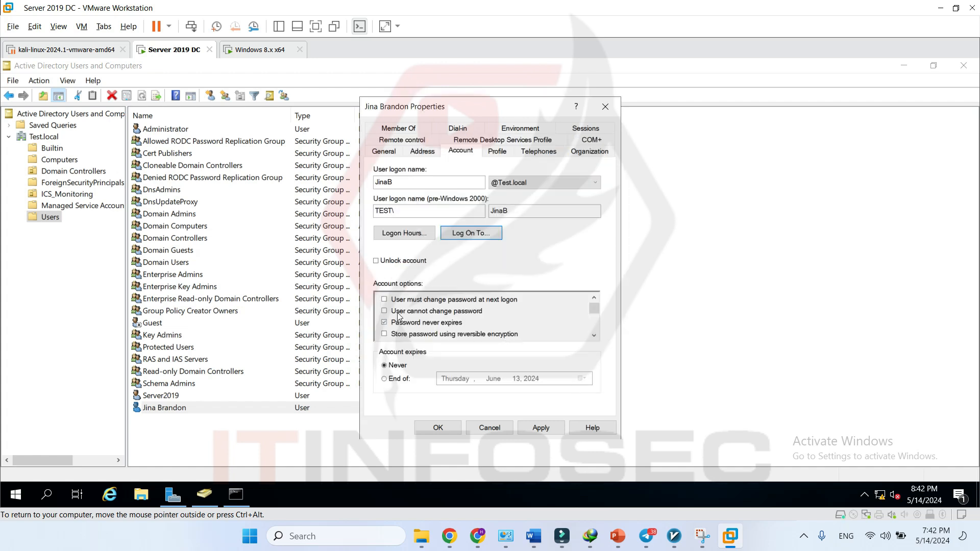
pyautogui.click(593, 336)
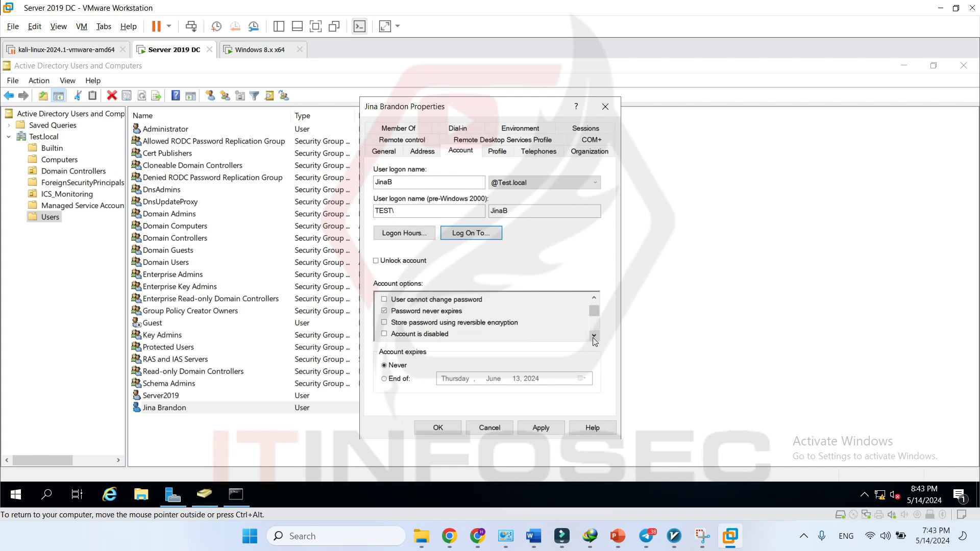
pyautogui.doubleClick(594, 336)
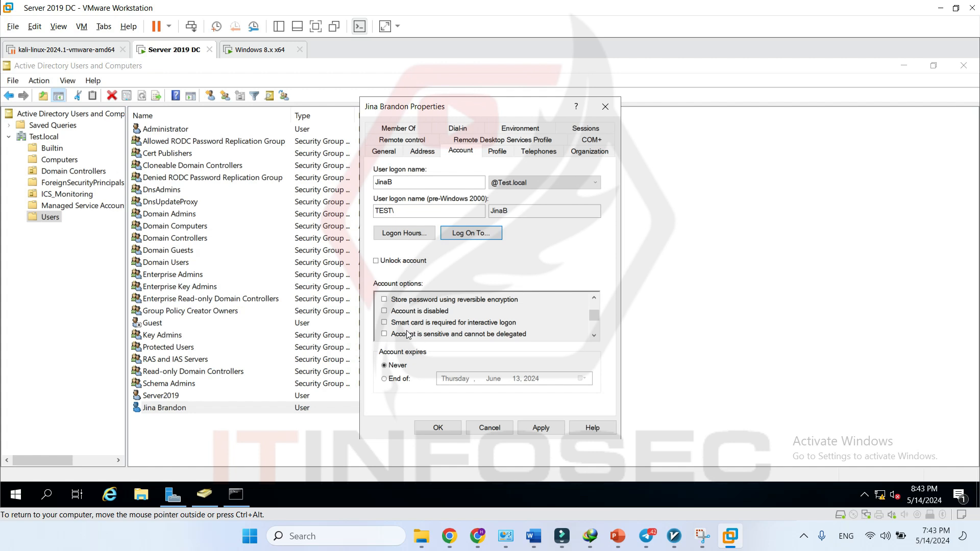
pyautogui.click(594, 336)
pyautogui.click(594, 336)
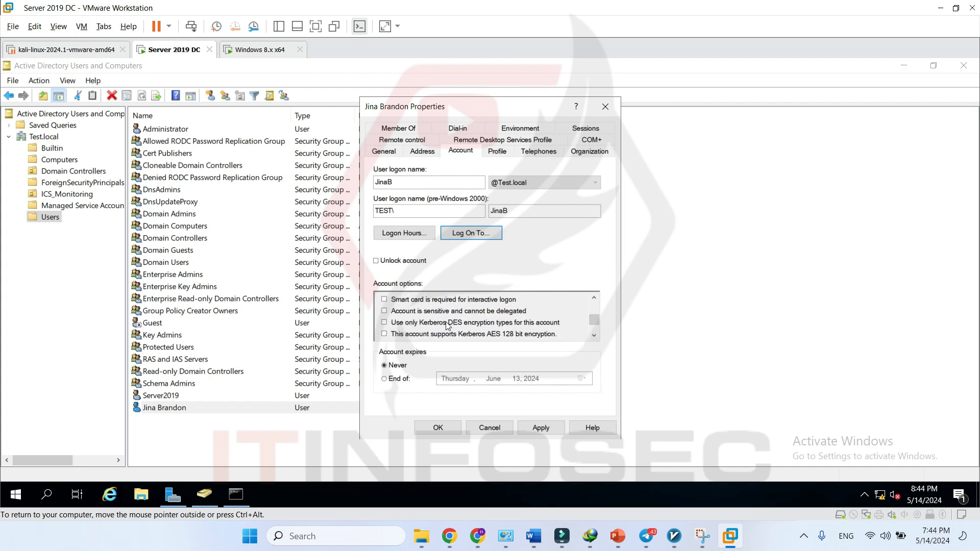
pyautogui.click(595, 336)
pyautogui.click(594, 336)
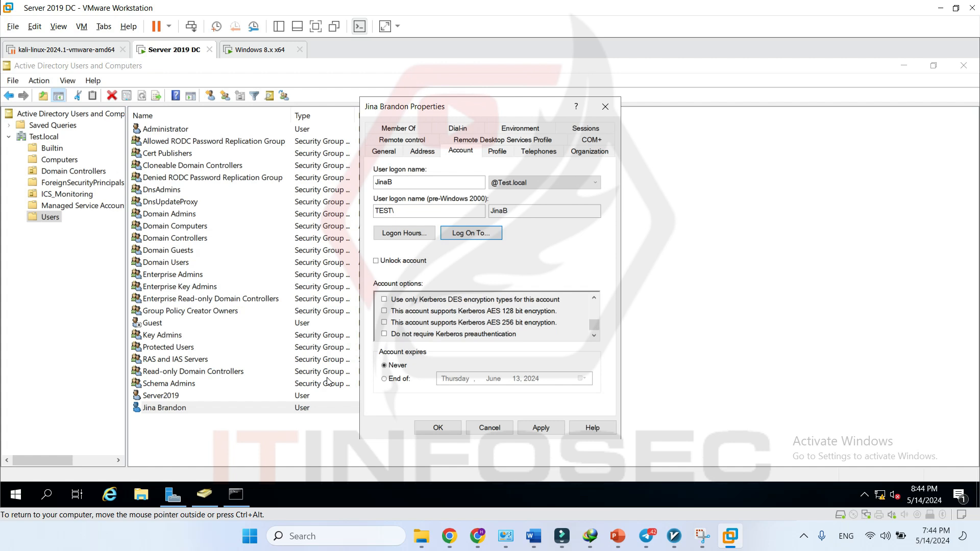
pyautogui.click(400, 380)
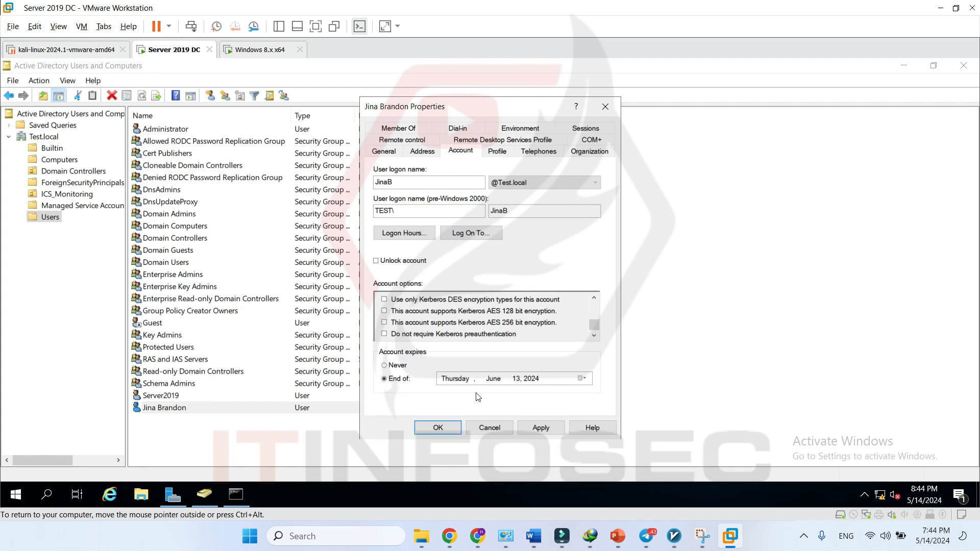
pyautogui.click(583, 379)
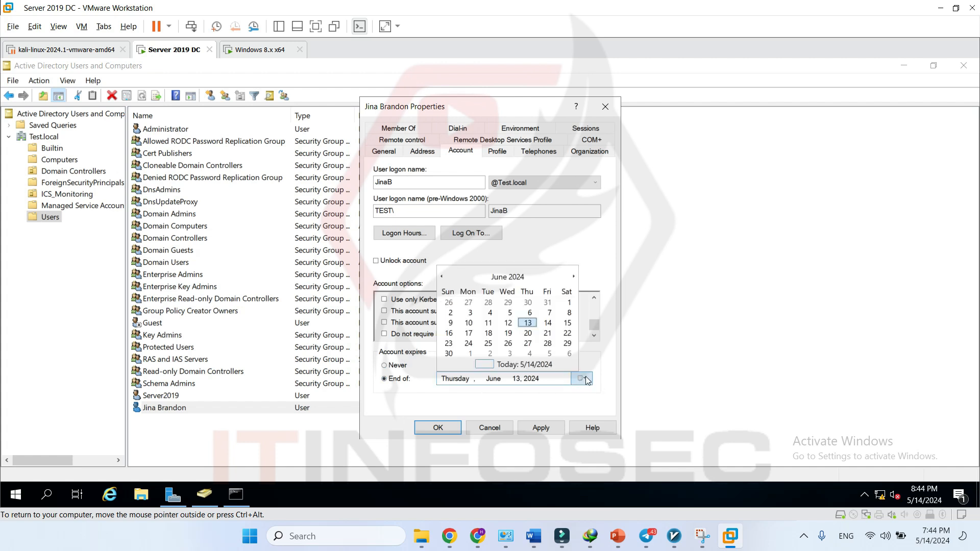
pyautogui.click(588, 380)
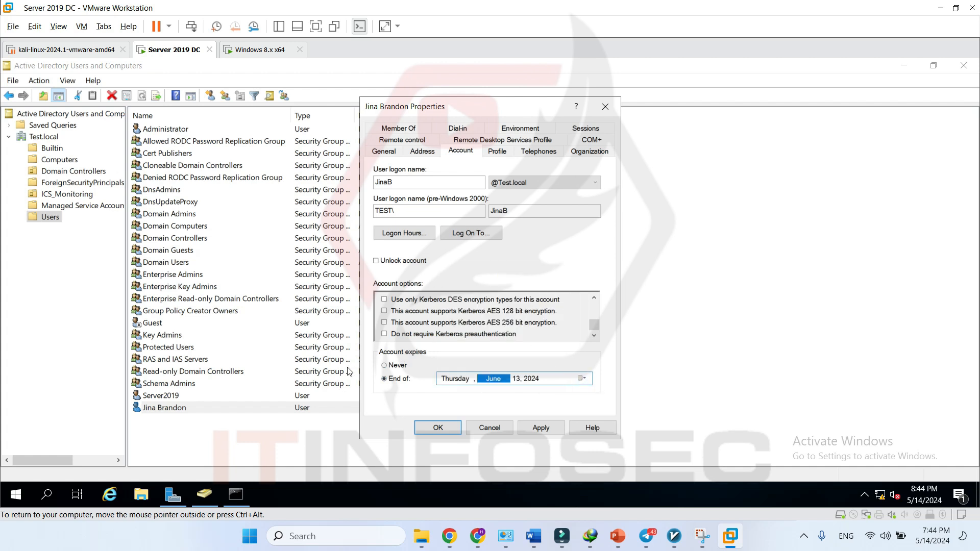
pyautogui.click(391, 366)
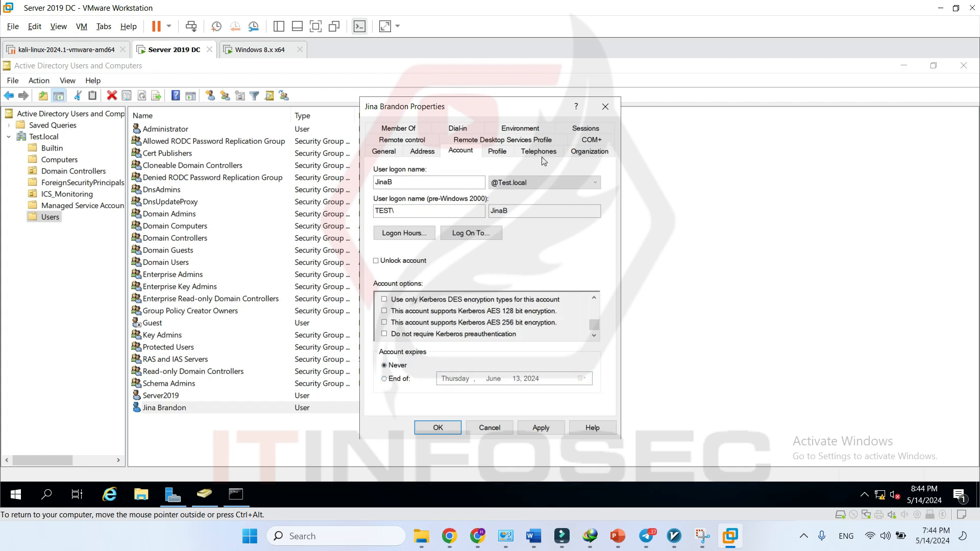
# - Step through the Profile, Telephones and Organization tabs to Member Of, showing only Domain Users
pyautogui.click(502, 151)
pyautogui.click(528, 154)
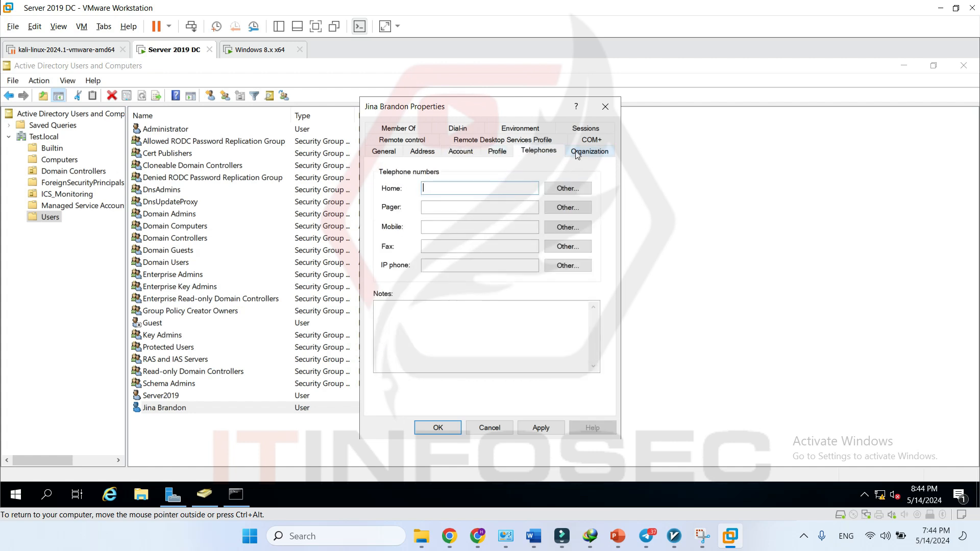
pyautogui.click(590, 152)
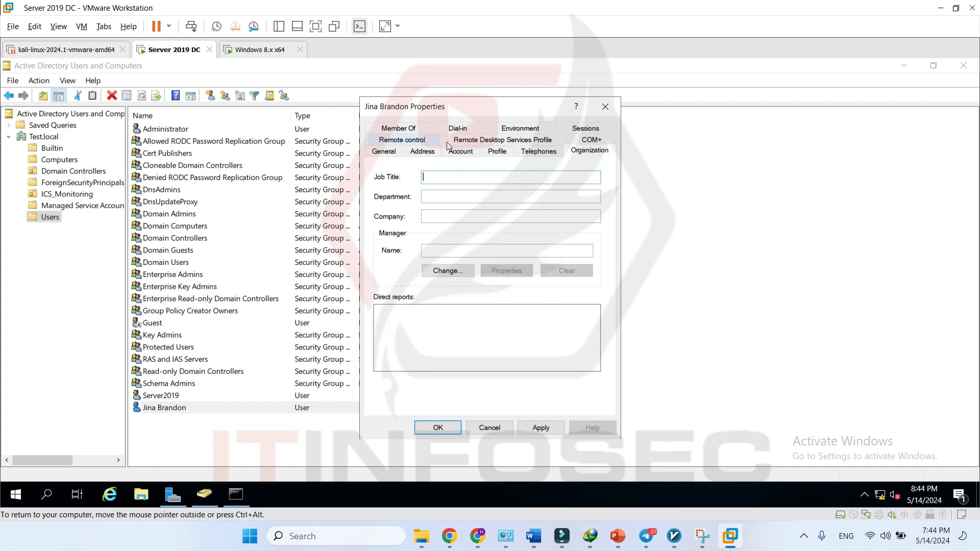
pyautogui.click(405, 133)
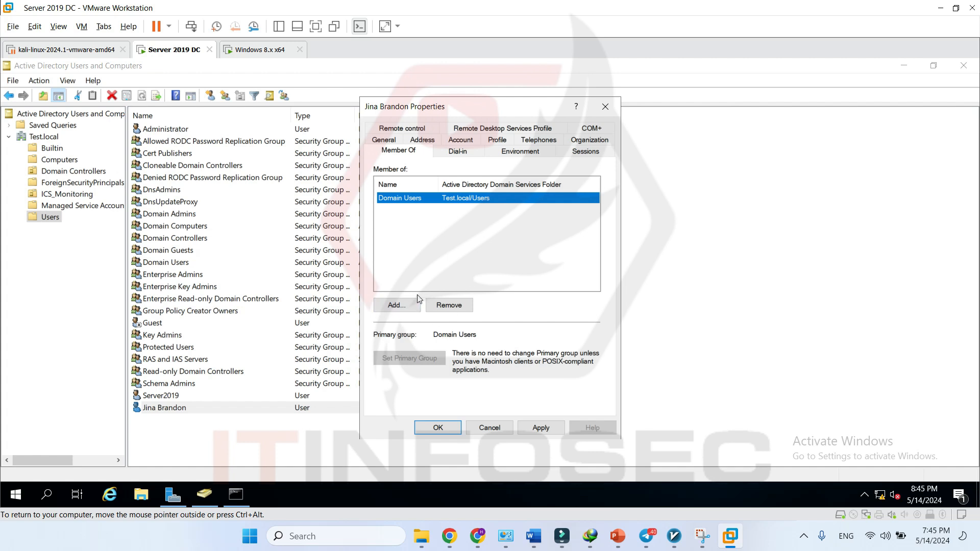
# - Find Backup Operators through the advanced group search and add the user to it
pyautogui.click(393, 306)
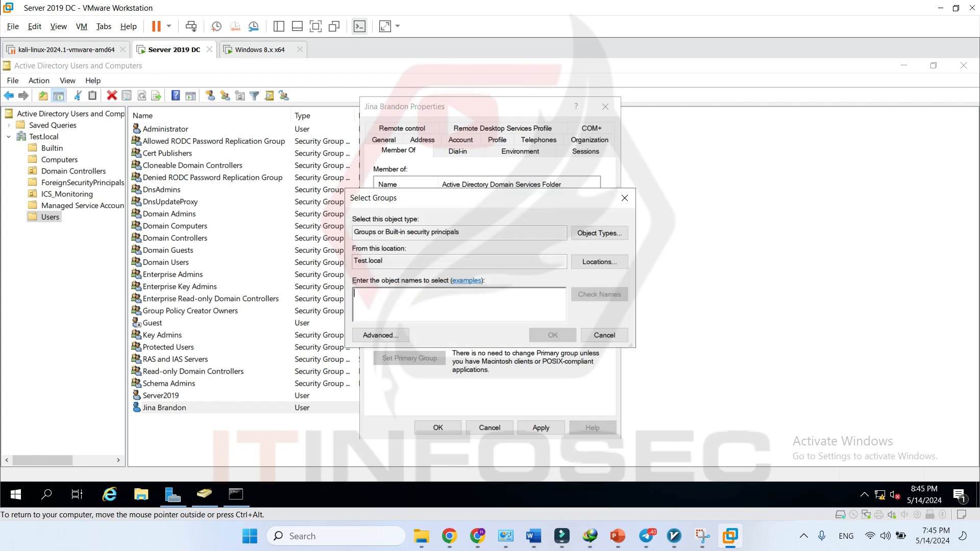
pyautogui.click(378, 336)
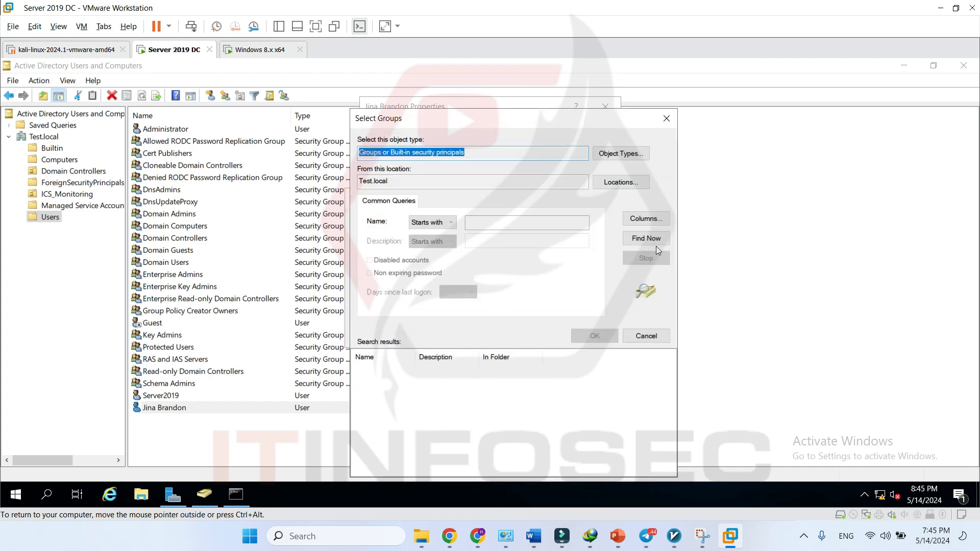
pyautogui.click(657, 241)
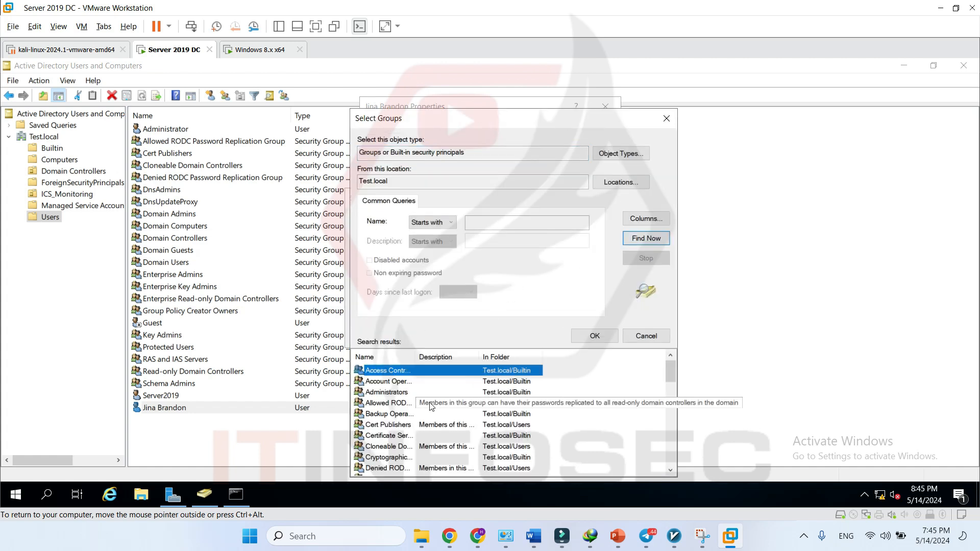
pyautogui.click(430, 410)
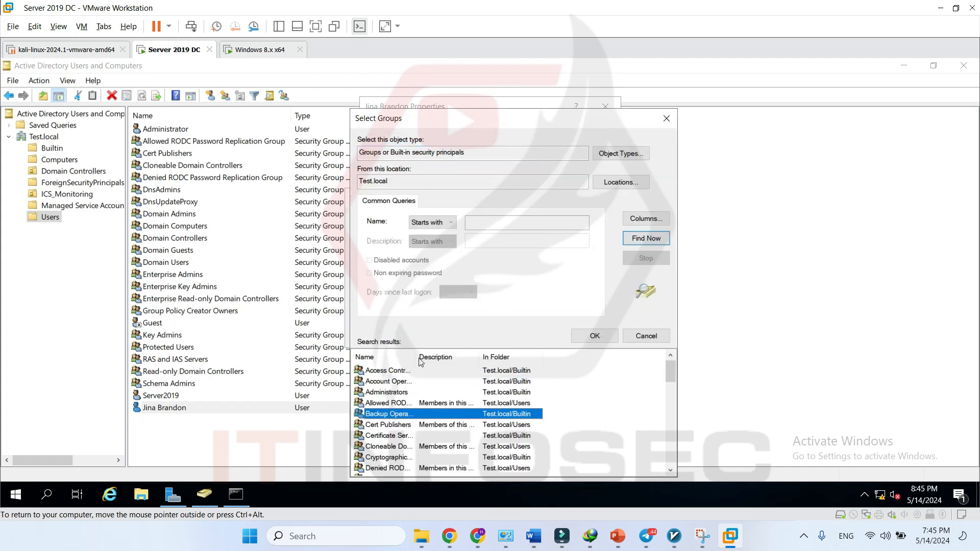
pyautogui.click(594, 336)
pyautogui.click(552, 336)
# - Select the Domain Users and Backup Operators entries in the membership list
pyautogui.click(426, 213)
pyautogui.click(427, 220)
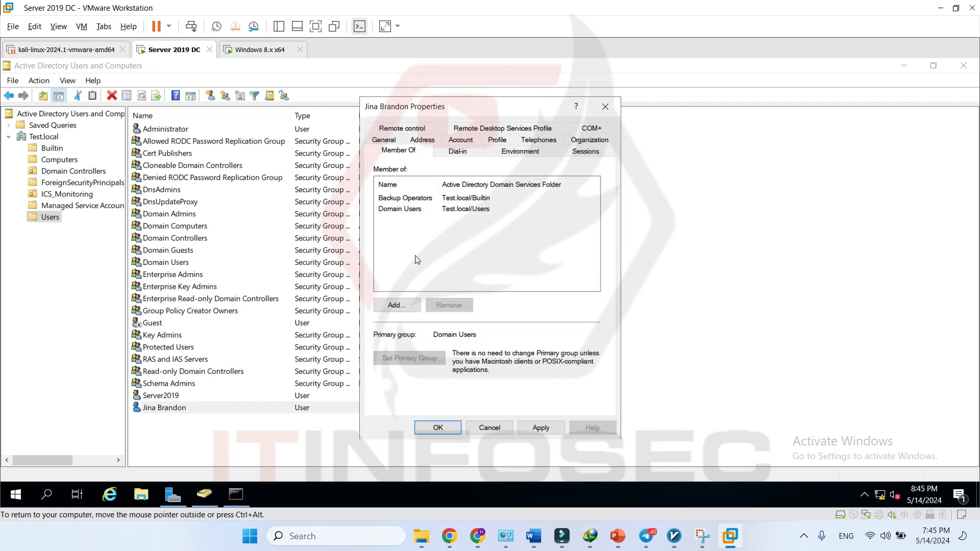
pyautogui.click(412, 215)
pyautogui.click(416, 200)
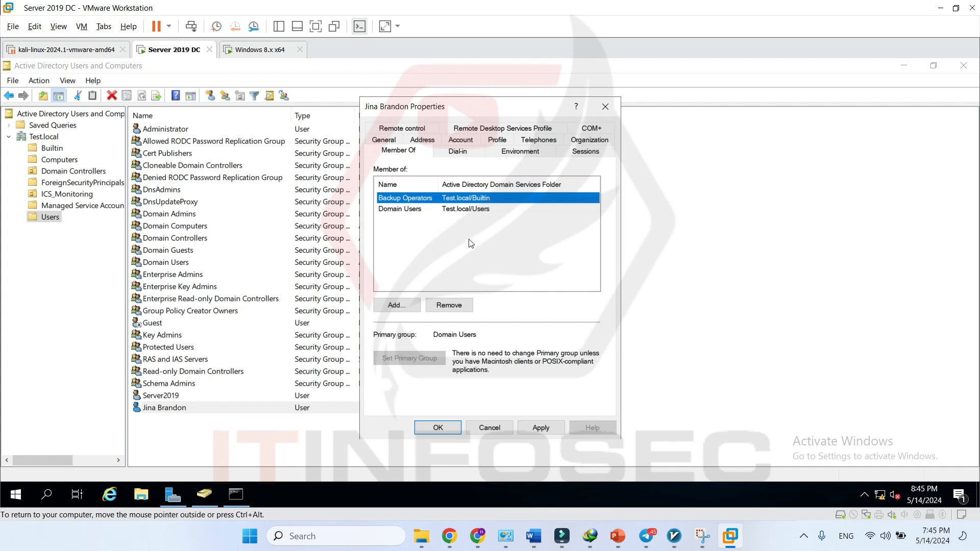
# - Browse all domain groups in the advanced group search, selecting Administrators and DnsAdmins
pyautogui.click(394, 304)
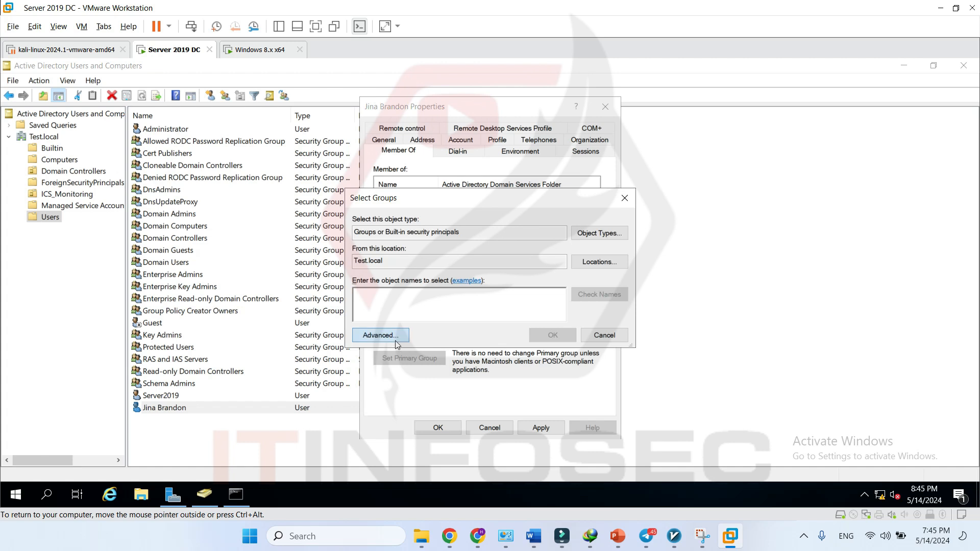
pyautogui.click(360, 335)
pyautogui.click(645, 239)
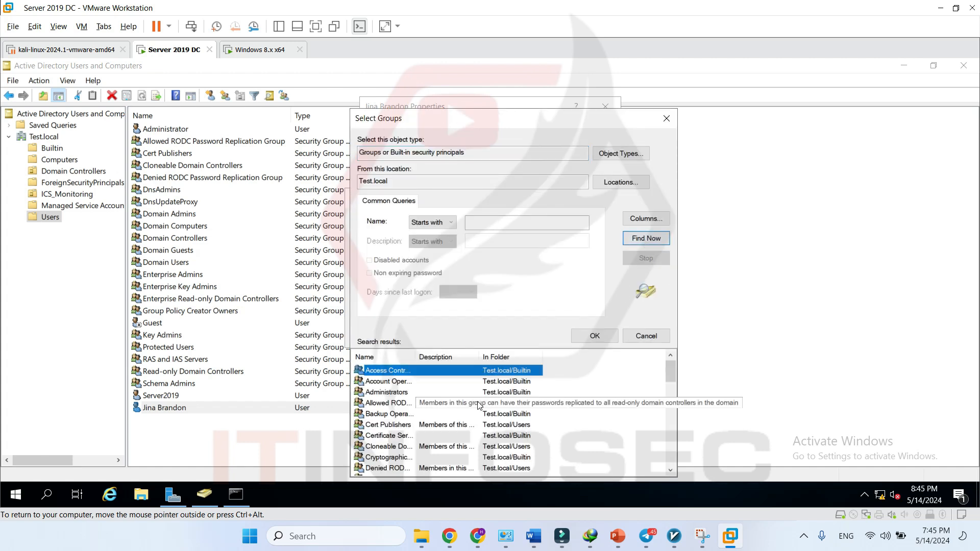
pyautogui.doubleClick(416, 358)
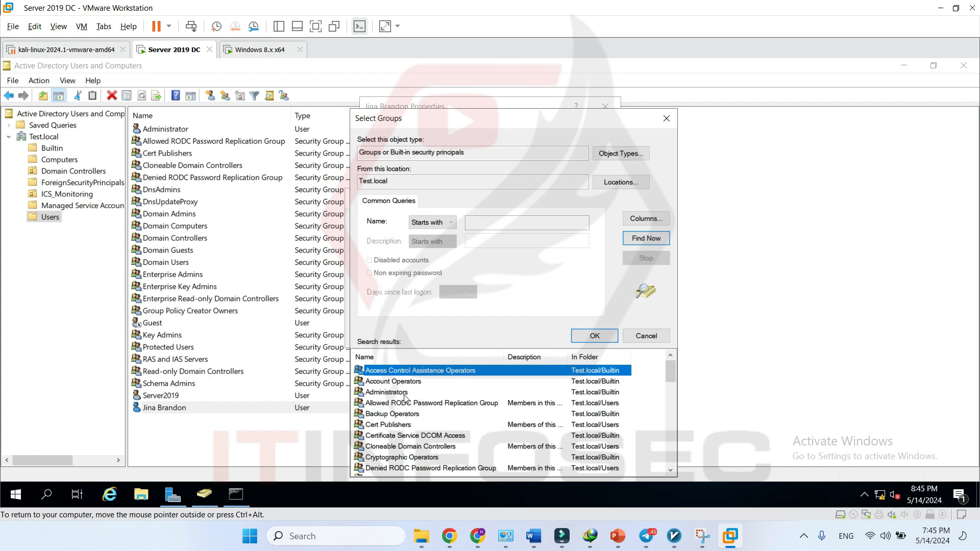
pyautogui.moveTo(536, 123); pyautogui.dragTo(758, 94)
pyautogui.click(633, 365)
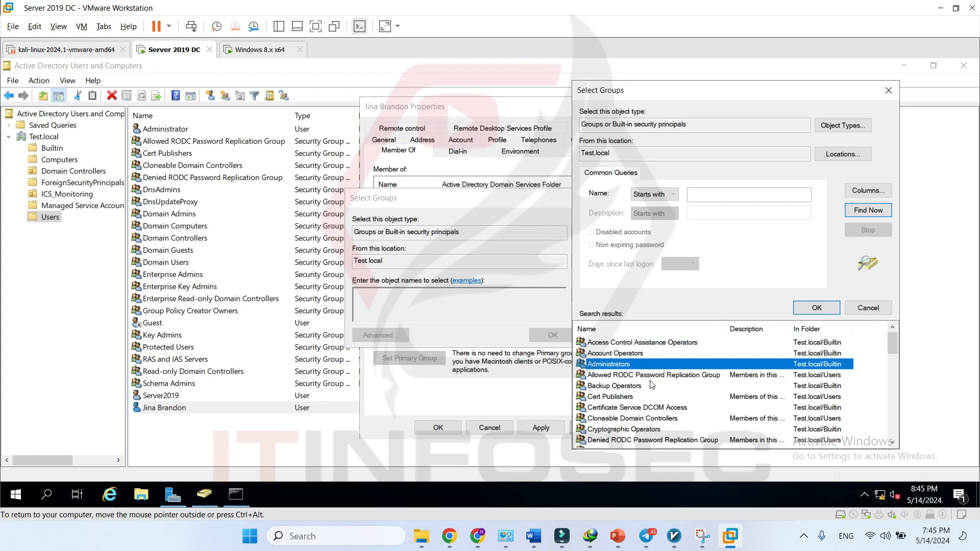
pyautogui.scroll(-2, 658, 403)
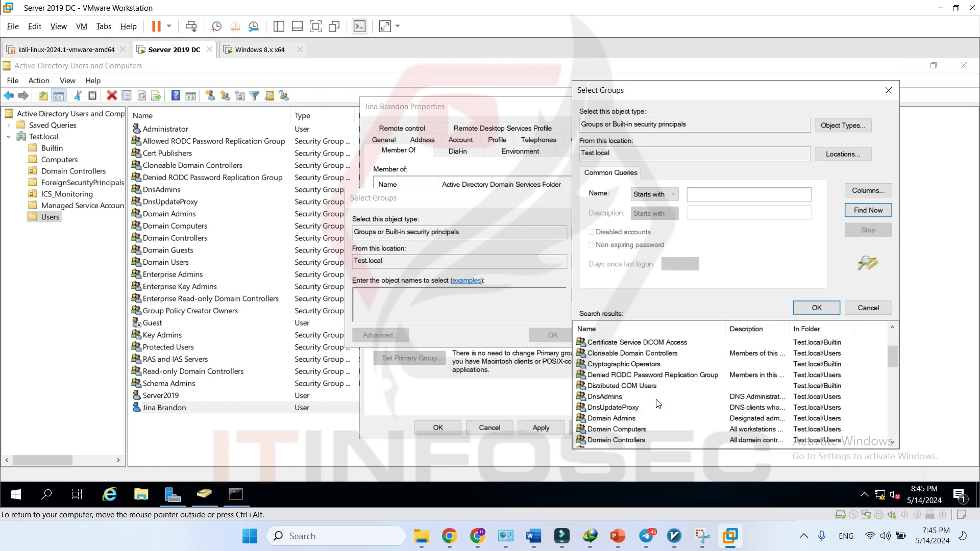
pyautogui.click(619, 401)
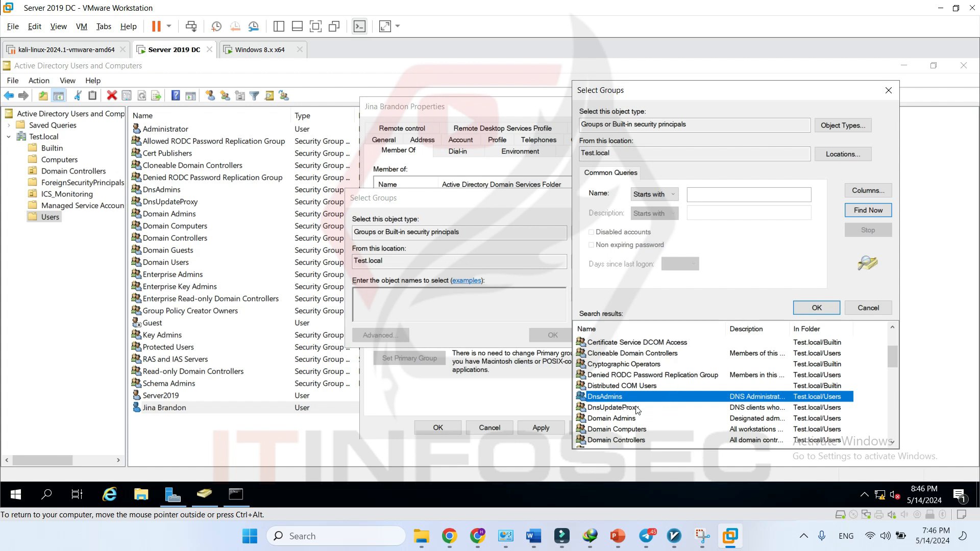
pyautogui.scroll(-1, 638, 412)
pyautogui.scroll(-1, 638, 411)
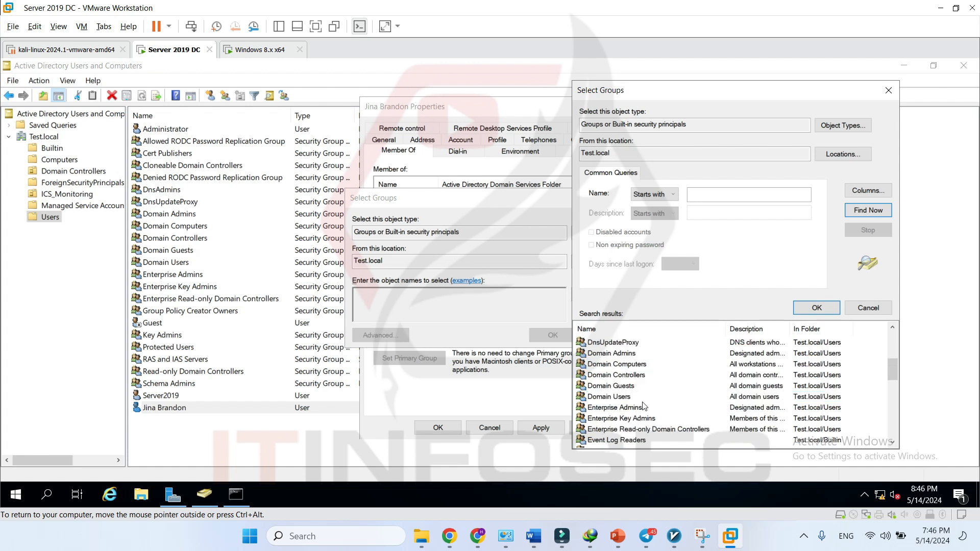
pyautogui.scroll(-2, 643, 389)
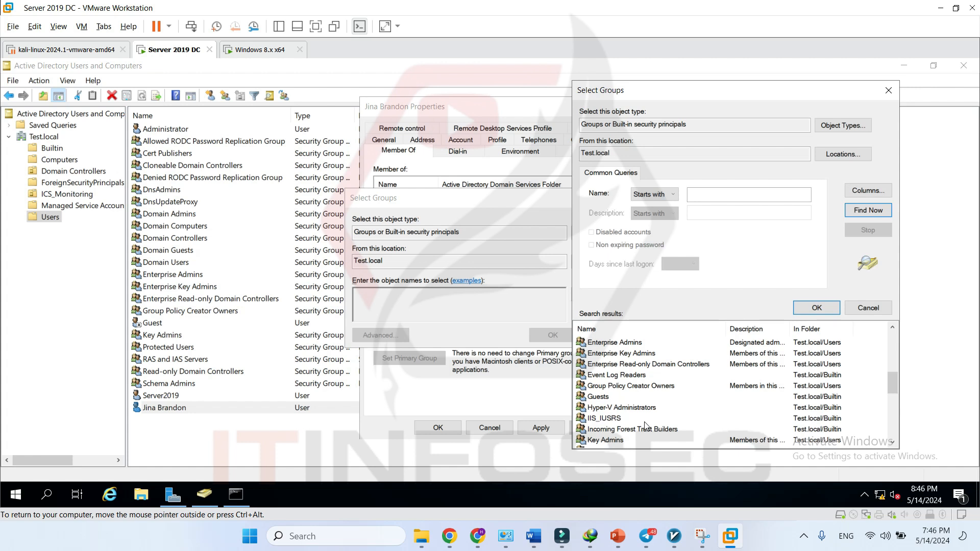
# - Close both Select Groups dialogs without adding a group and show the Dial-in tab
pyautogui.click(868, 308)
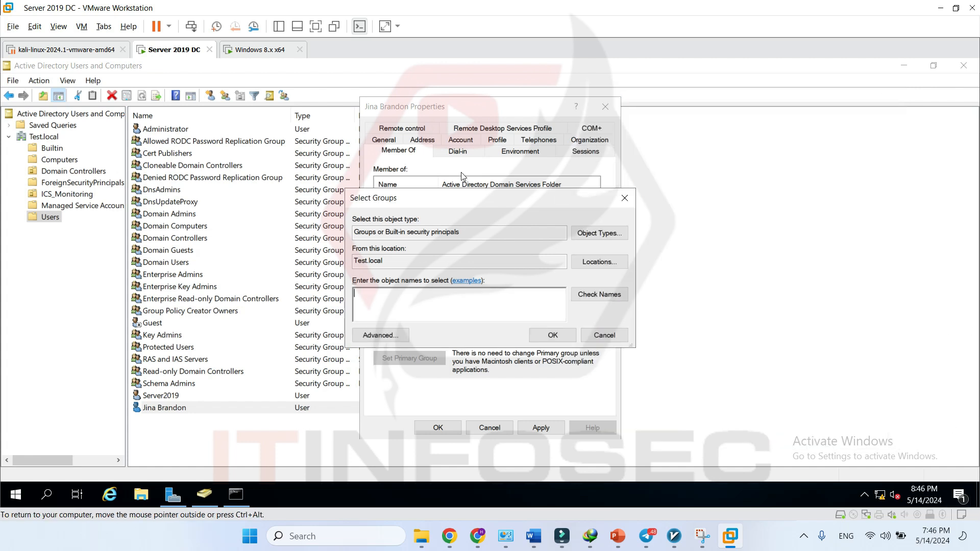
pyautogui.click(625, 198)
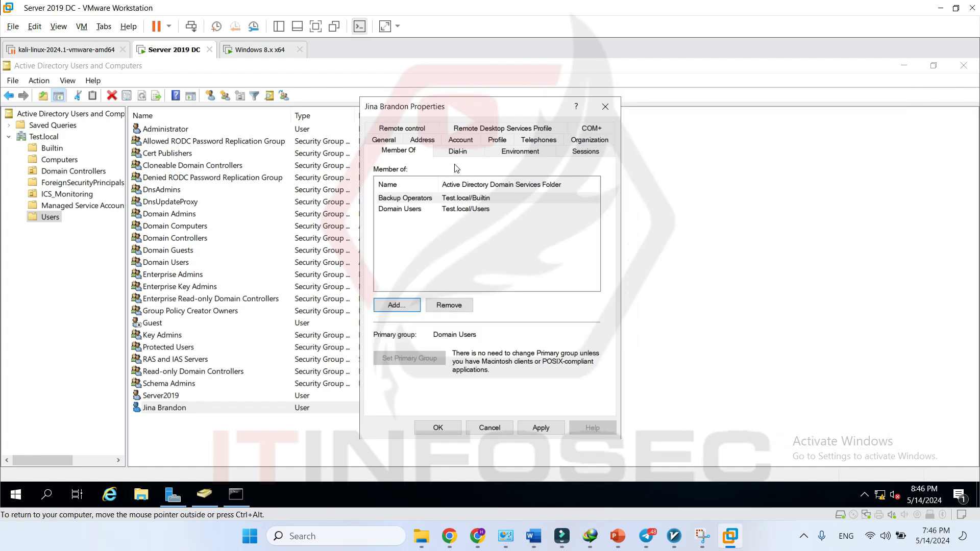
pyautogui.click(456, 152)
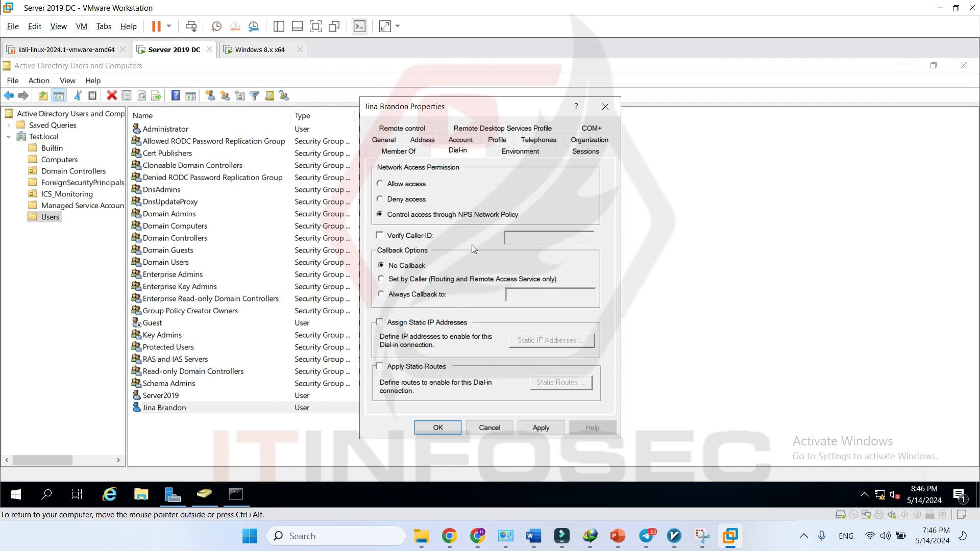
# - Review the Environment and Sessions tabs, then close the user's Properties dialog
pyautogui.click(491, 150)
pyautogui.click(589, 152)
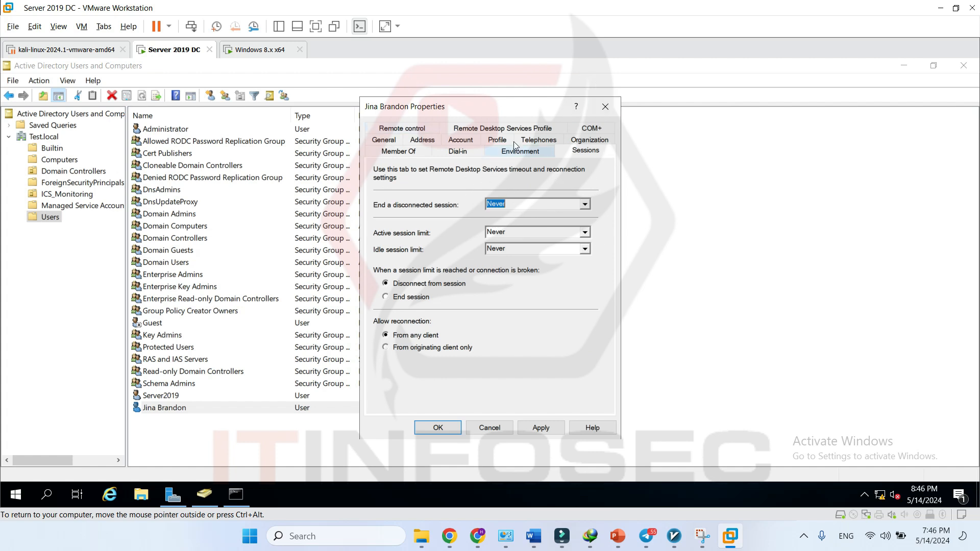
pyautogui.click(606, 107)
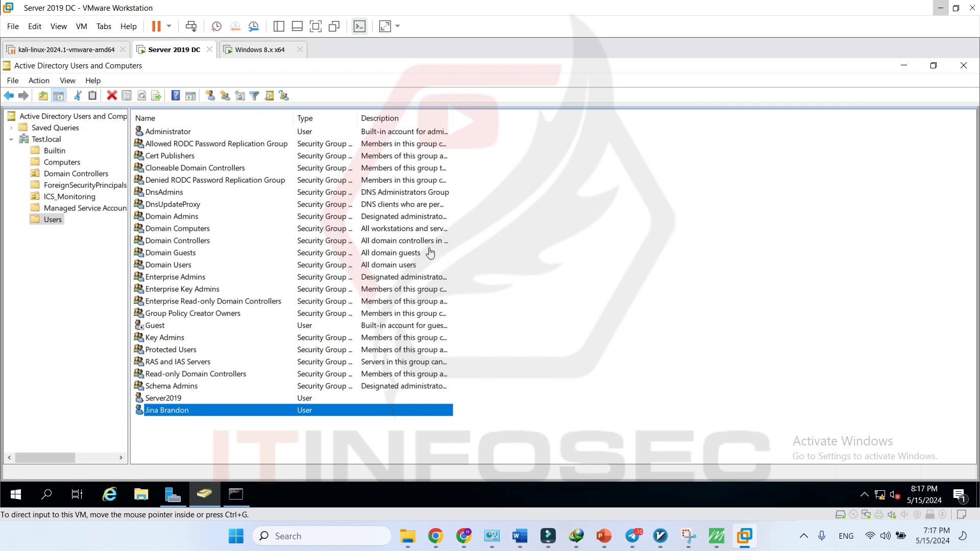
# - Select the Domain Guests, Domain Admins and Domain Computers groups in Users
pyautogui.click(185, 252)
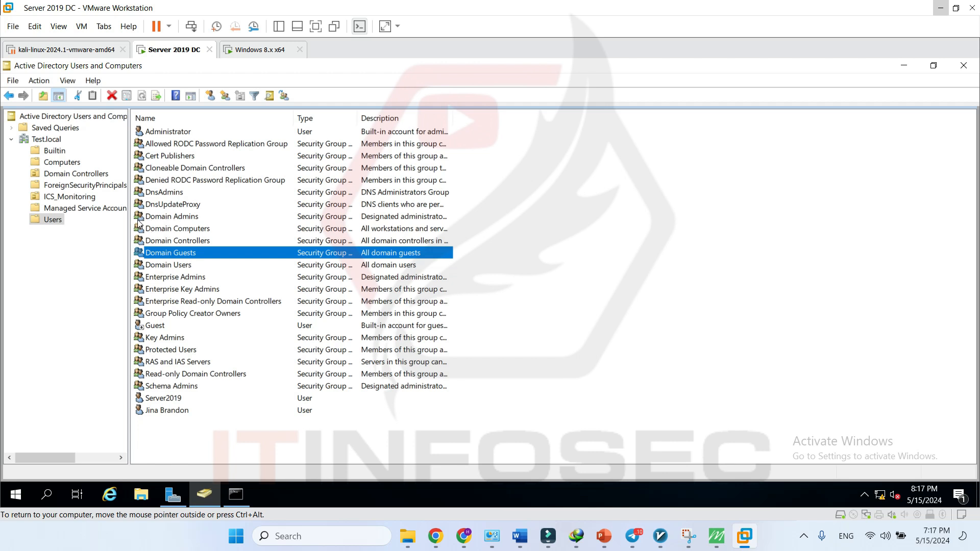
pyautogui.click(142, 217)
pyautogui.click(149, 231)
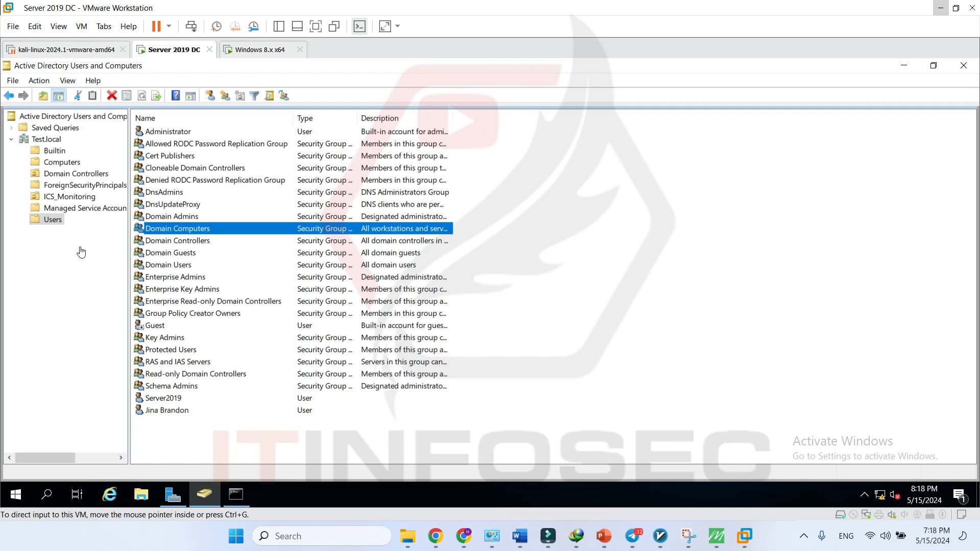
pyautogui.click(50, 230)
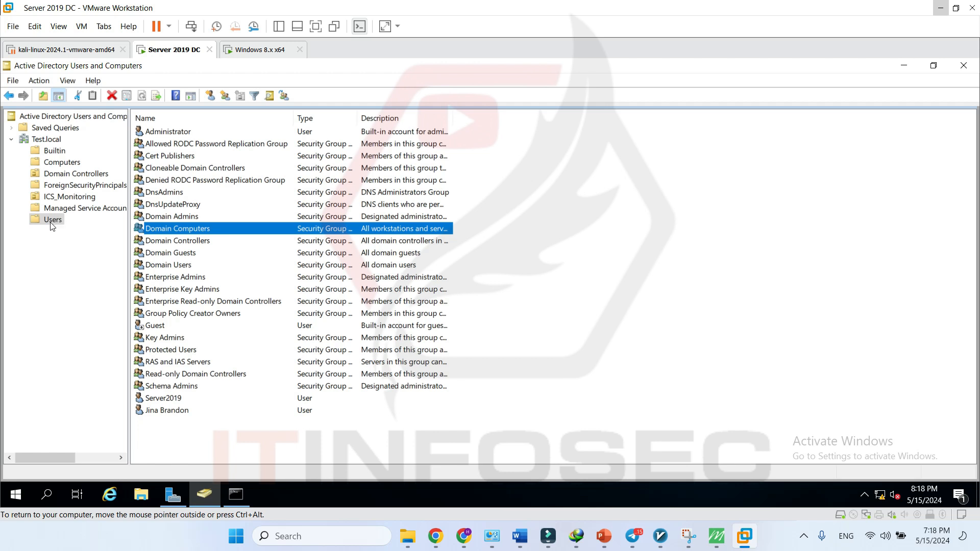
# - Select Domain Admins, Computers, Controllers, Guests and Users, then right-click the Users folder
pyautogui.click(194, 218)
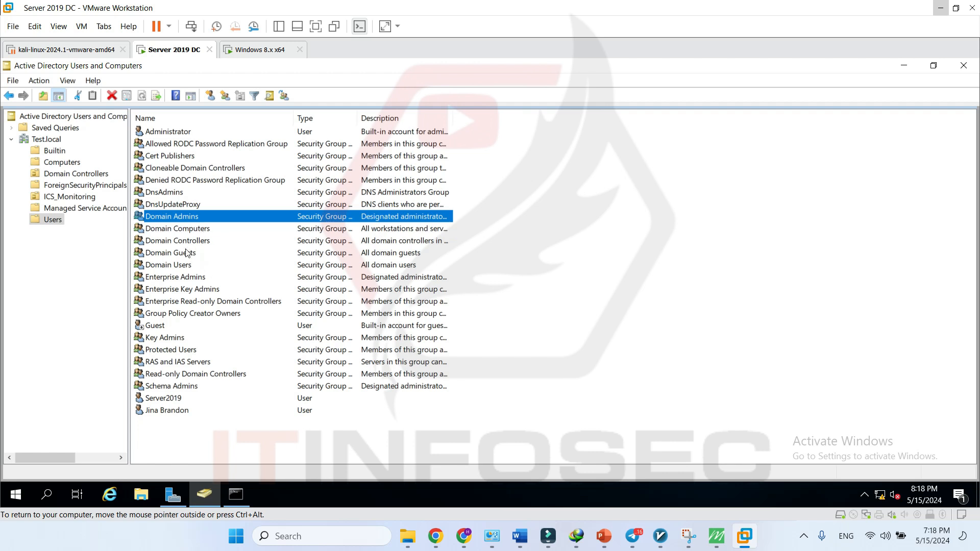
pyautogui.click(204, 233)
pyautogui.click(194, 244)
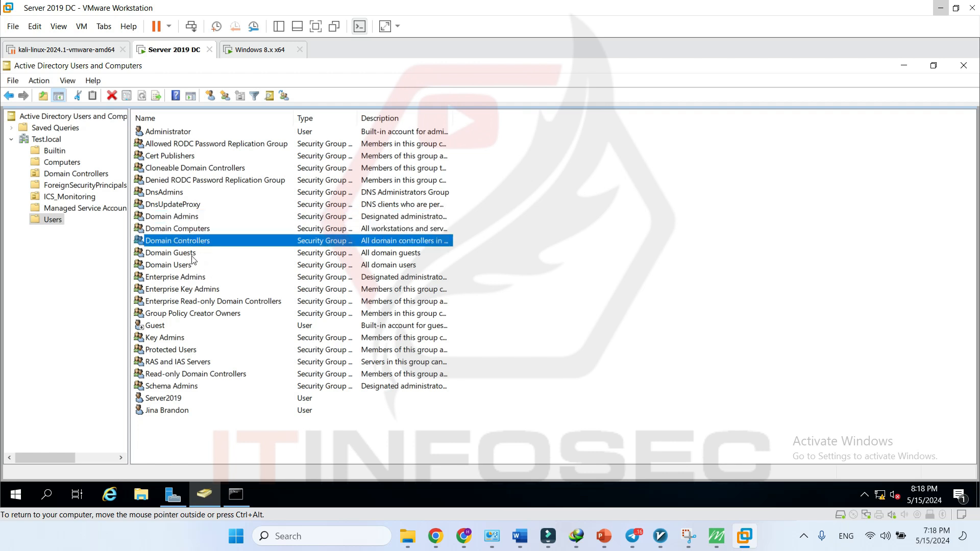
pyautogui.click(187, 255)
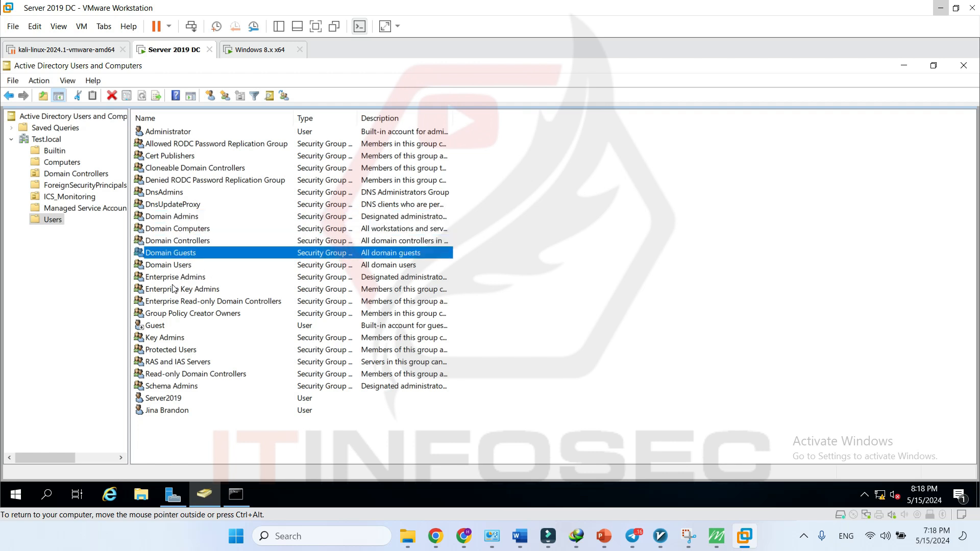
pyautogui.click(172, 265)
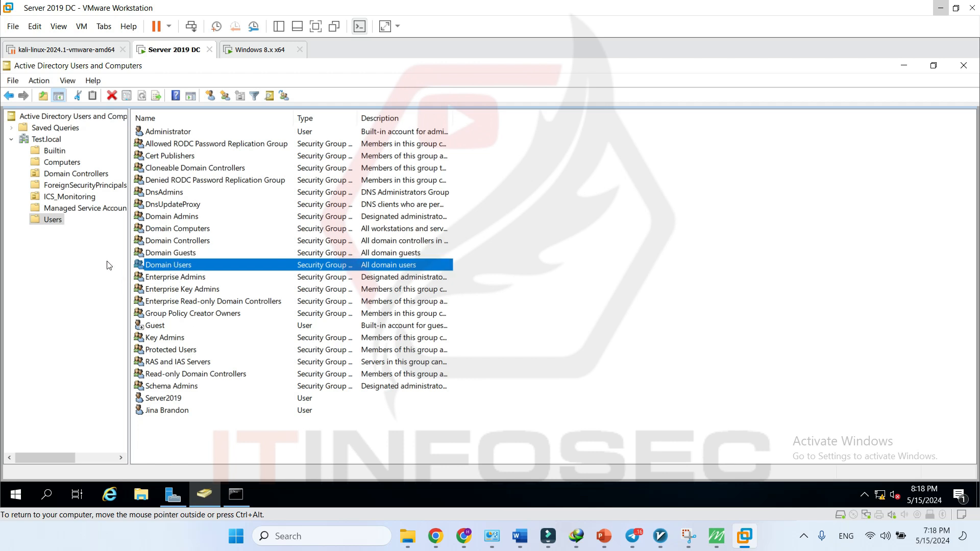
pyautogui.rightClick(54, 223)
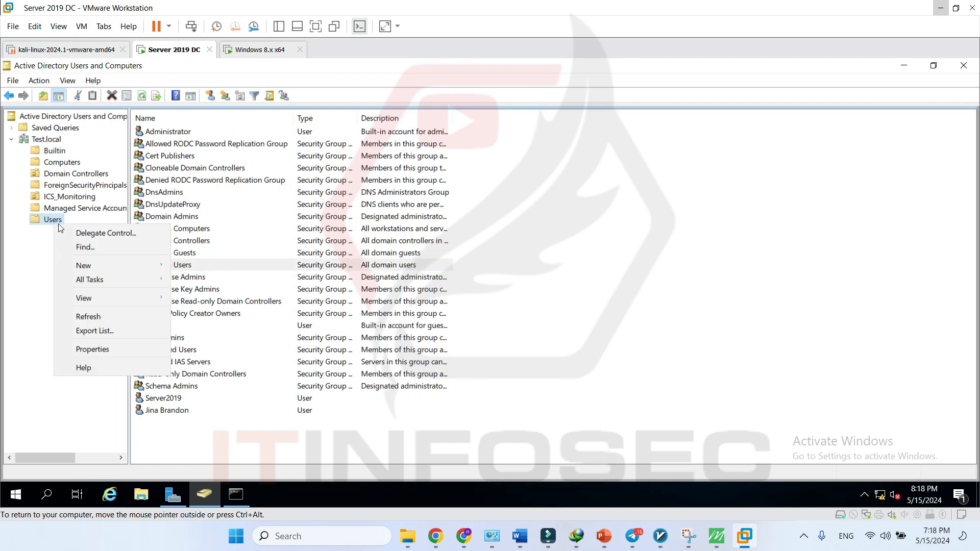
pyautogui.click(42, 258)
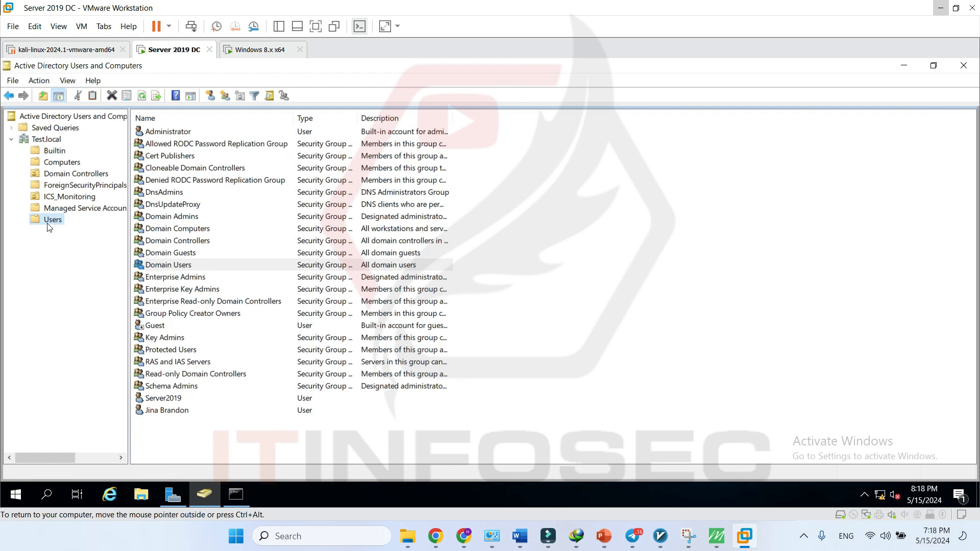
pyautogui.rightClick(54, 225)
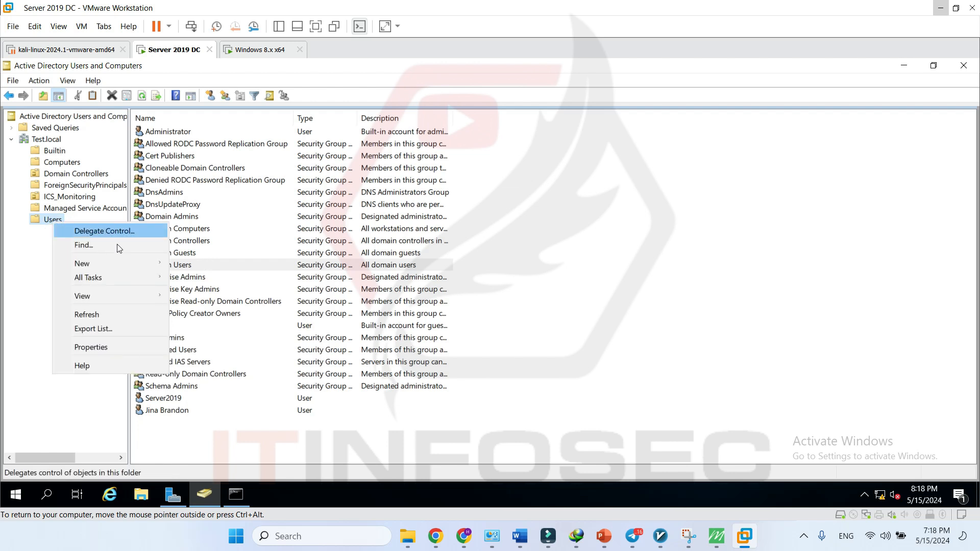
pyautogui.moveTo(136, 263)
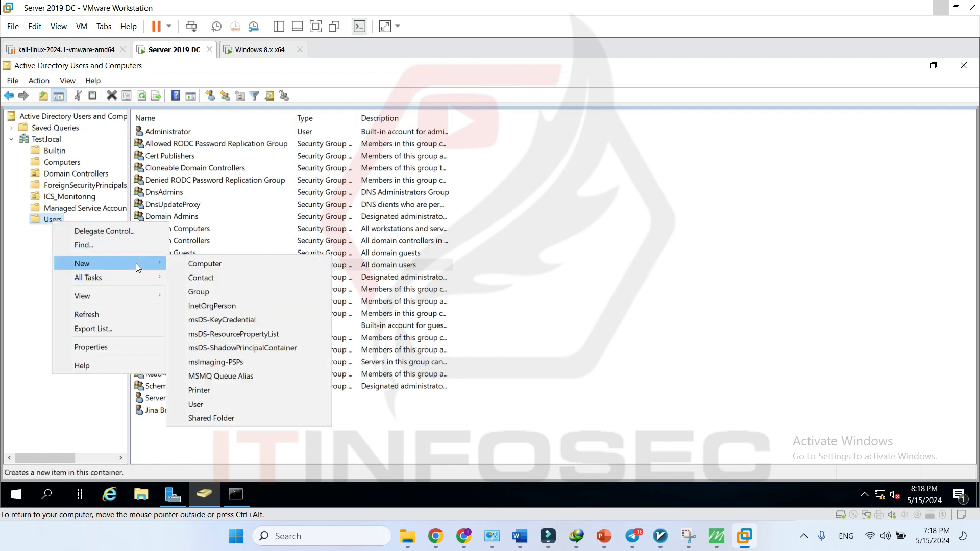
pyautogui.click(223, 290)
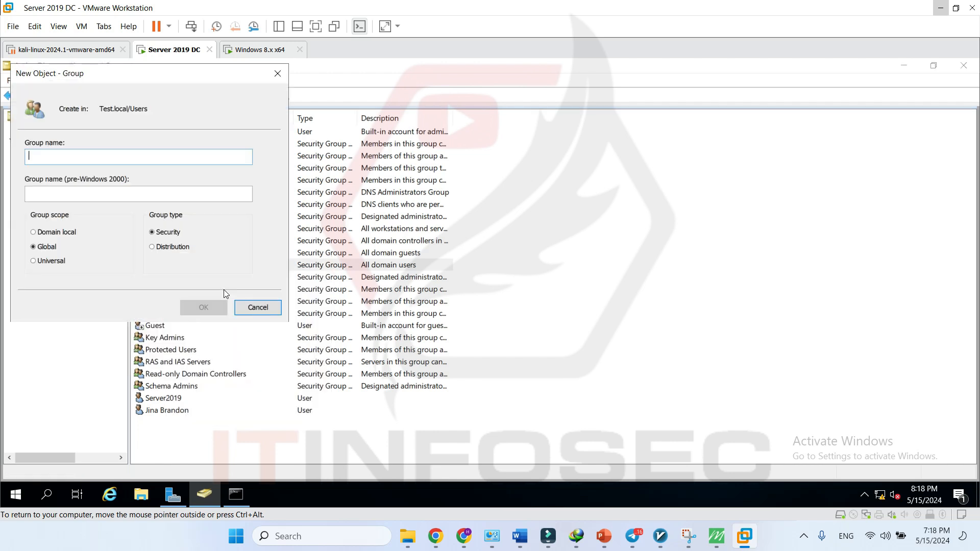
pyautogui.write('GRP1')
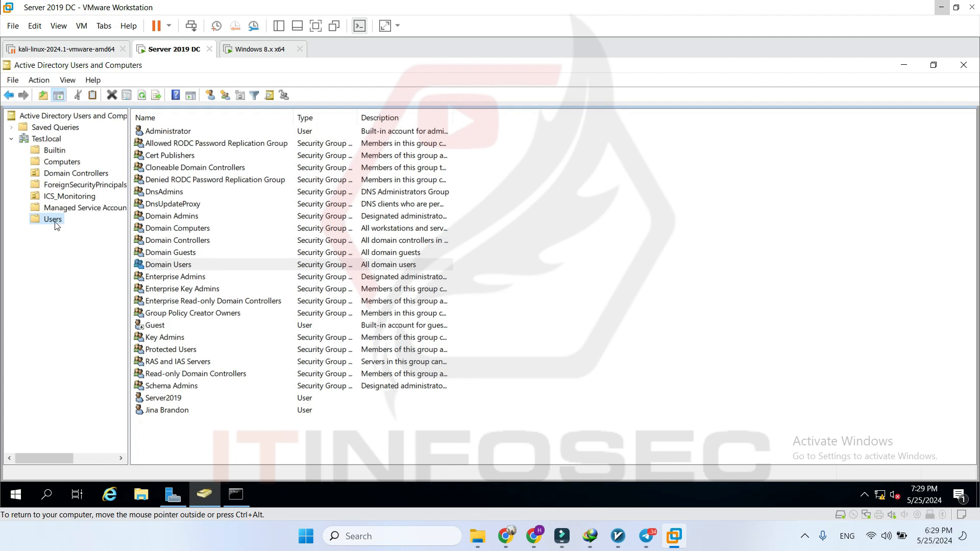
# - Open a New Object - Group dialog for the Test.local/Users container
pyautogui.rightClick(57, 225)
pyautogui.moveTo(140, 263)
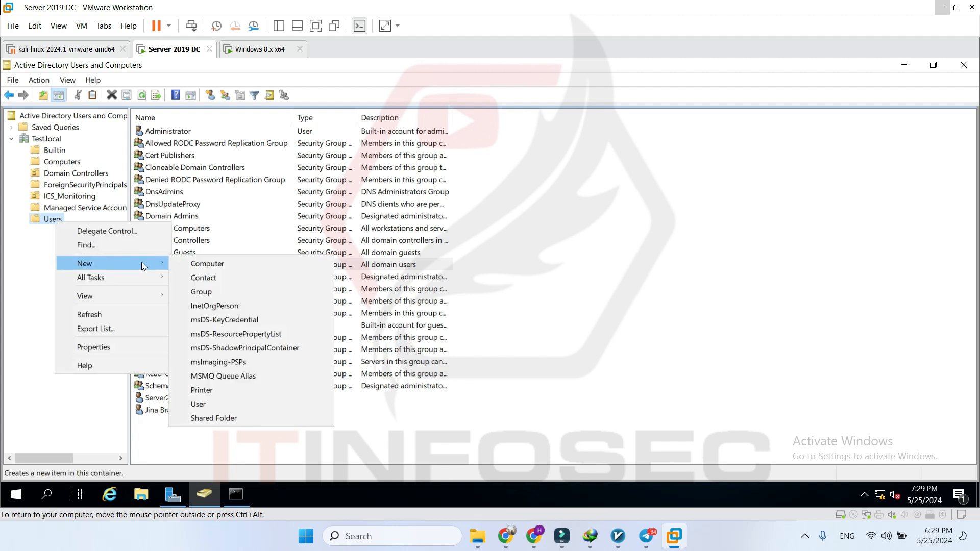
pyautogui.click(240, 292)
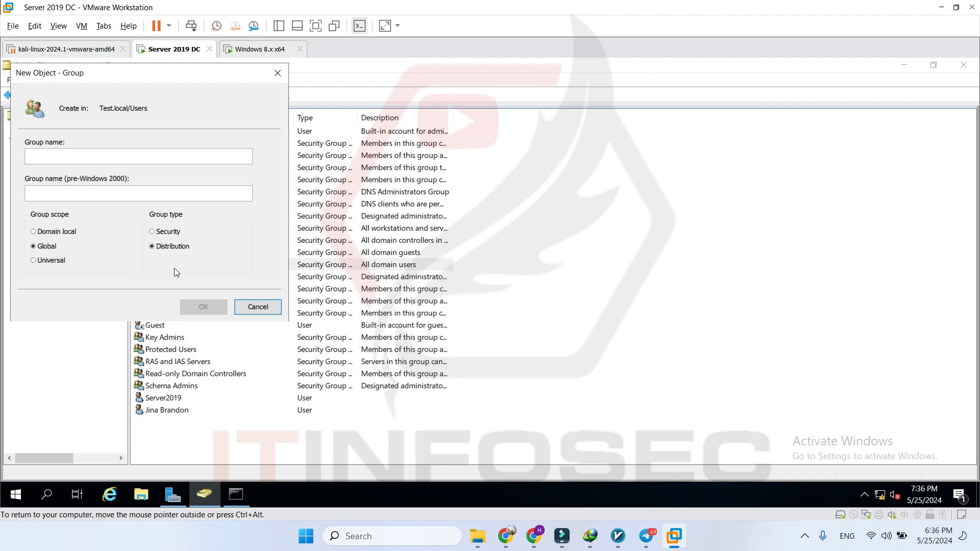
# - Create a Security group named GRP1 in the Test.local/Users container
pyautogui.click(168, 232)
pyautogui.click(138, 157)
pyautogui.write('GRP1')
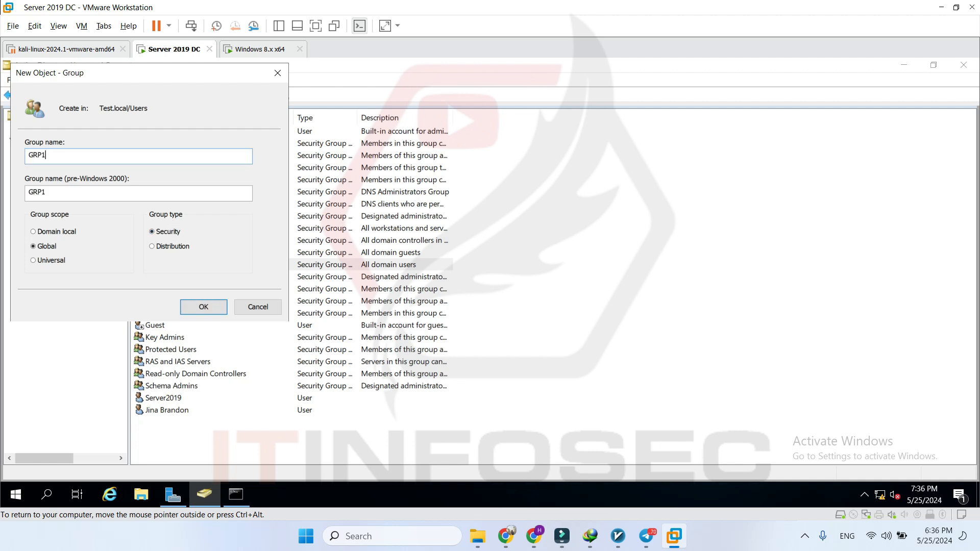
pyautogui.click(207, 306)
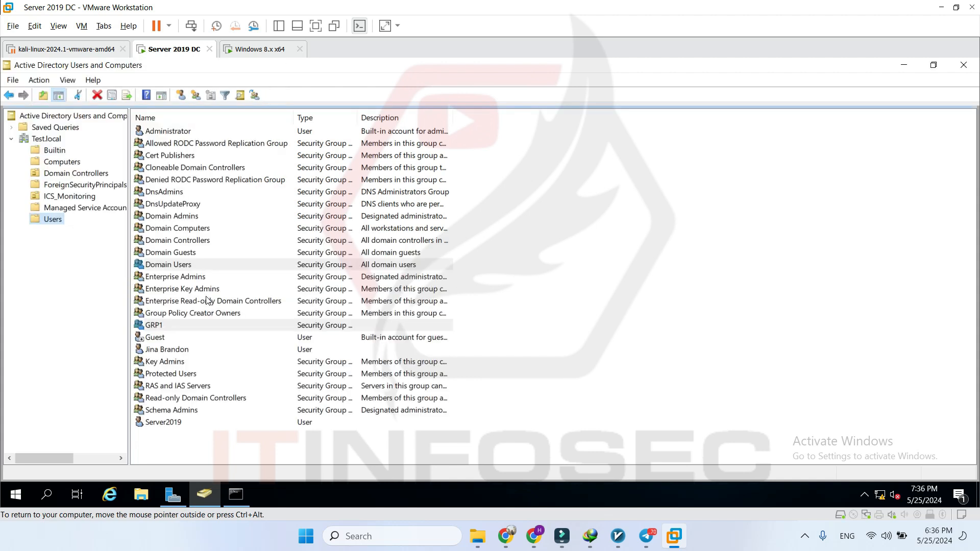
pyautogui.click(170, 328)
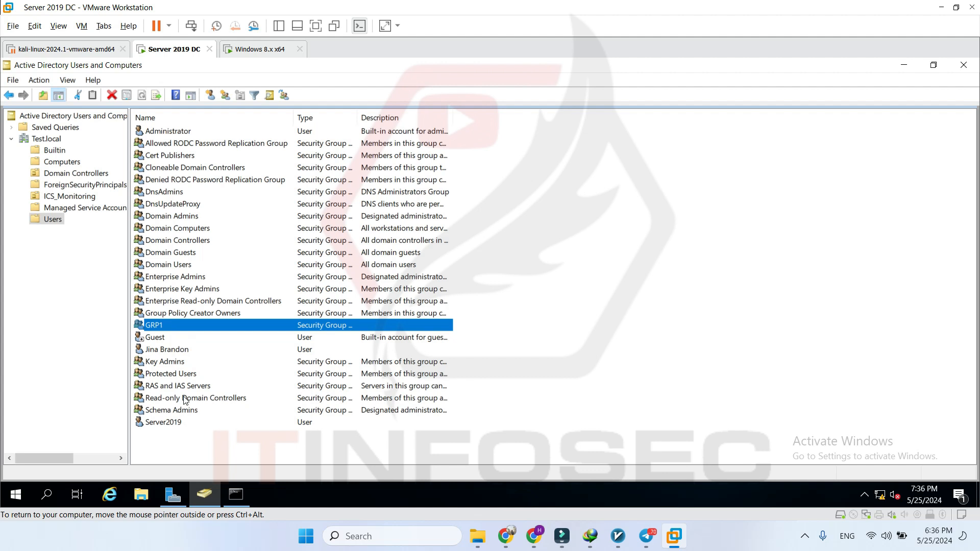
pyautogui.click(176, 427)
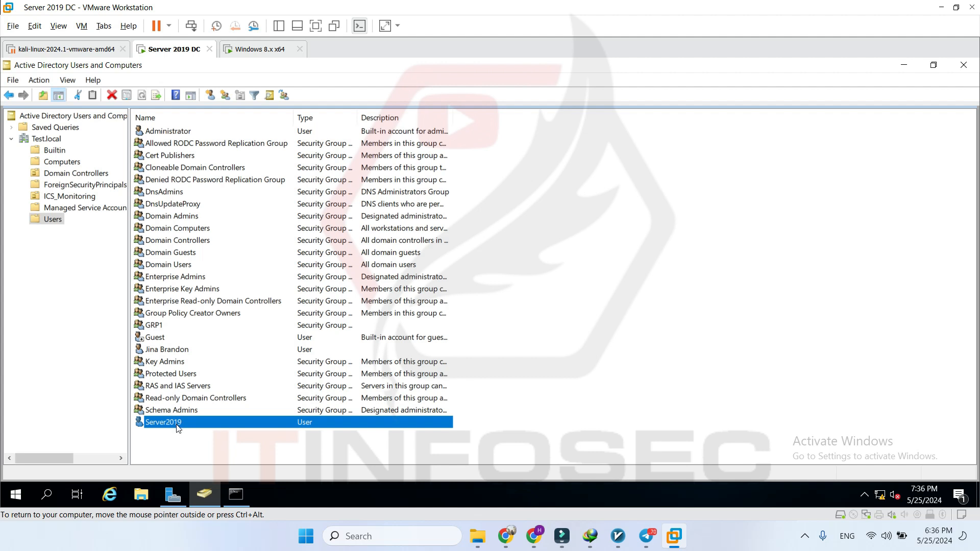
pyautogui.click(175, 330)
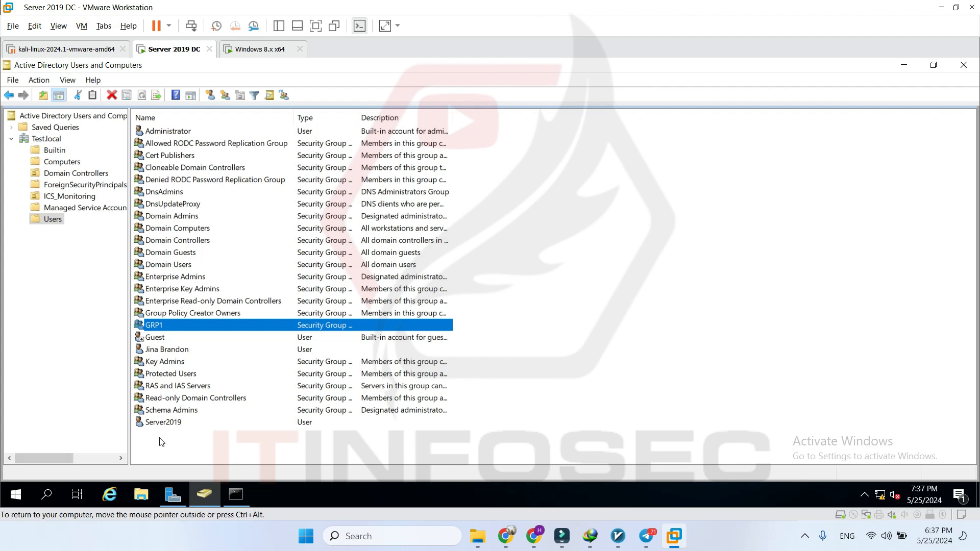
pyautogui.click(172, 425)
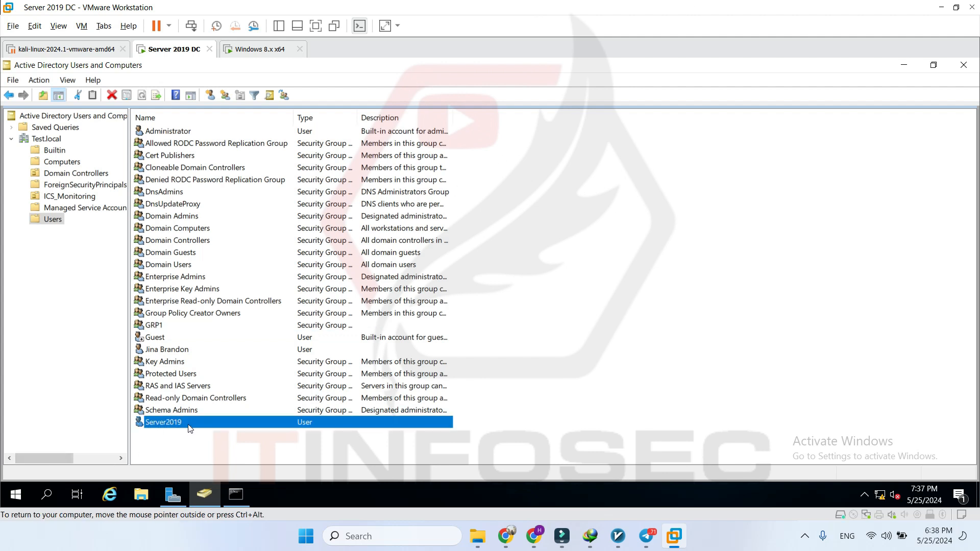
# - From Server2019's Member Of properties, search the domain for all groups
pyautogui.rightClick(190, 427)
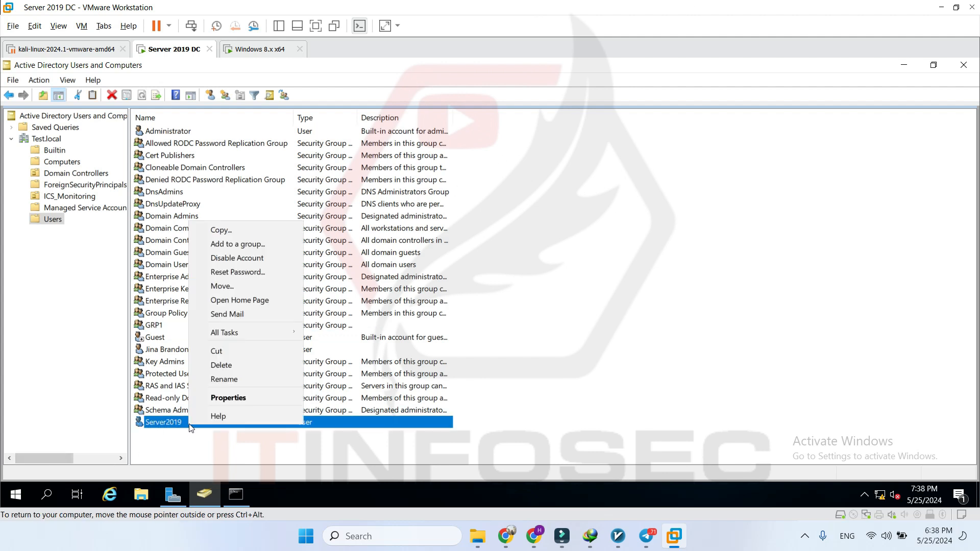
pyautogui.click(270, 398)
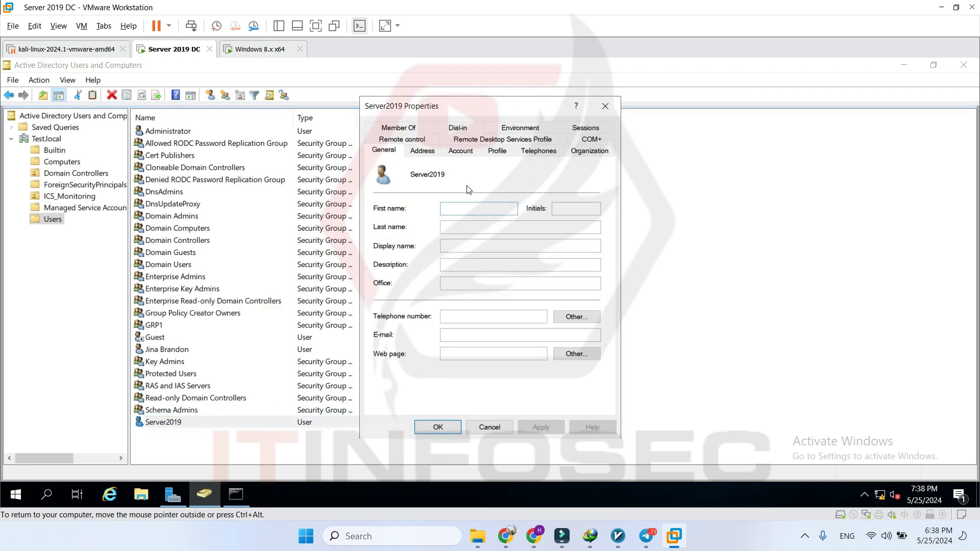
pyautogui.click(398, 127)
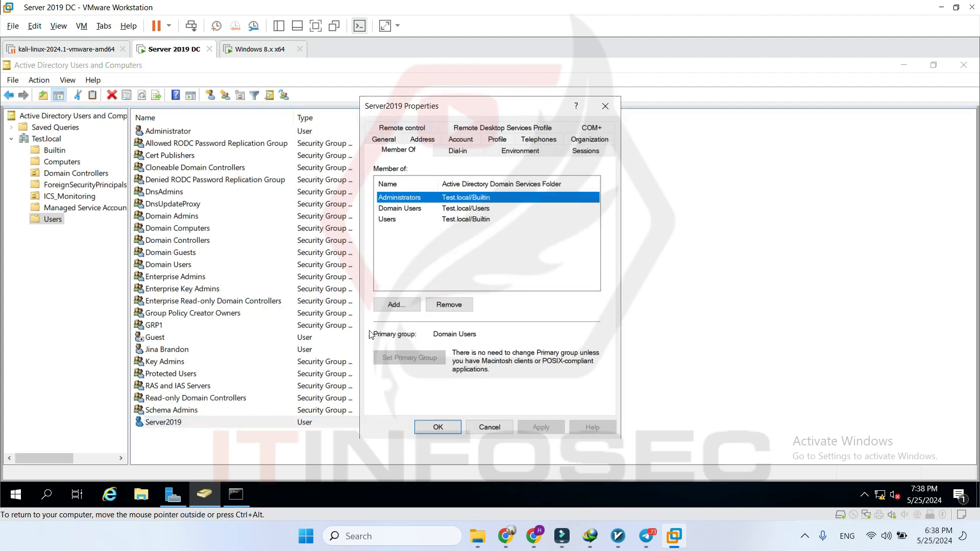
pyautogui.click(397, 304)
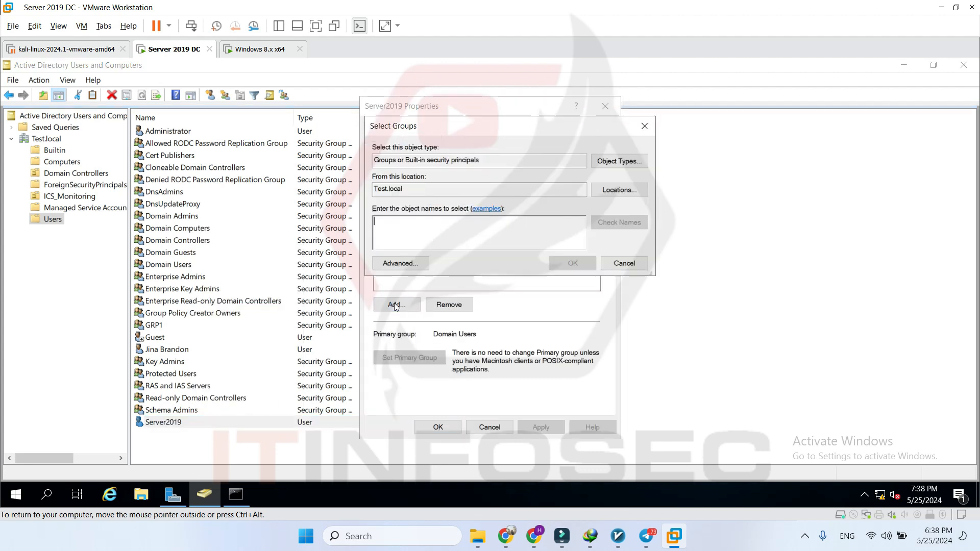
pyautogui.click(415, 265)
pyautogui.click(660, 240)
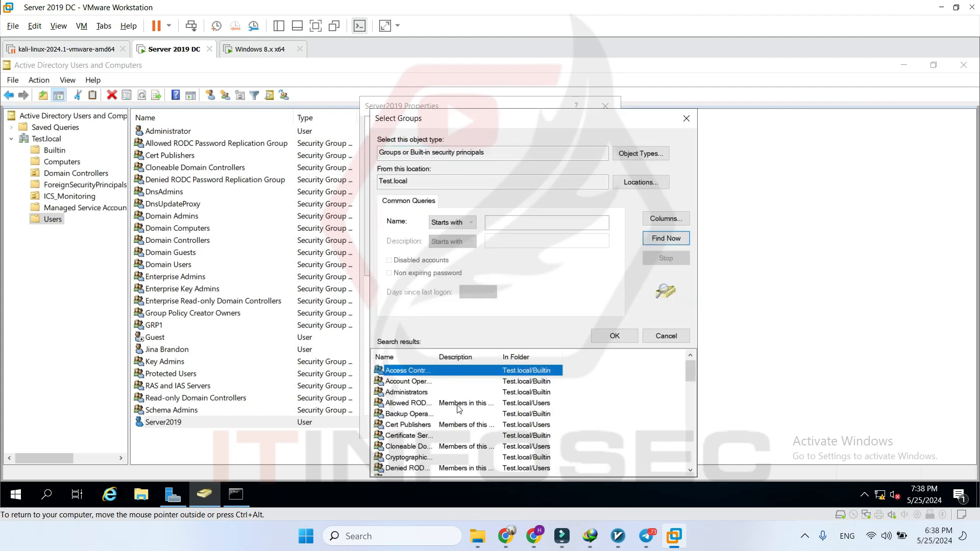
# - Add GRP1 to Server2019's memberships, save, and select the GRP1 group
pyautogui.scroll(-7, 466, 415)
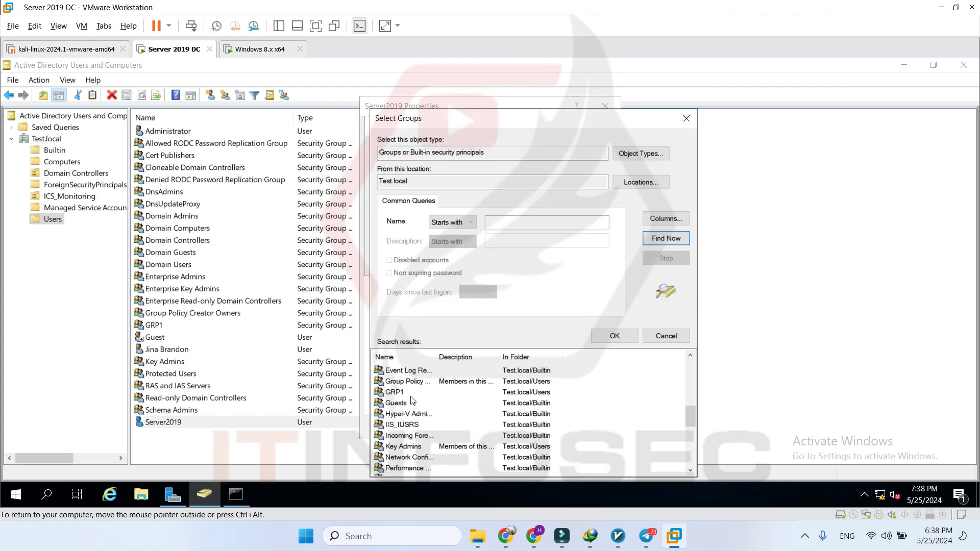
pyautogui.click(398, 393)
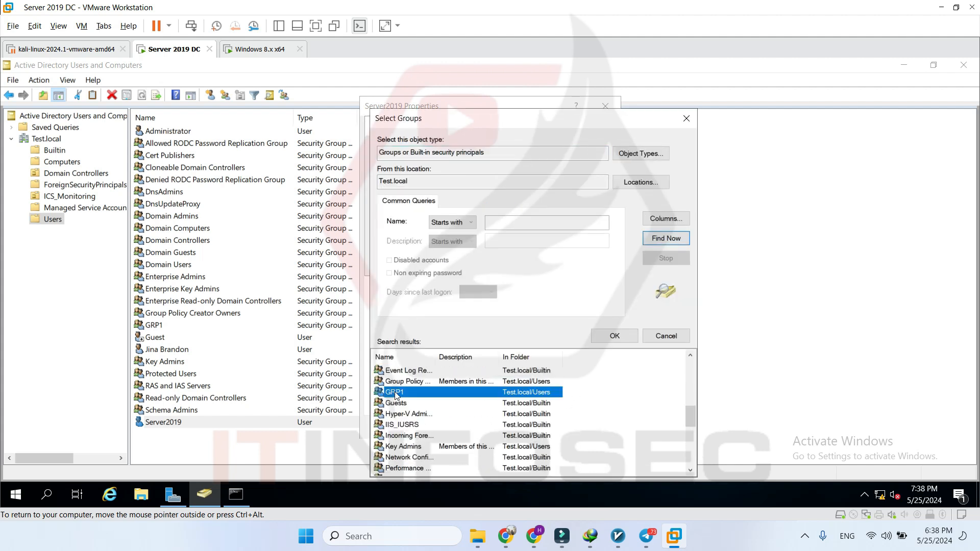
pyautogui.click(613, 337)
pyautogui.click(568, 264)
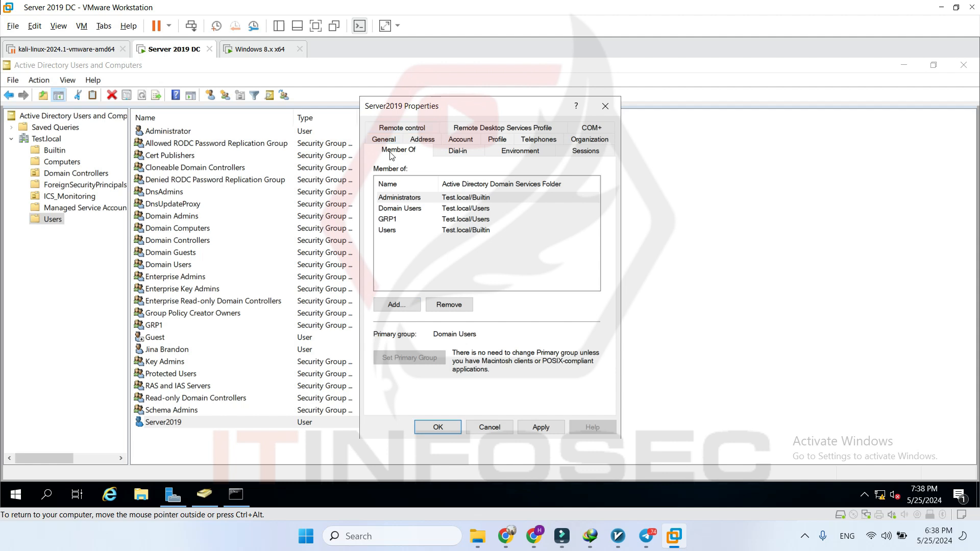
pyautogui.click(396, 225)
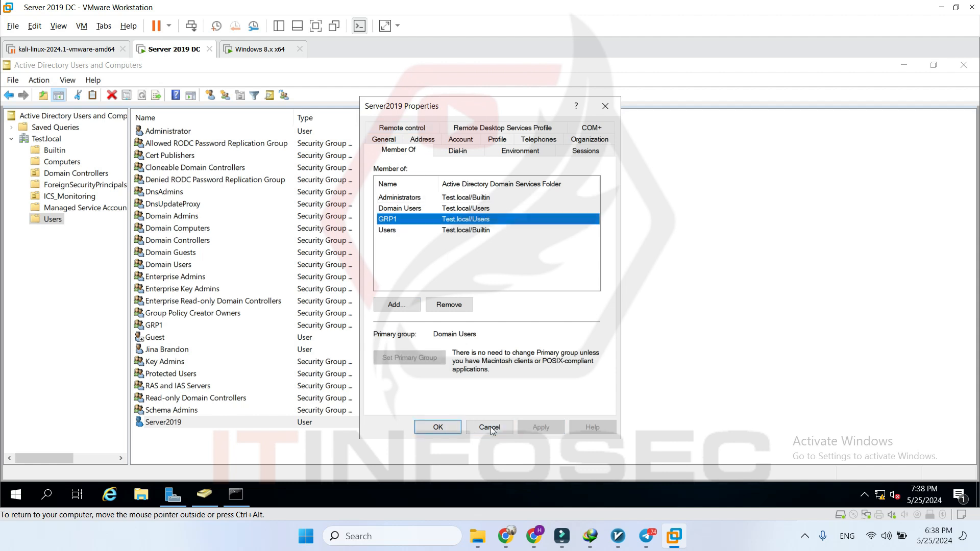
pyautogui.click(437, 427)
pyautogui.click(149, 328)
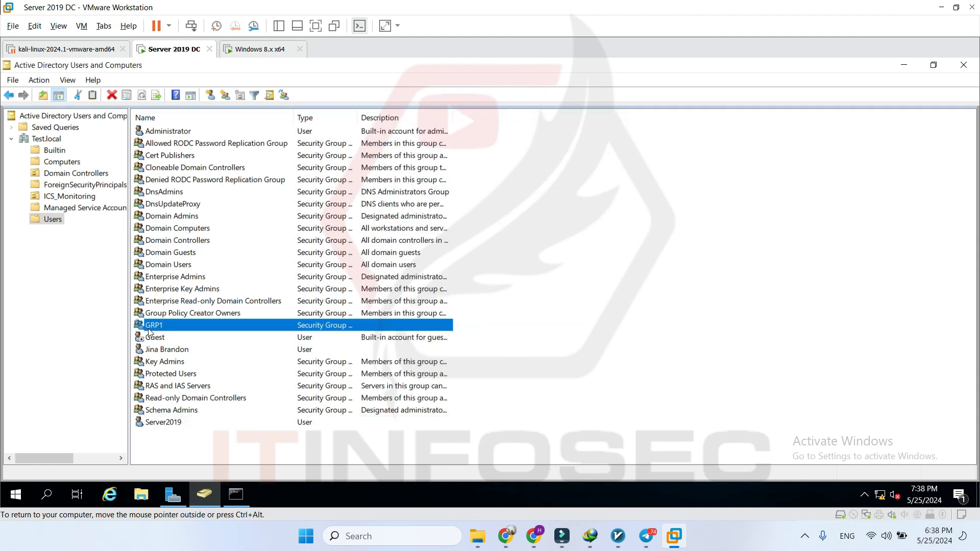
pyautogui.rightClick(149, 330)
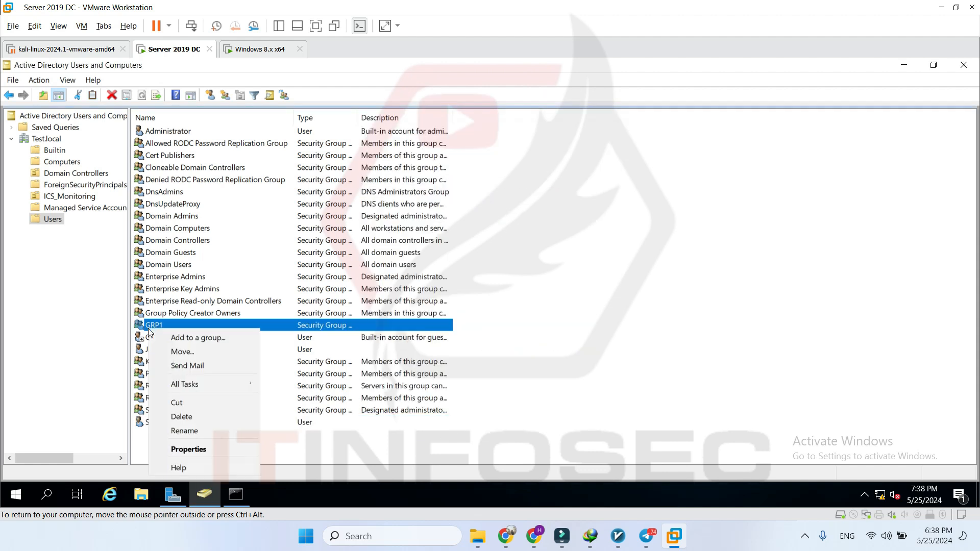
pyautogui.click(216, 449)
pyautogui.click(419, 131)
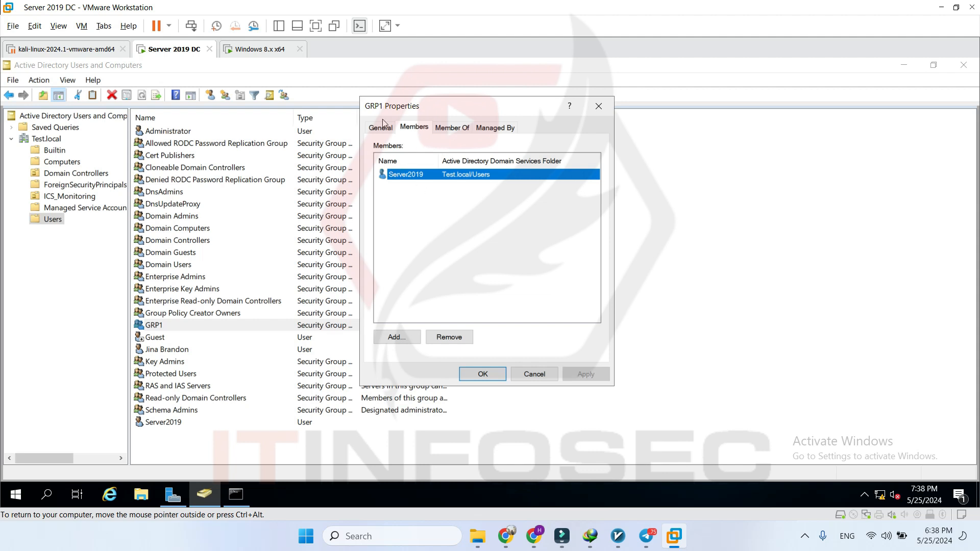
pyautogui.click(453, 128)
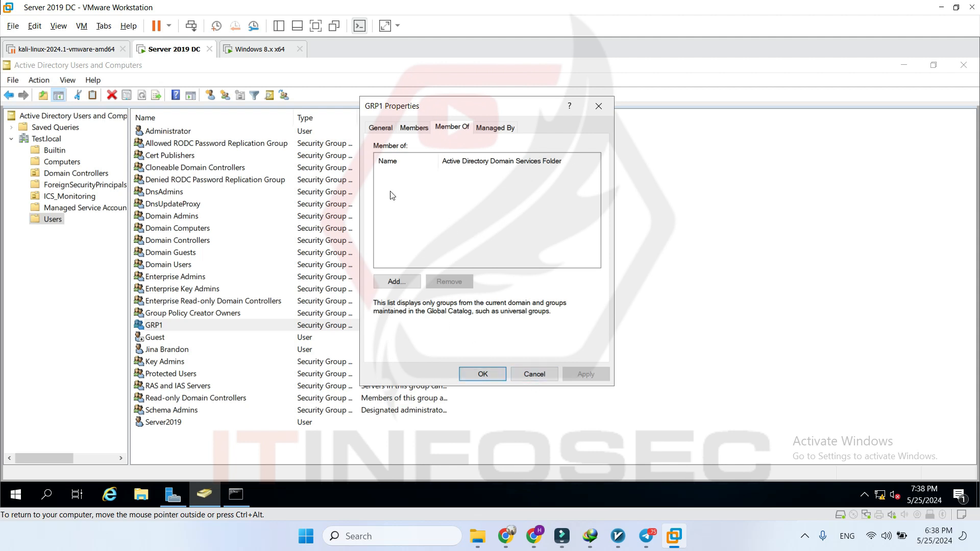
pyautogui.click(414, 128)
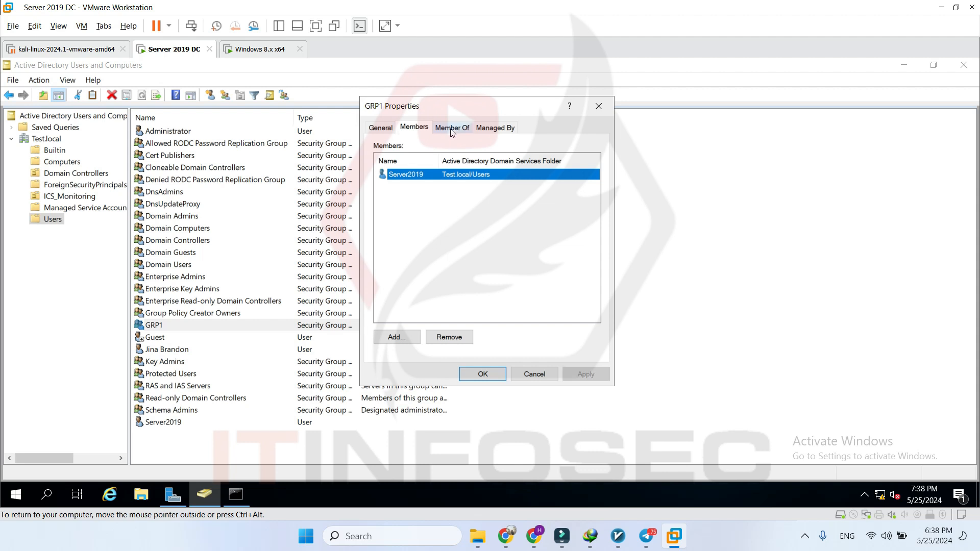
pyautogui.click(452, 128)
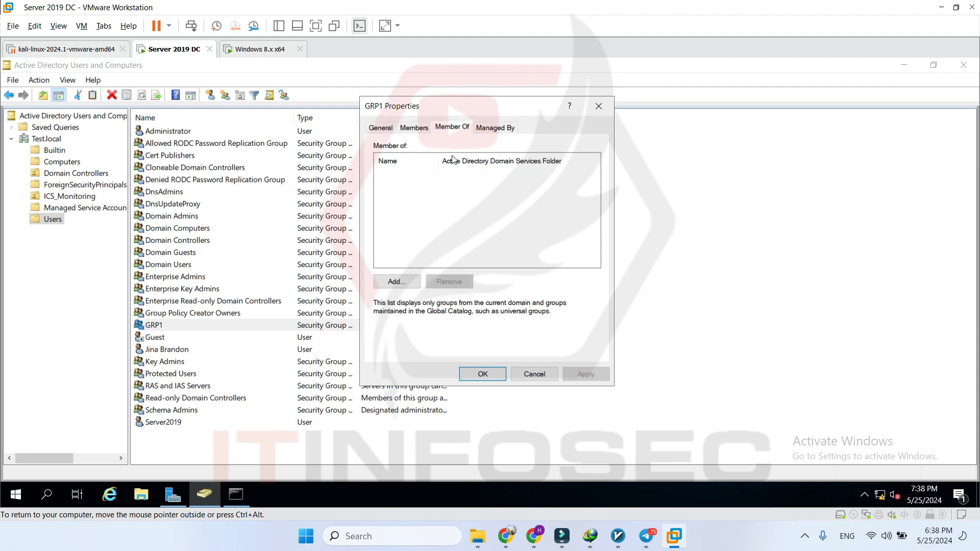
pyautogui.click(531, 374)
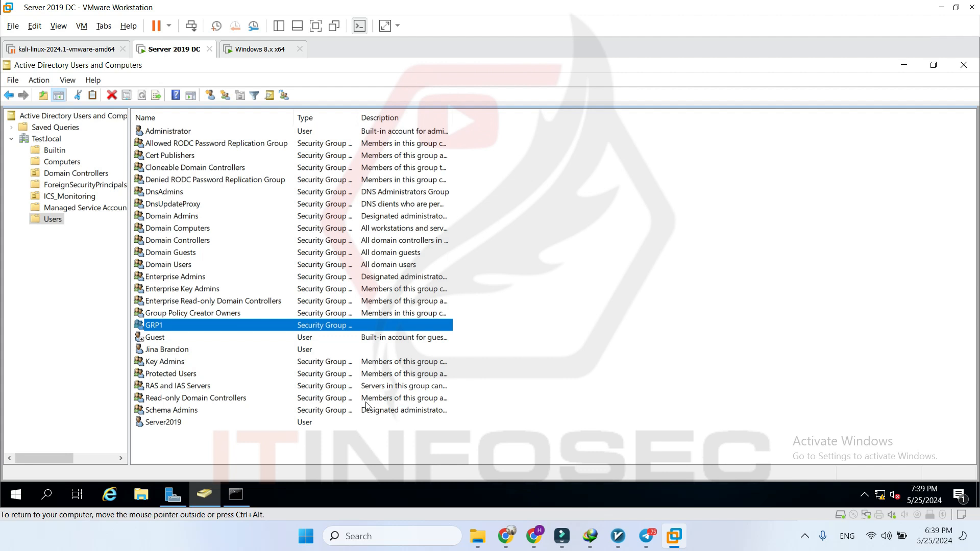
pyautogui.click(147, 494)
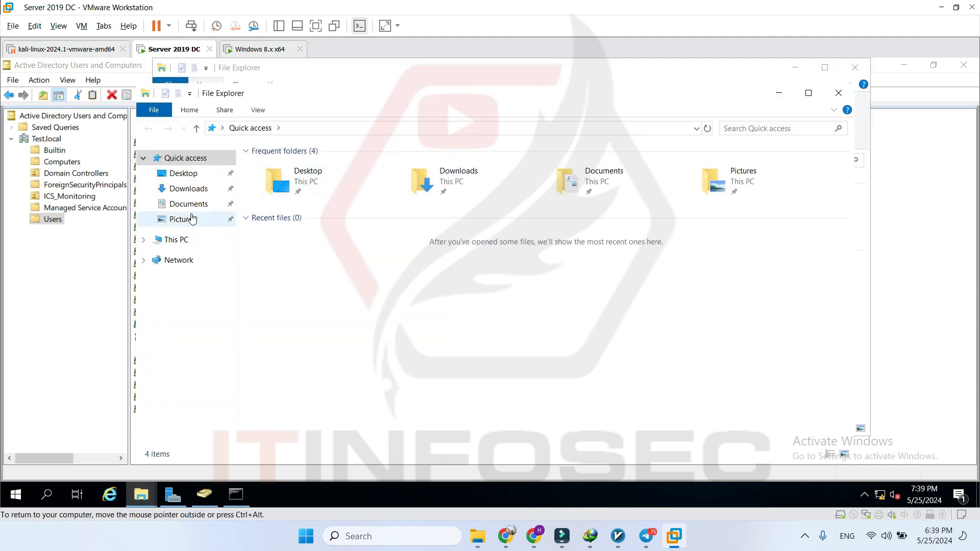
# - Create a new folder named NewFolder01 in Documents
pyautogui.click(222, 205)
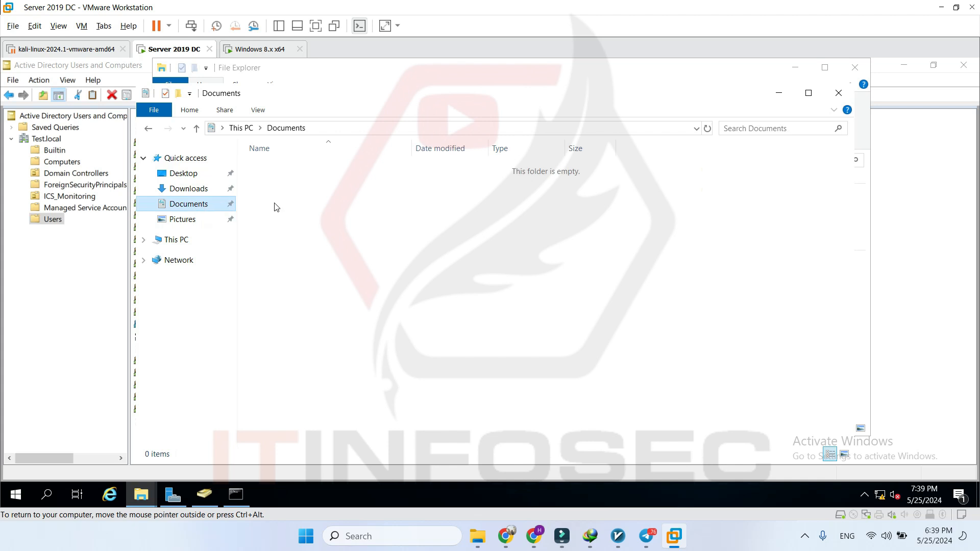
pyautogui.rightClick(338, 233)
pyautogui.moveTo(456, 377)
pyautogui.click(572, 380)
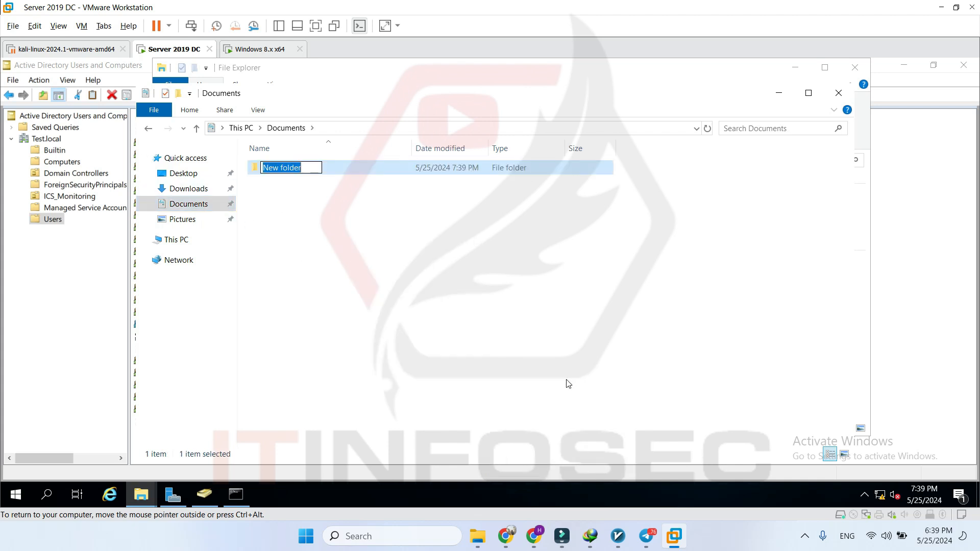
pyautogui.write('NewFolder01')
pyautogui.press('Return')
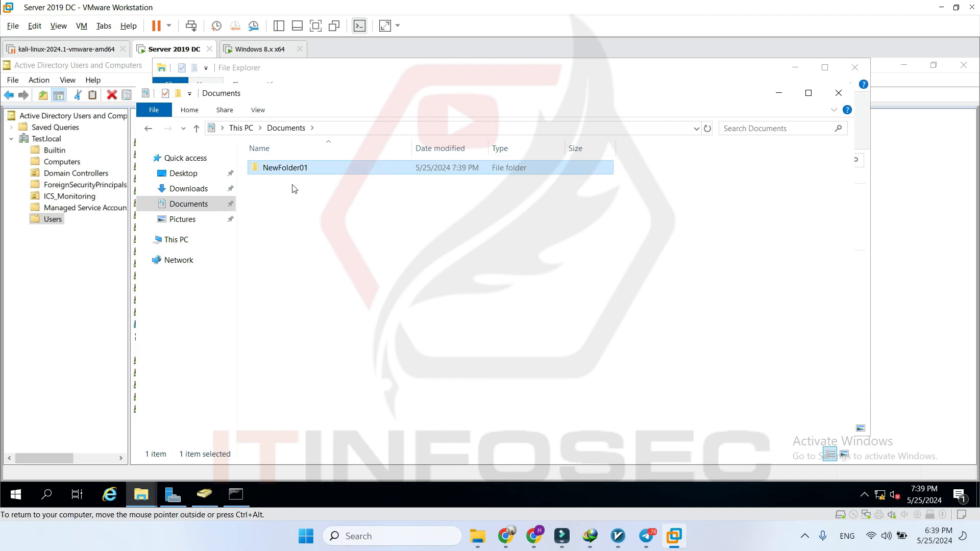
# - Show the Security tab of NewFolder01's Properties
pyautogui.rightClick(295, 170)
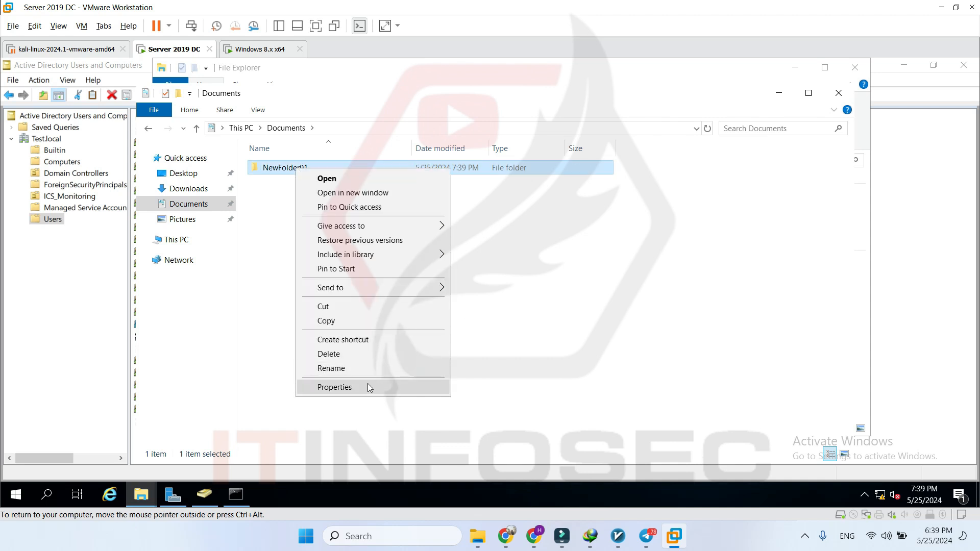
pyautogui.click(368, 386)
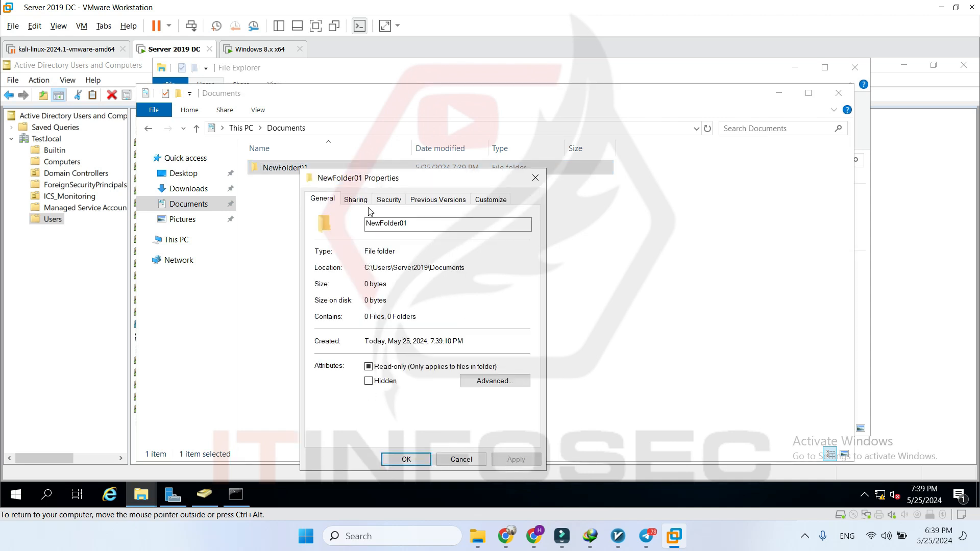
pyautogui.click(389, 200)
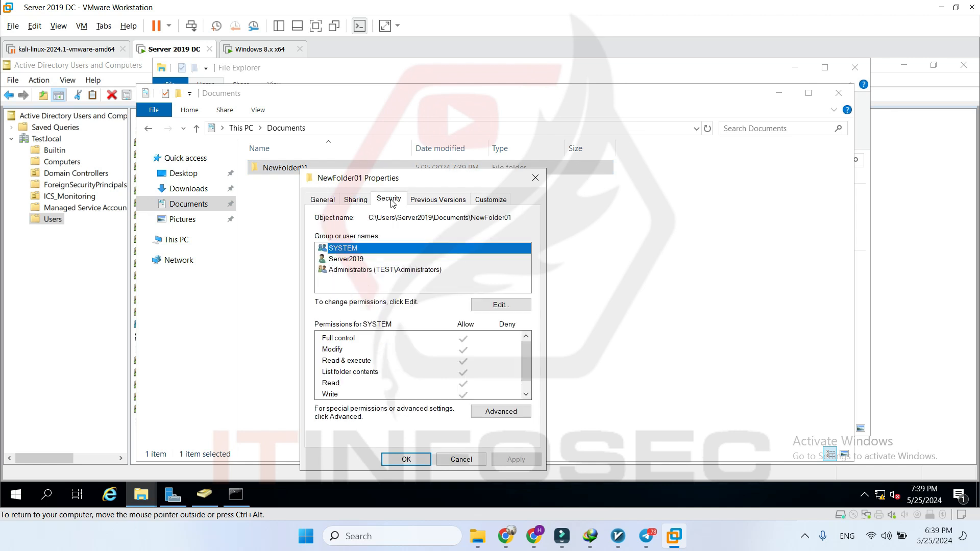
# - Add GRP1 to NewFolder01's permission list with default read and list access
pyautogui.click(508, 306)
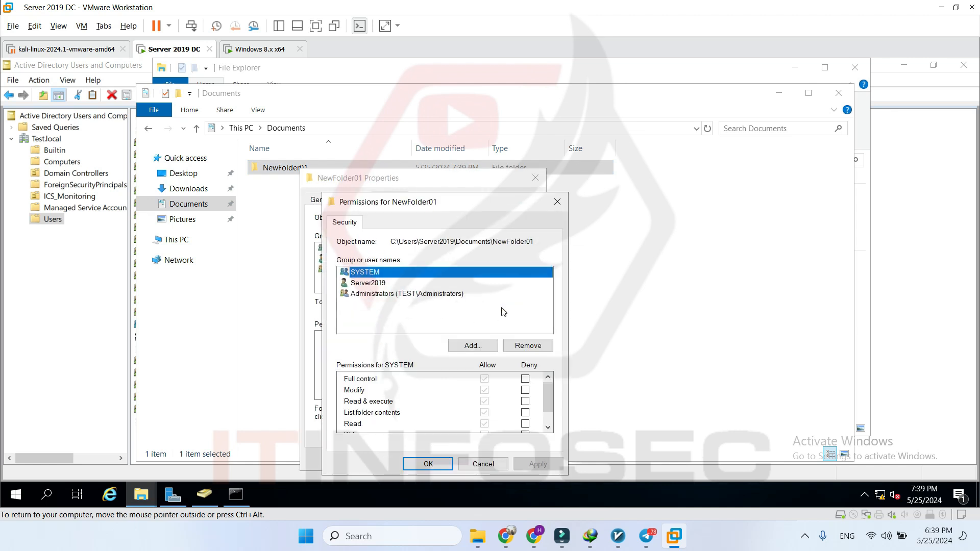
pyautogui.click(483, 349)
pyautogui.click(377, 355)
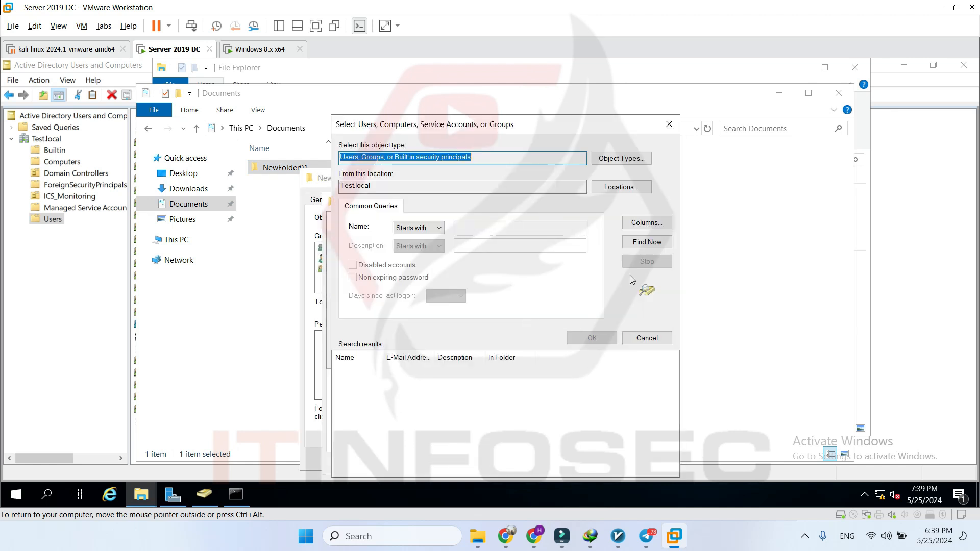
pyautogui.click(647, 244)
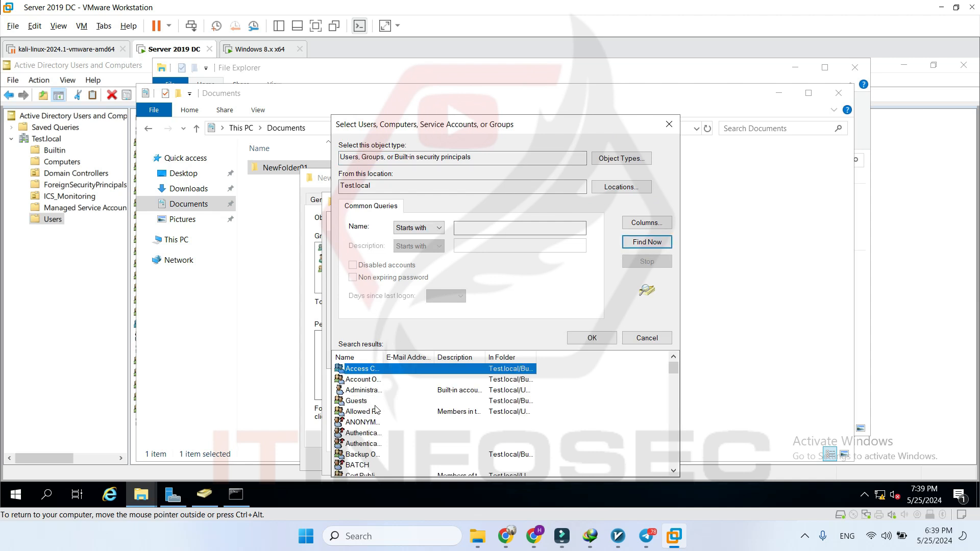
pyautogui.click(357, 380)
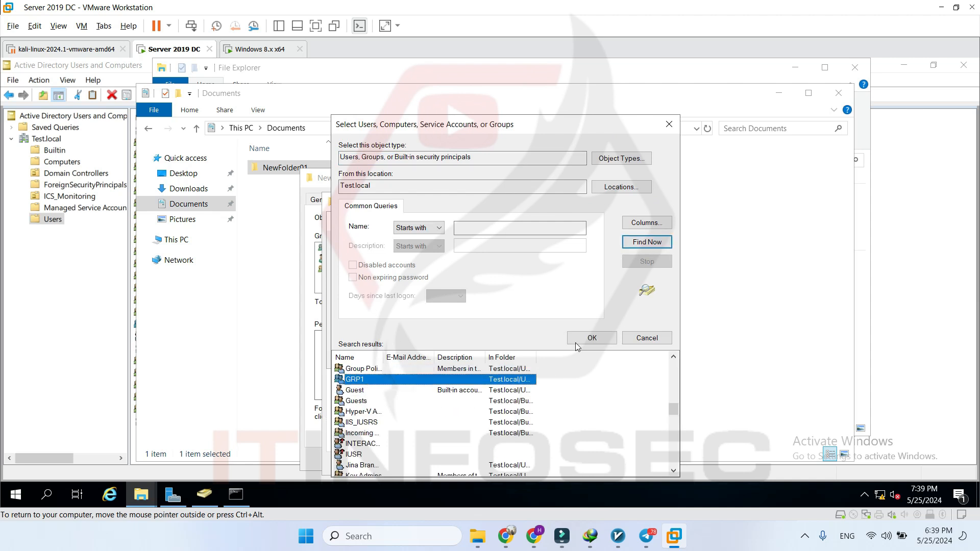
pyautogui.click(591, 338)
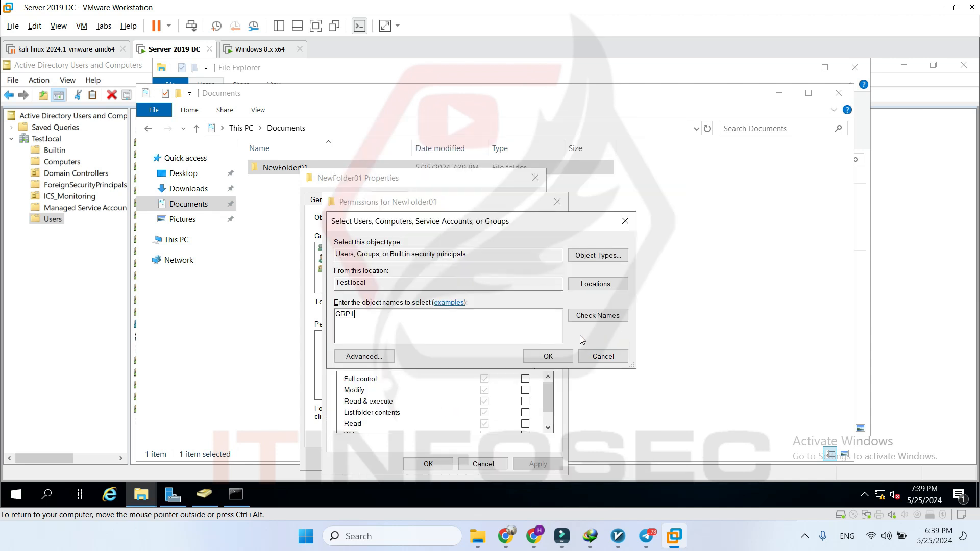
pyautogui.click(547, 357)
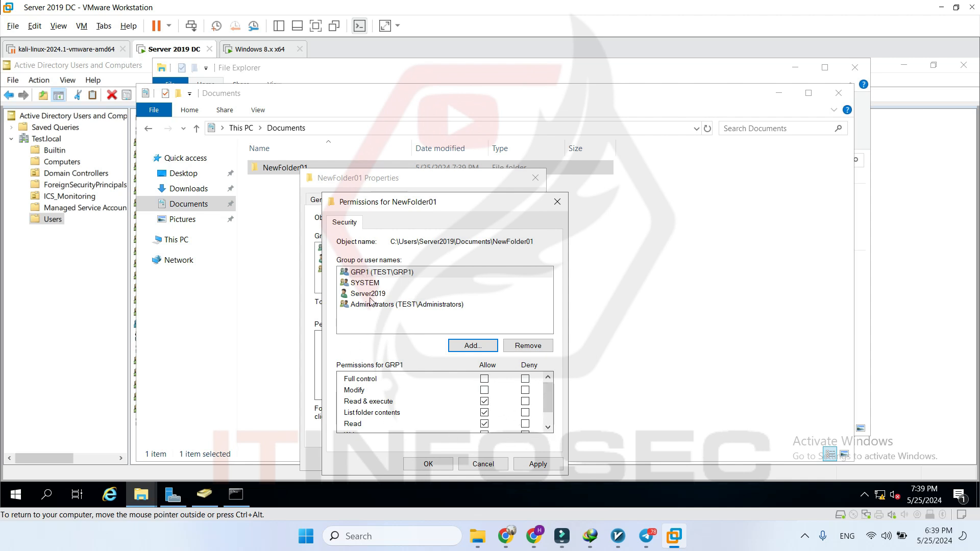
# - Deny GRP1 Write on NewFolder01, accept the warning, and close the properties
pyautogui.click(373, 275)
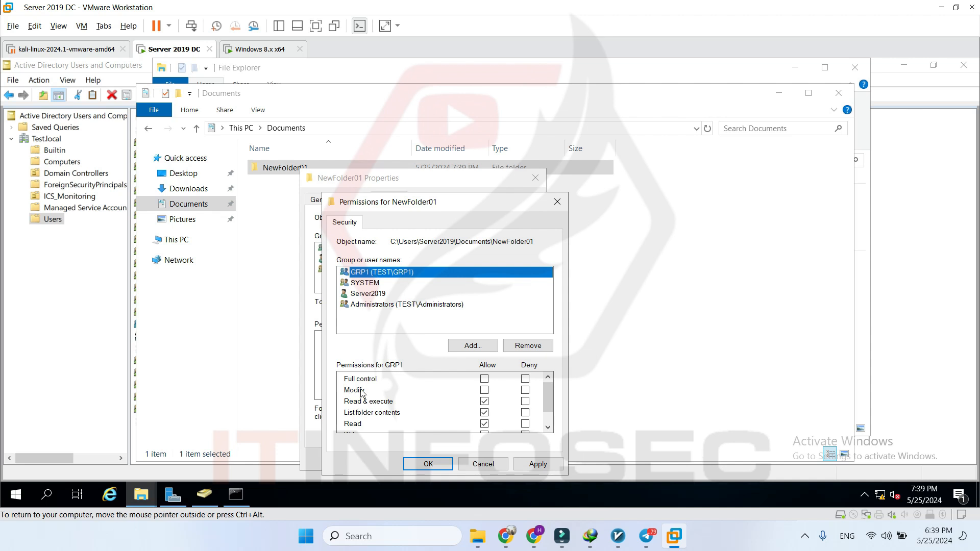
pyautogui.scroll(-1, 368, 411)
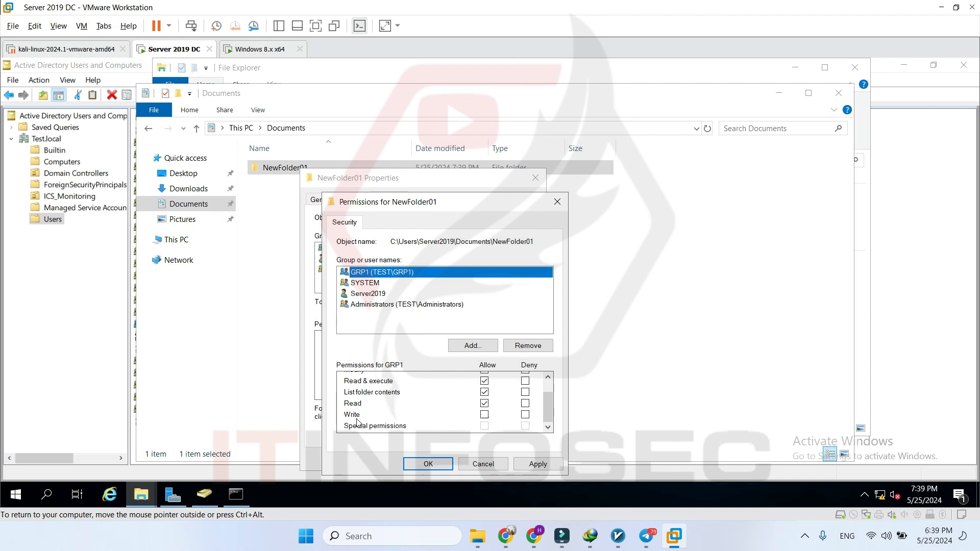
pyautogui.click(525, 415)
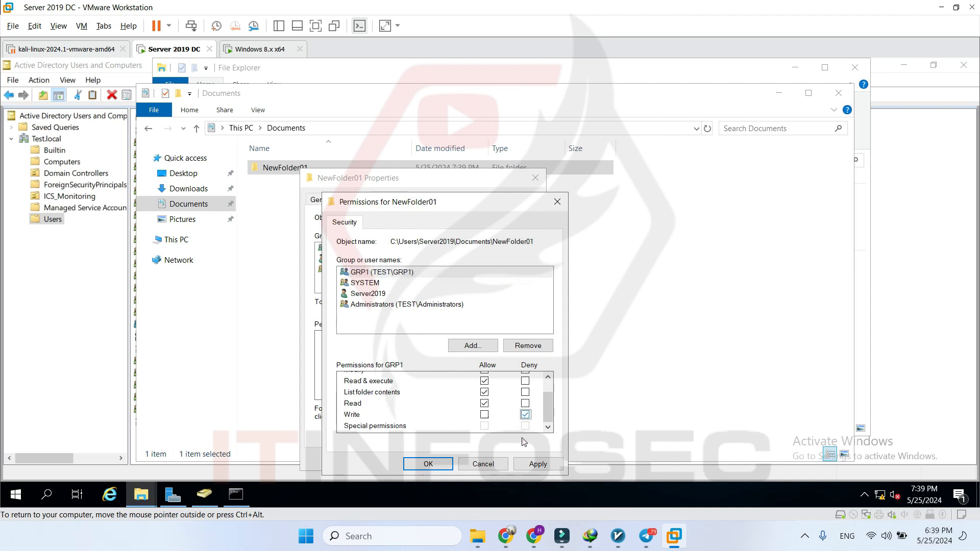
pyautogui.click(545, 464)
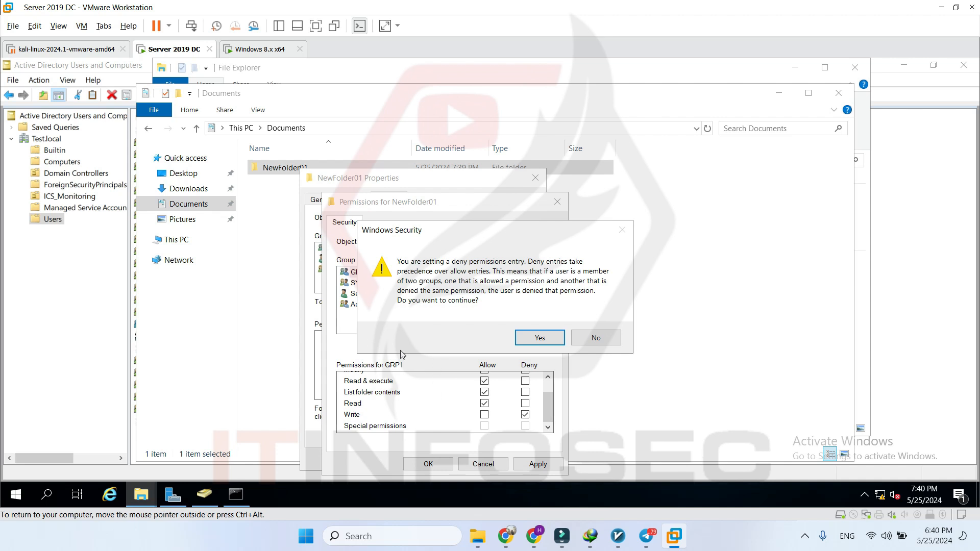
pyautogui.moveTo(458, 233); pyautogui.dragTo(601, 218)
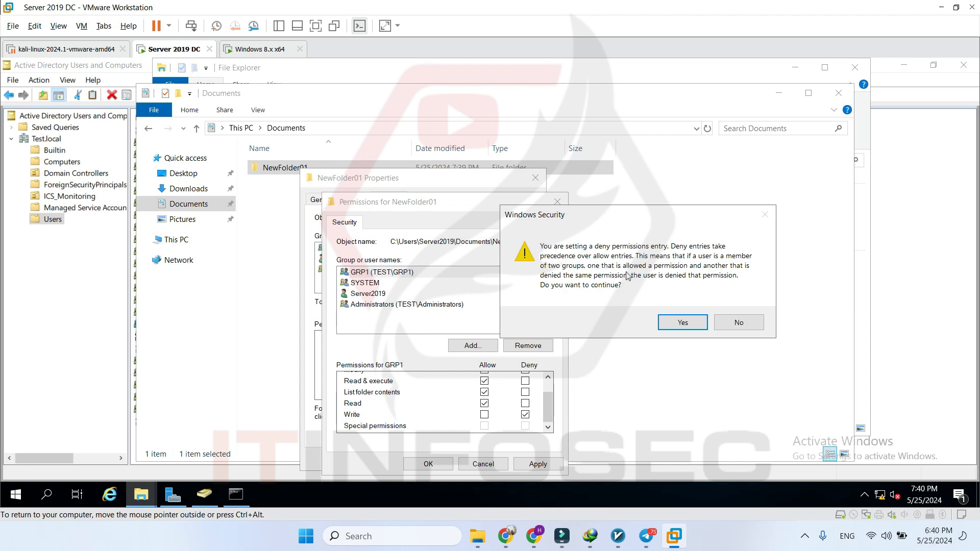
pyautogui.click(684, 326)
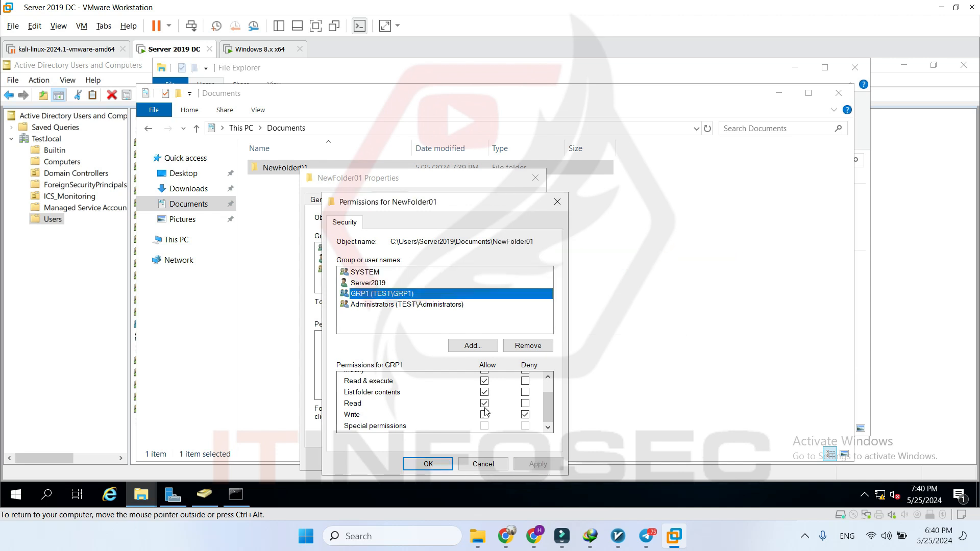
pyautogui.click(428, 464)
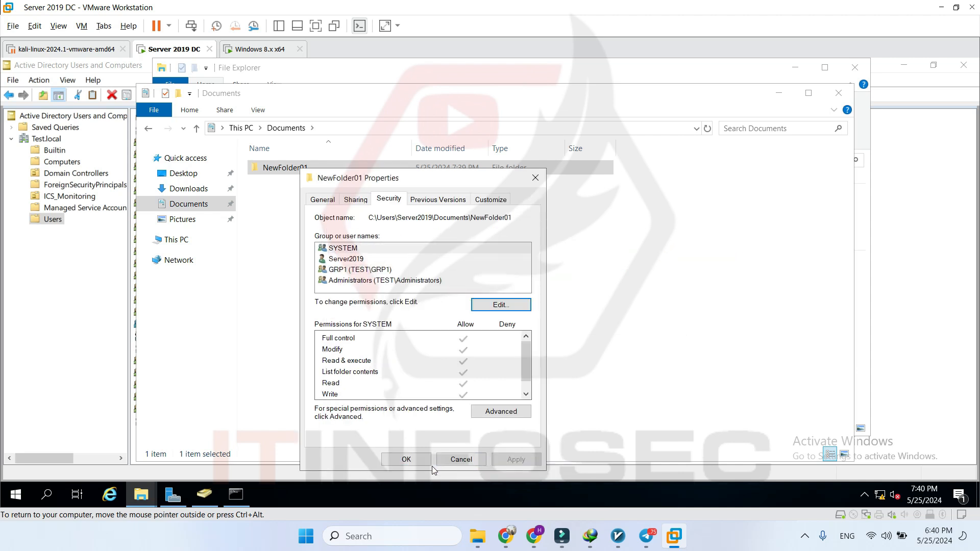
pyautogui.click(414, 463)
pyautogui.click(328, 293)
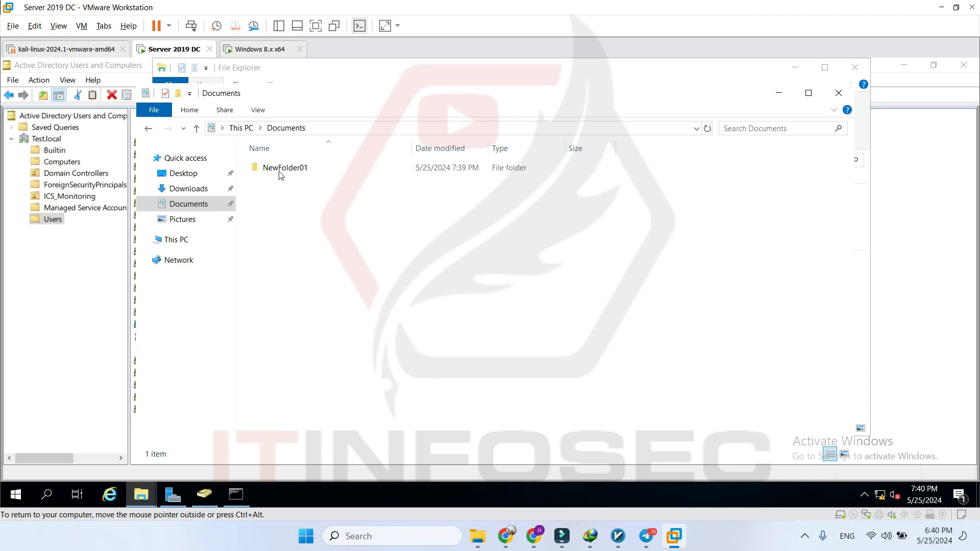
pyautogui.click(25, 243)
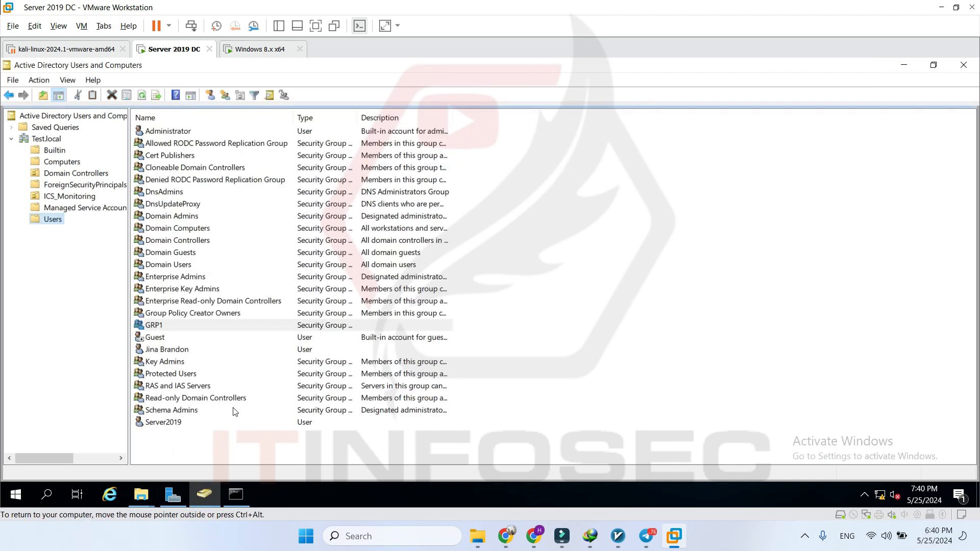
pyautogui.click(173, 424)
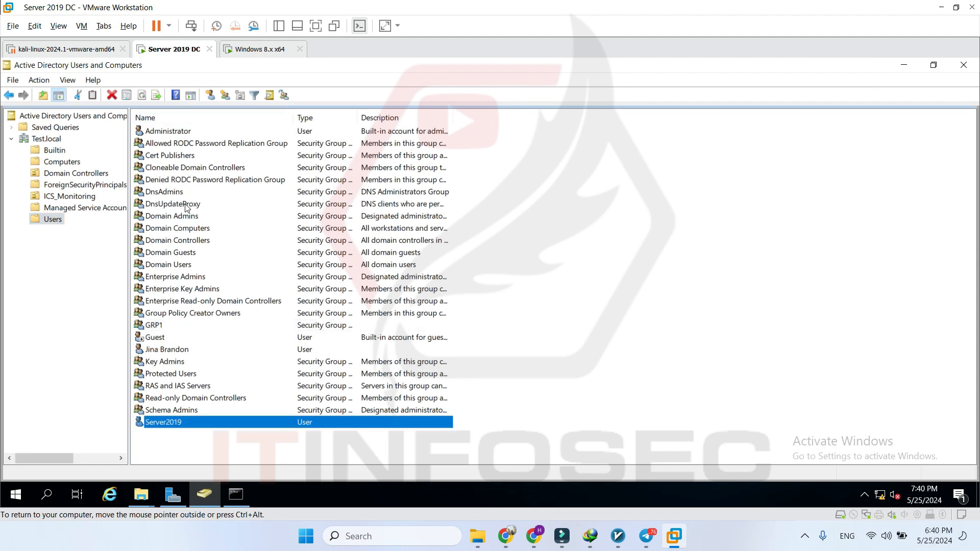
pyautogui.click(141, 494)
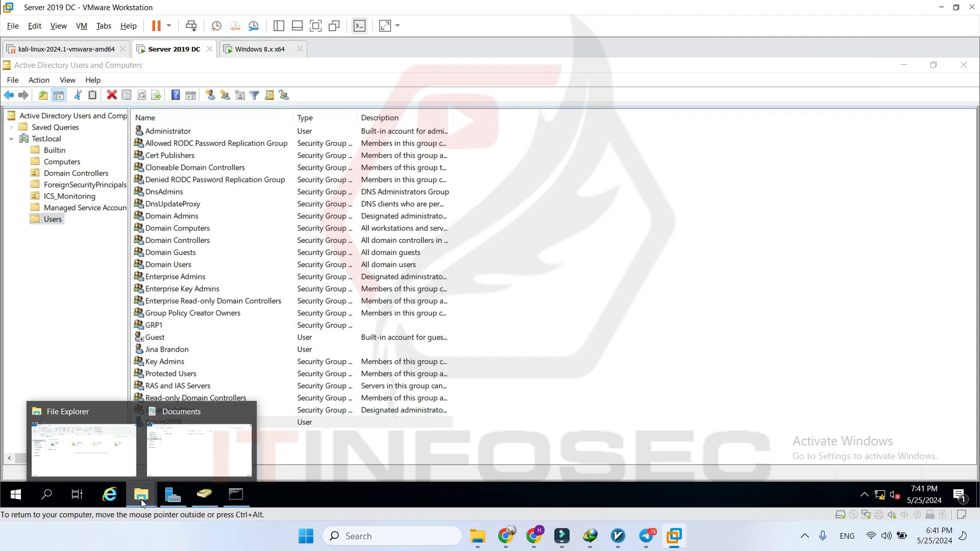
pyautogui.click(200, 445)
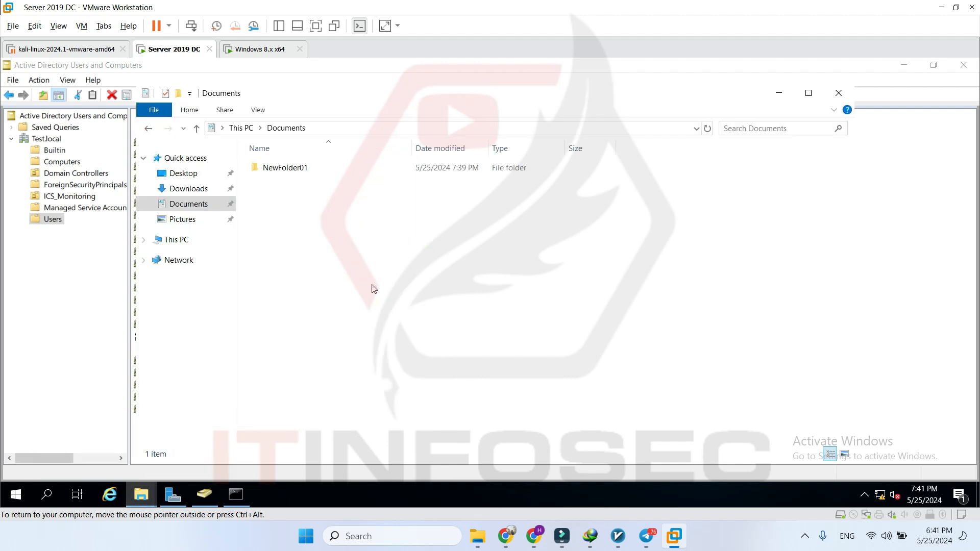
pyautogui.rightClick(298, 175)
# - Share NewFolder01 via Advanced Sharing with Everyone allowed Full Control
pyautogui.click(378, 390)
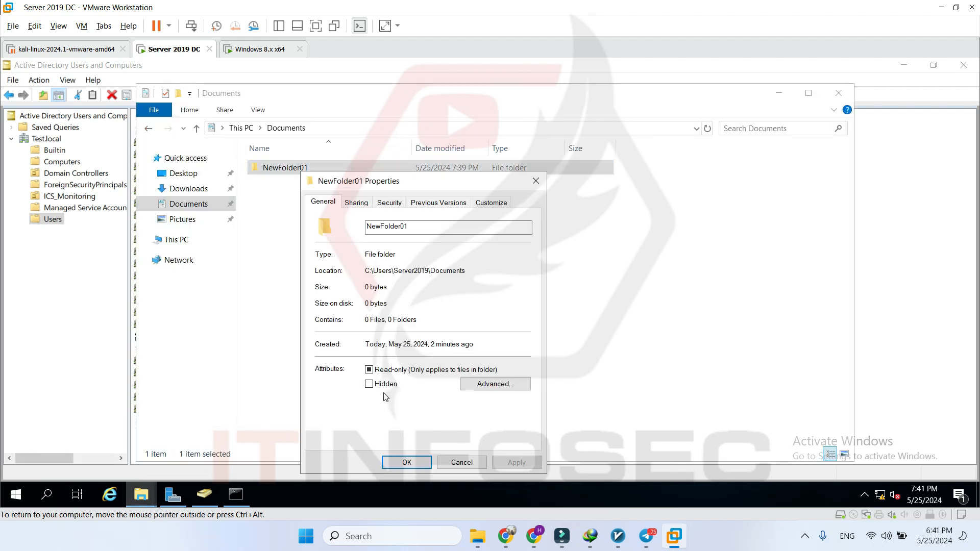
pyautogui.click(357, 206)
pyautogui.click(363, 352)
pyautogui.click(337, 225)
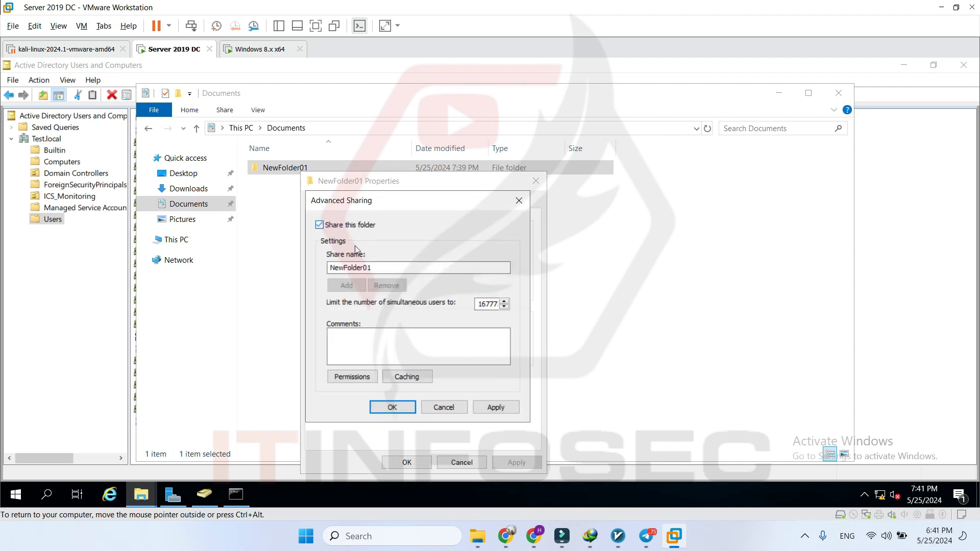
pyautogui.click(366, 376)
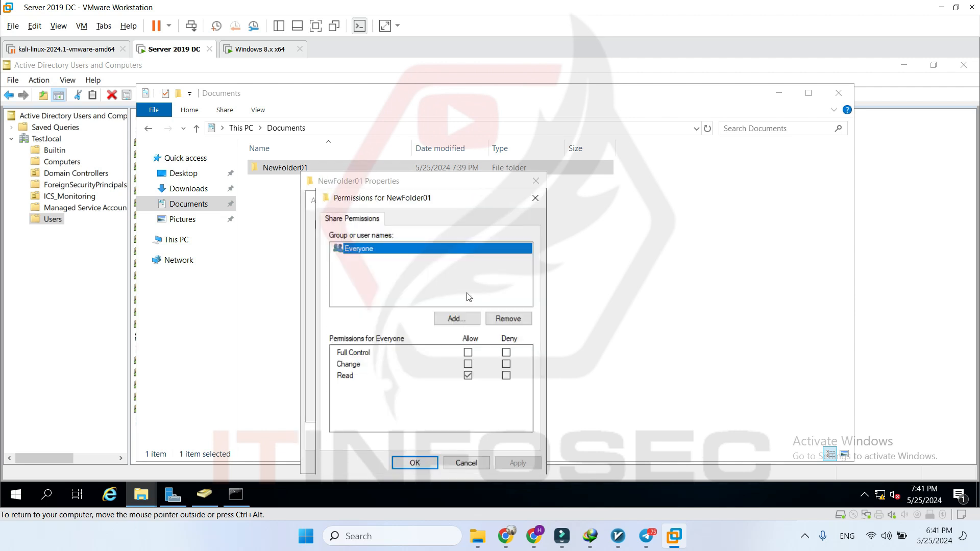
pyautogui.click(468, 353)
pyautogui.click(414, 463)
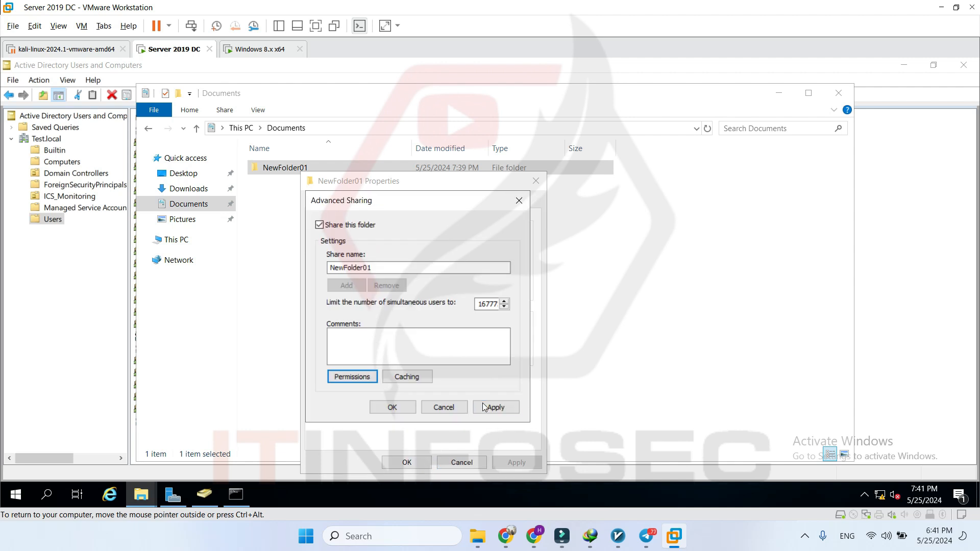
pyautogui.click(397, 409)
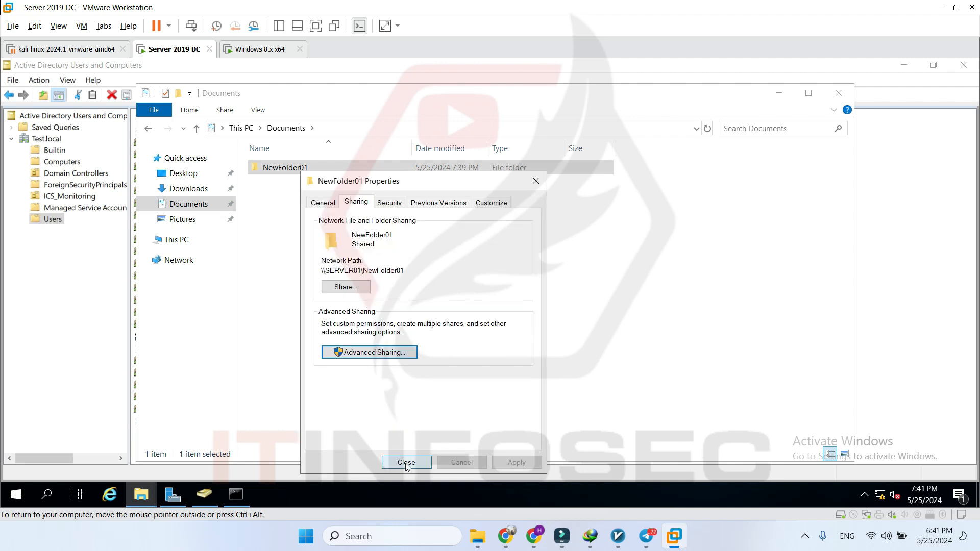
pyautogui.click(407, 463)
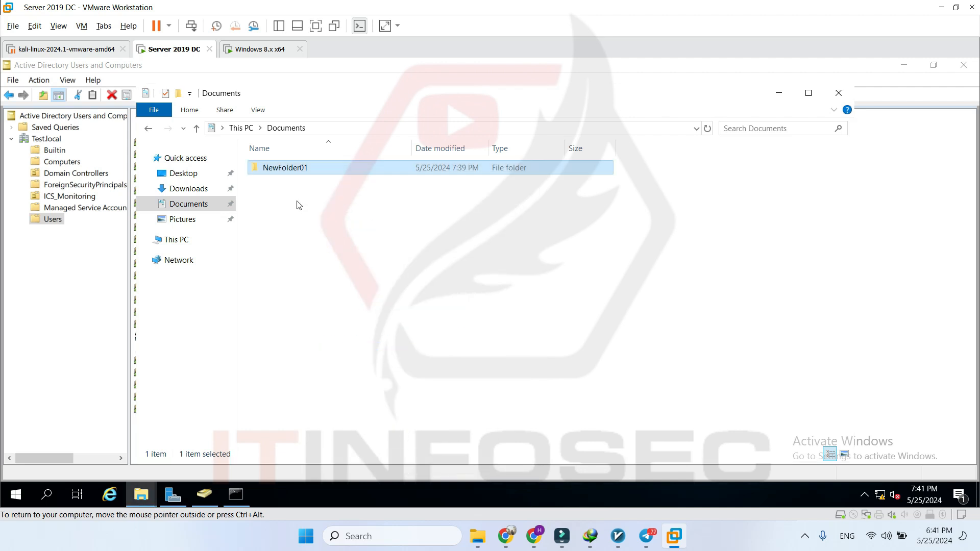
# - Review Server2019's security permissions on NewFolder01 in its reopened Properties
pyautogui.rightClick(297, 169)
pyautogui.click(388, 386)
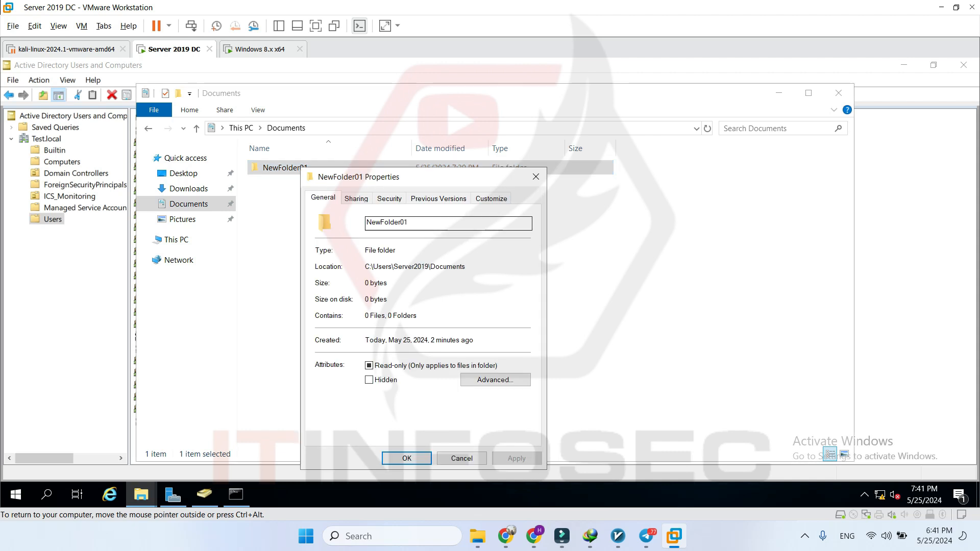
pyautogui.click(395, 200)
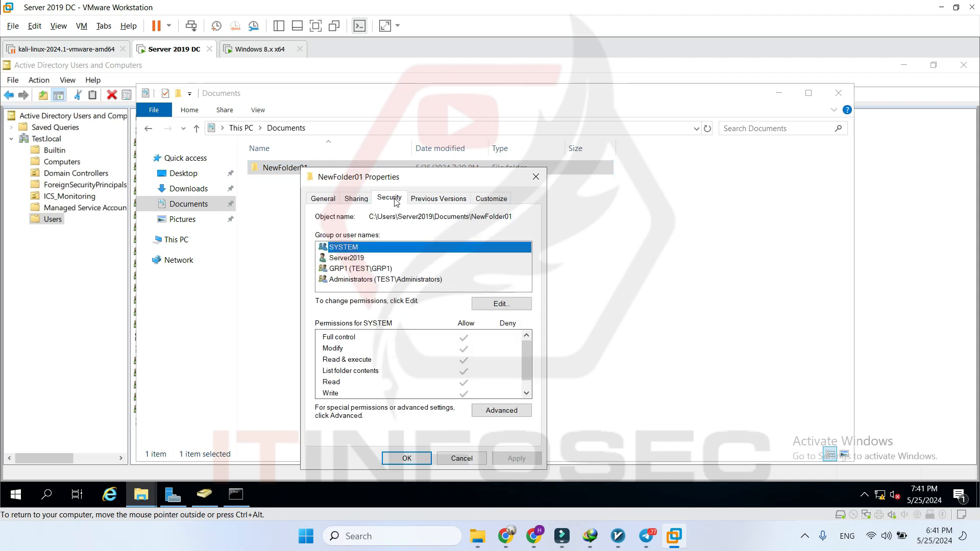
pyautogui.click(360, 259)
pyautogui.scroll(-1, 429, 370)
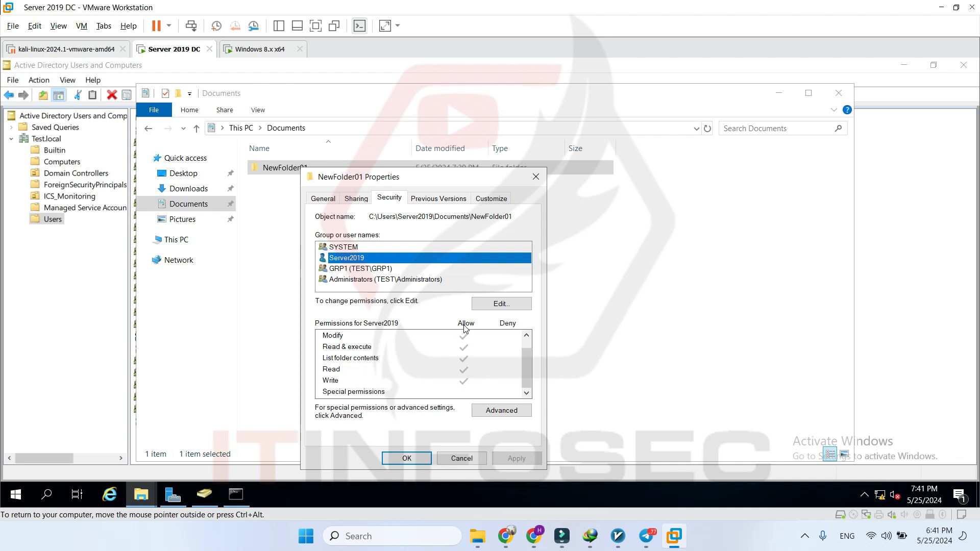
pyautogui.scroll(1, 475, 365)
pyautogui.scroll(-1, 478, 358)
pyautogui.scroll(1, 481, 351)
pyautogui.scroll(-1, 482, 347)
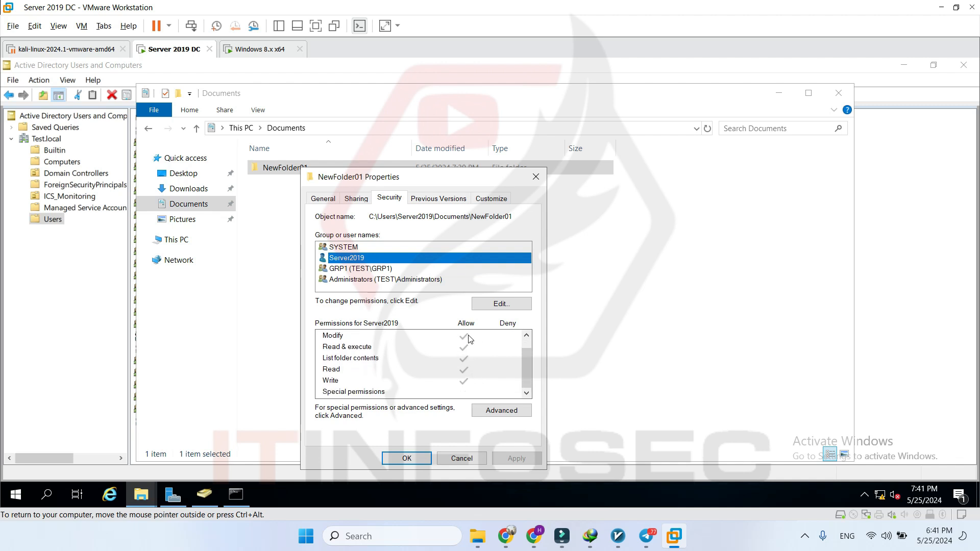
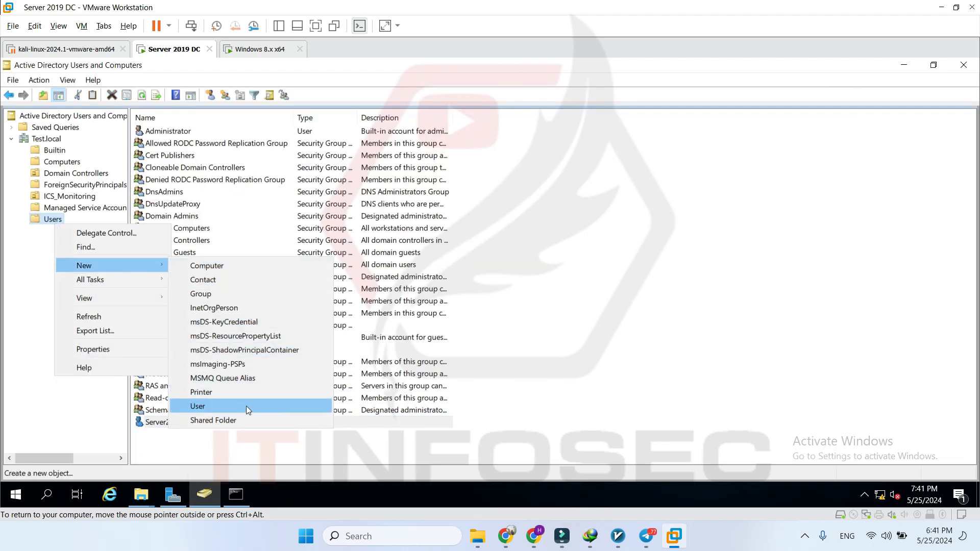
# - Create domain user User1 in the Users container with a password that never expires
pyautogui.click(246, 406)
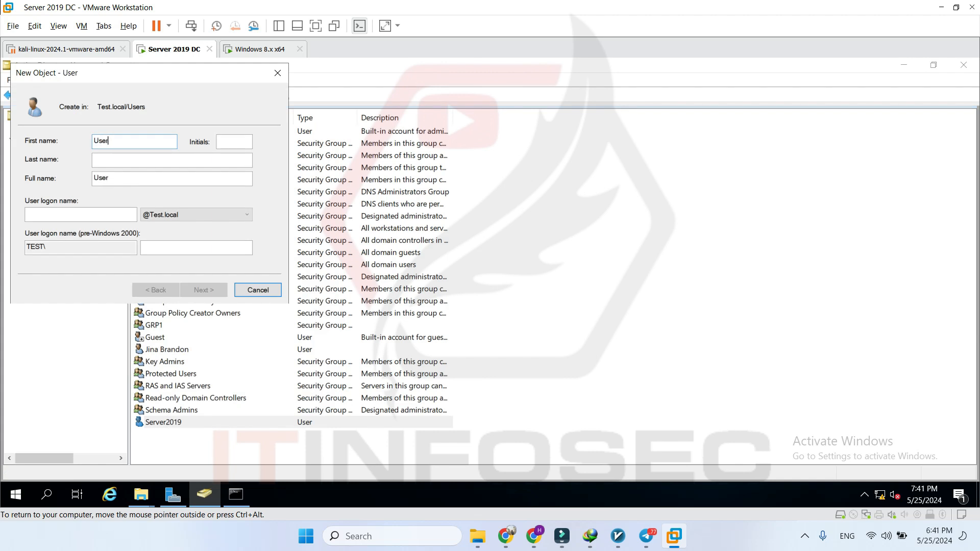
pyautogui.click(80, 215)
pyautogui.write('User1')
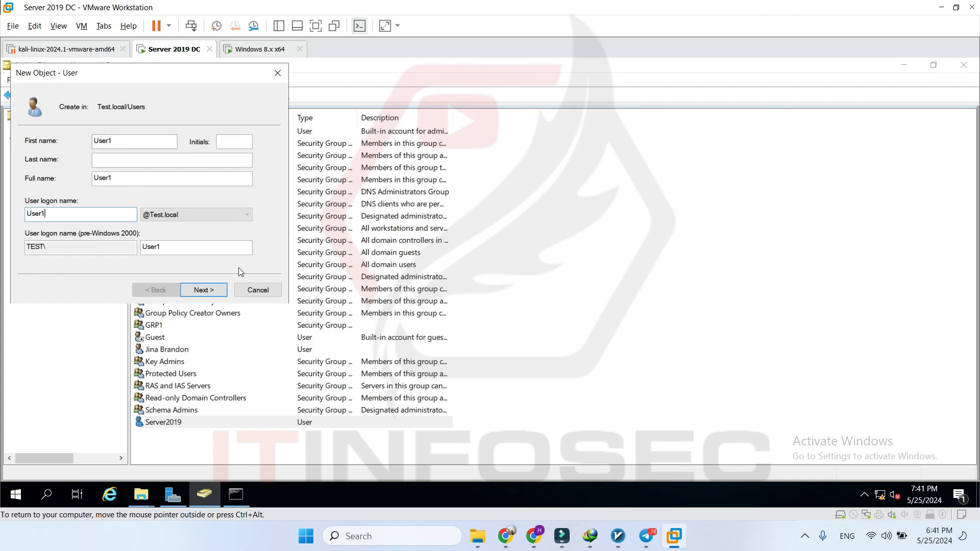
pyautogui.click(210, 295)
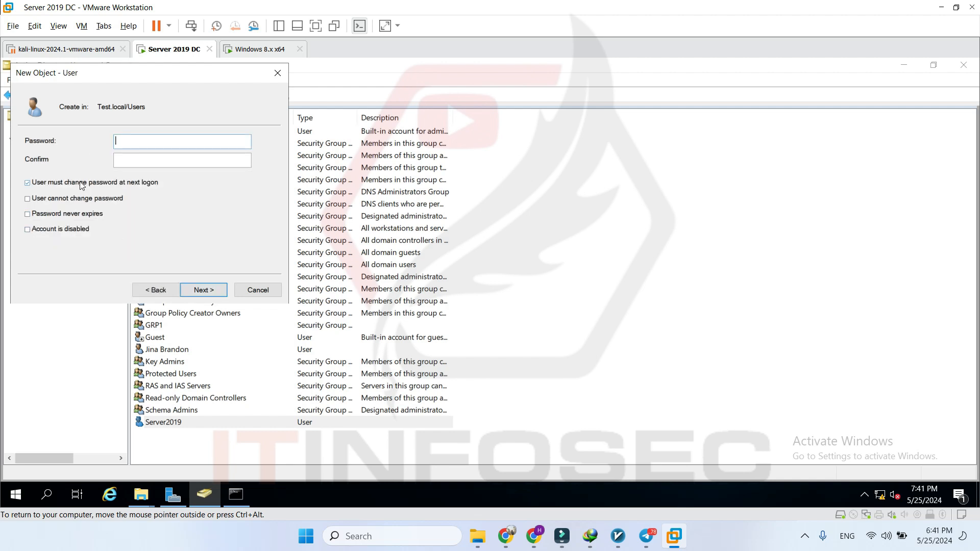
pyautogui.click(87, 216)
pyautogui.write('3')
pyautogui.press('Tab')
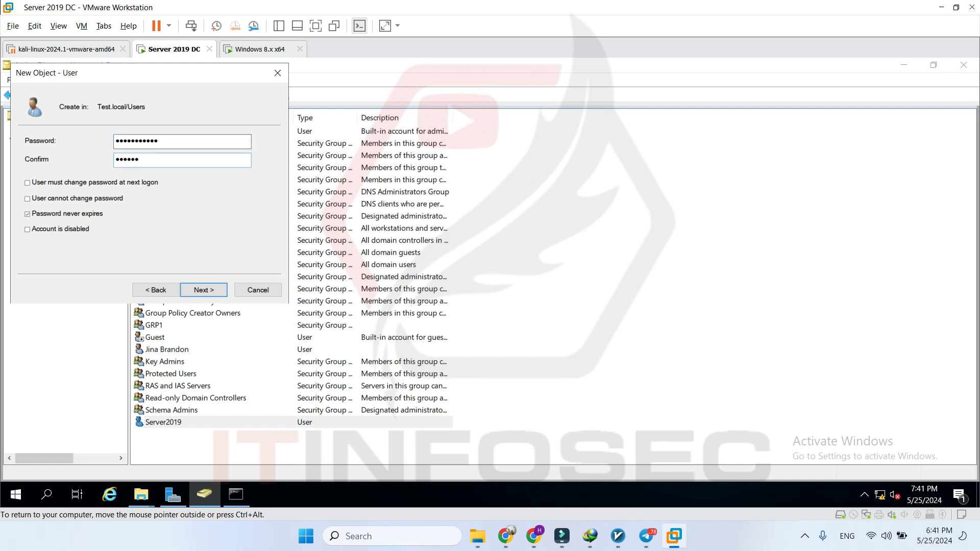
pyautogui.press('Return')
pyautogui.press('Return')
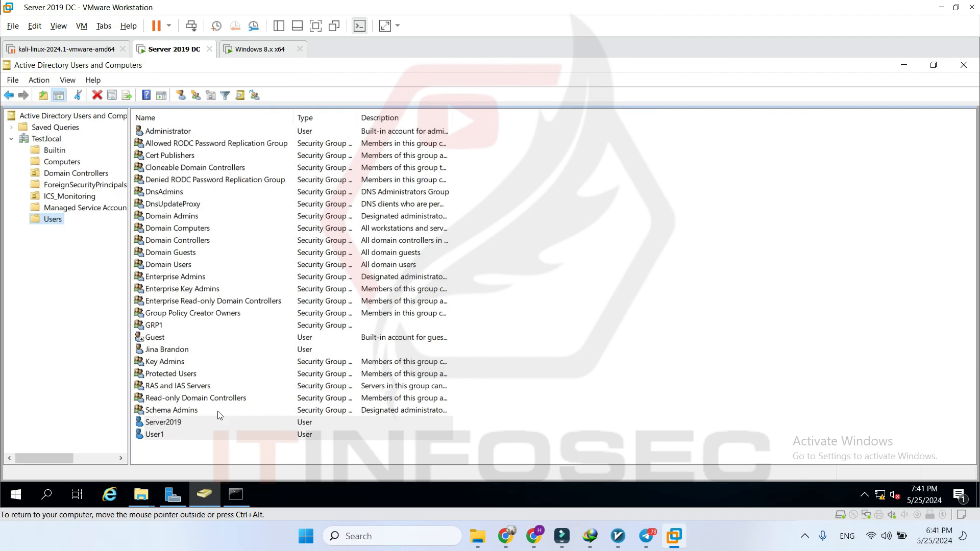
pyautogui.click(172, 434)
# - Add User1 to GRP1 from the Member Of tab of User1's properties
pyautogui.rightClick(174, 435)
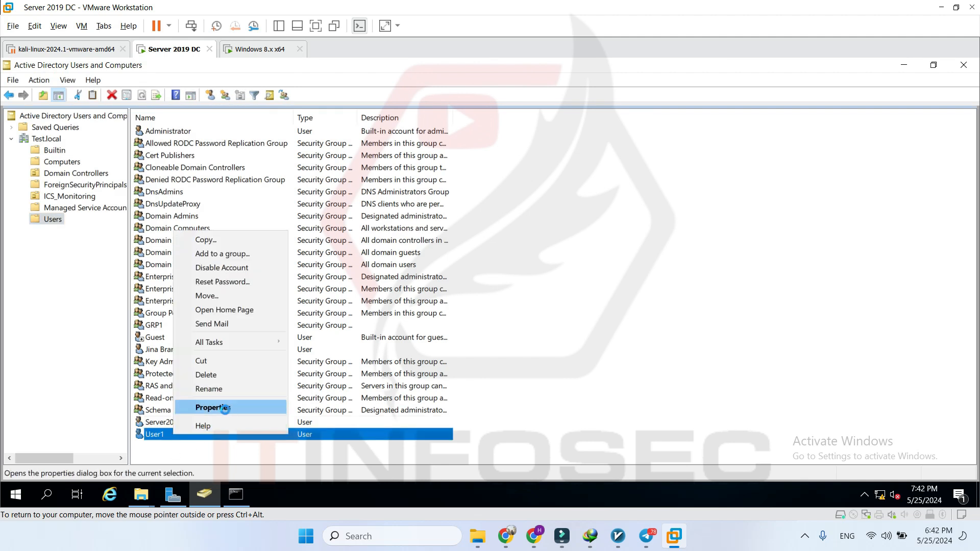
pyautogui.click(212, 407)
pyautogui.click(403, 133)
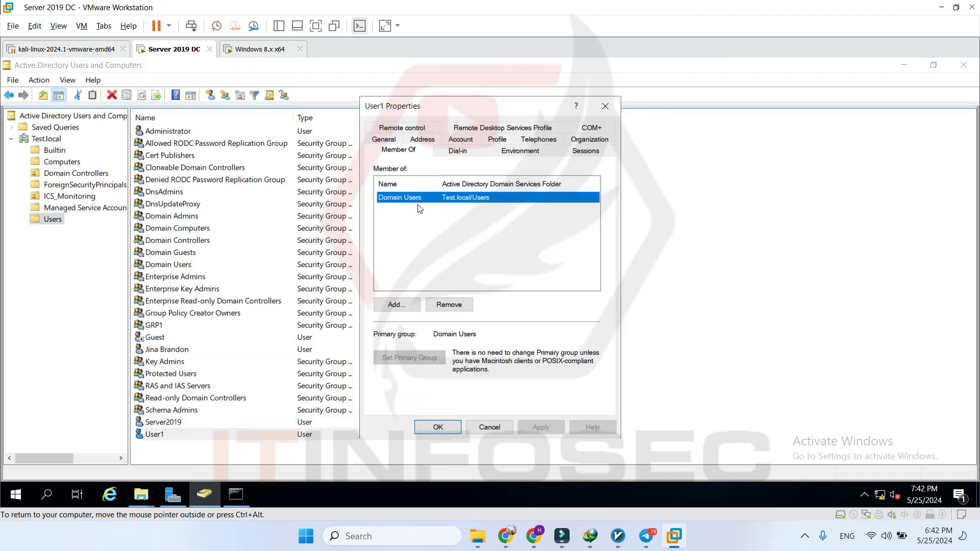
pyautogui.click(395, 304)
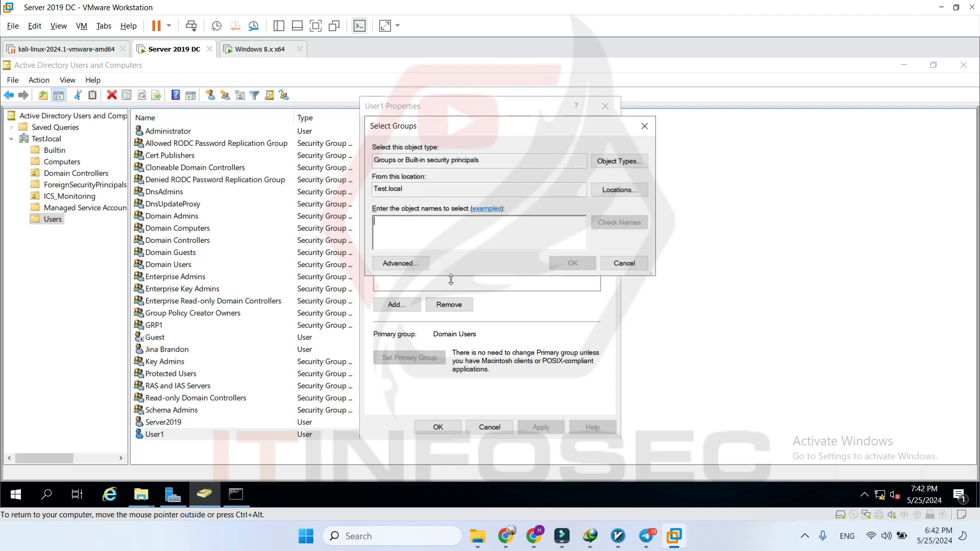
pyautogui.click(400, 263)
pyautogui.click(667, 240)
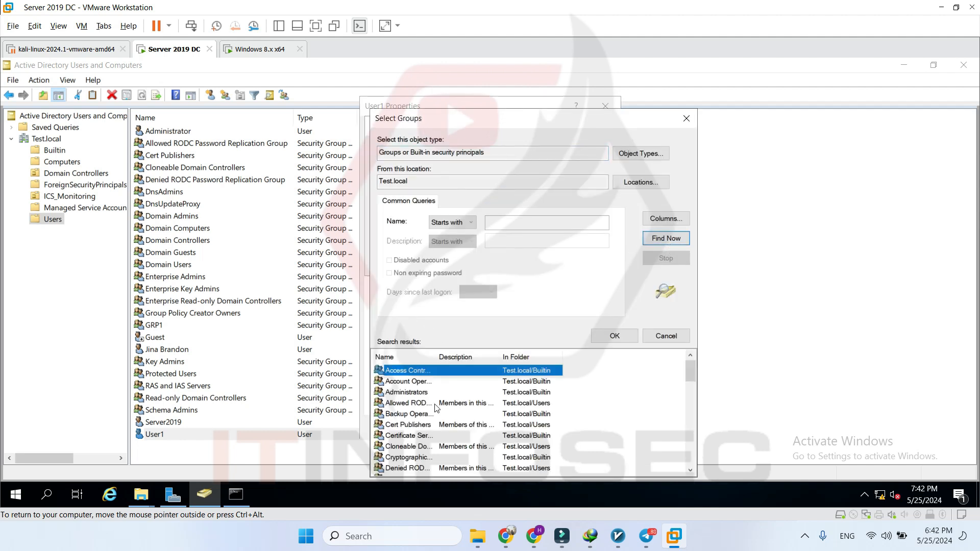
pyautogui.scroll(-7, 435, 406)
pyautogui.click(403, 382)
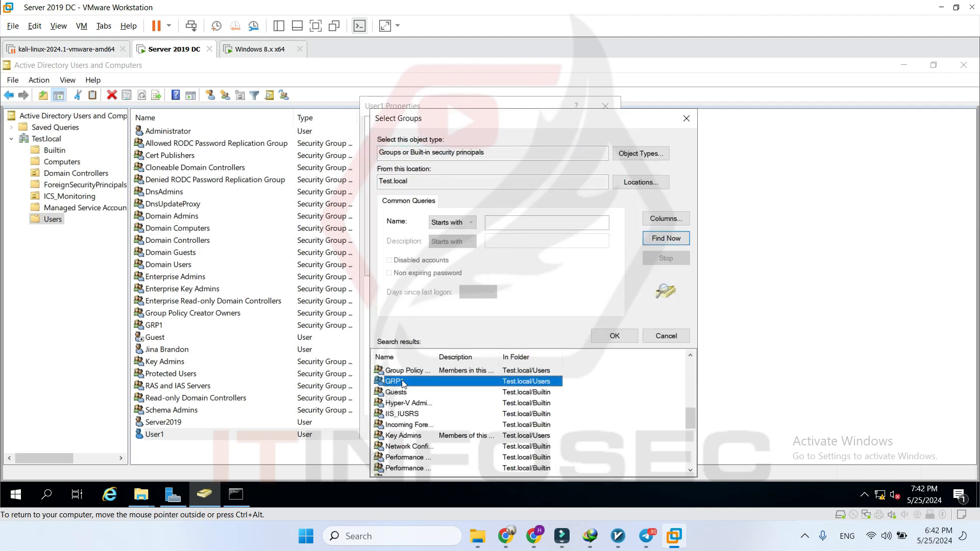
pyautogui.doubleClick(403, 381)
pyautogui.click(565, 266)
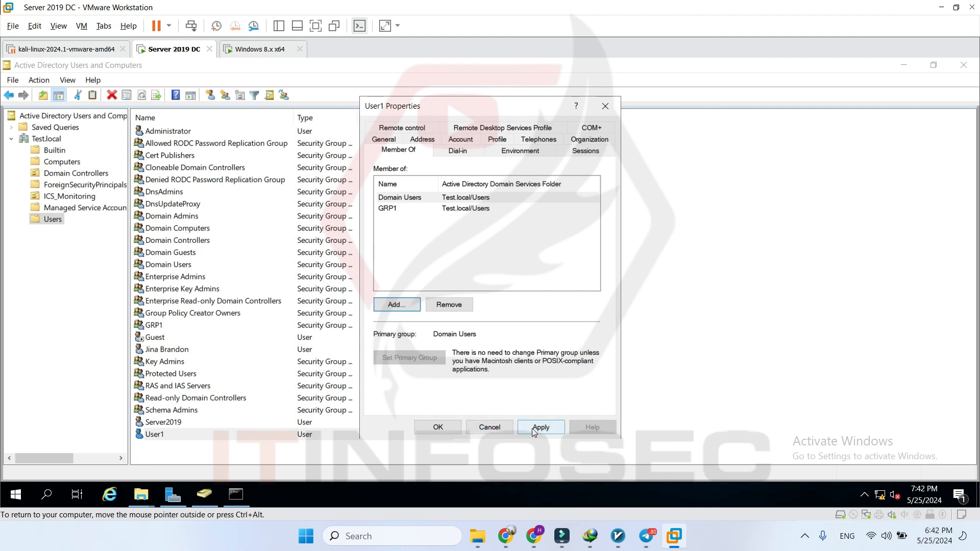
pyautogui.click(532, 429)
pyautogui.click(439, 425)
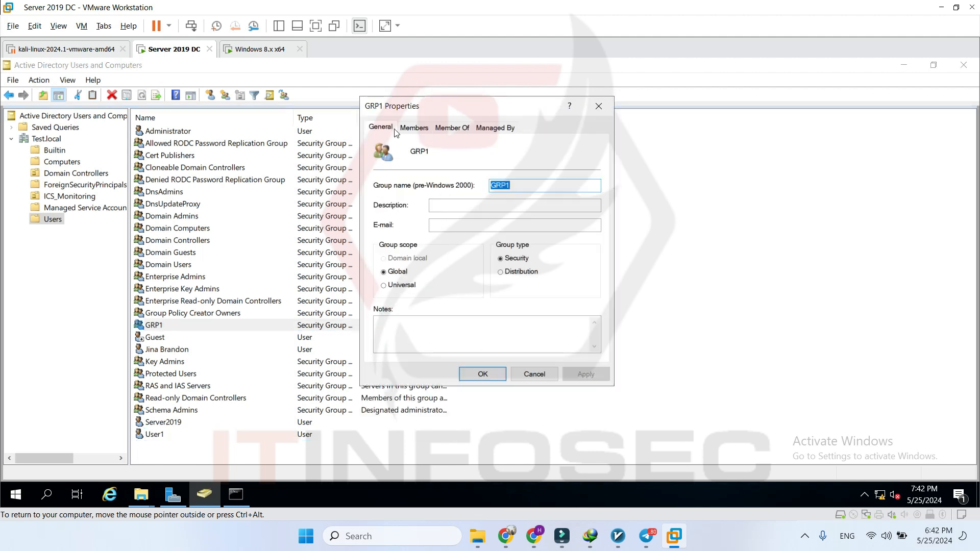
# - Confirm User1 appears in GRP1's Members list
pyautogui.click(407, 131)
pyautogui.click(416, 189)
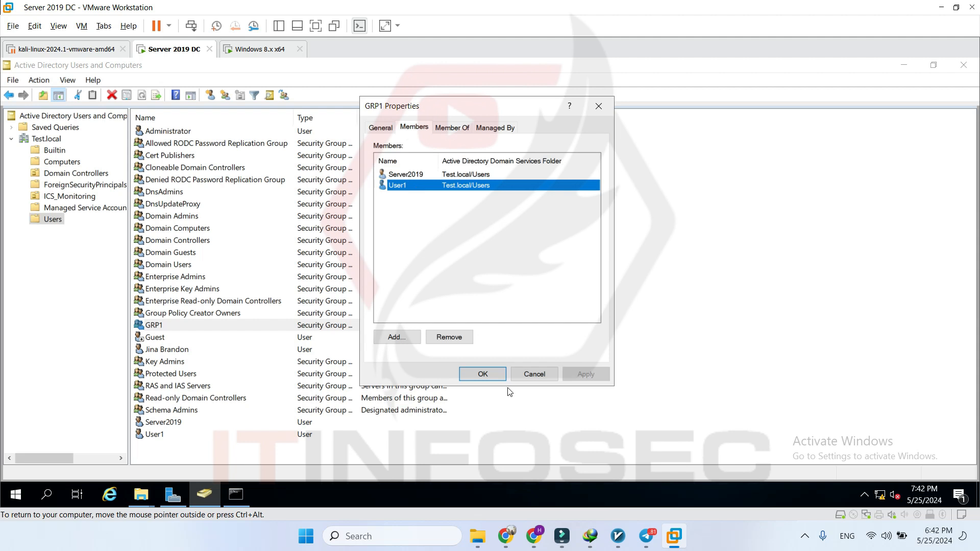
pyautogui.click(533, 377)
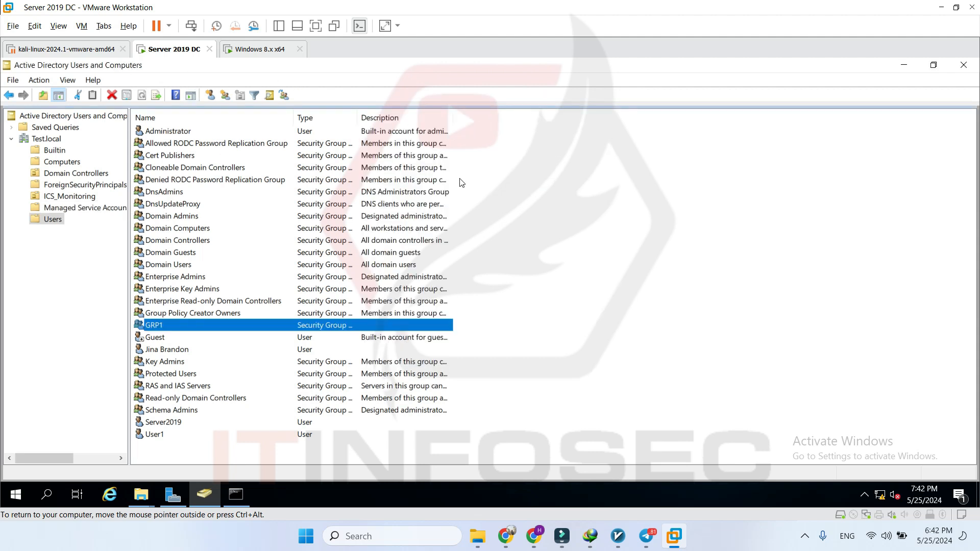
pyautogui.click(141, 494)
# - Check NewFolder01's Security tab shows GRP1 allowed read but denied write, then switch to Windows 8
pyautogui.click(186, 455)
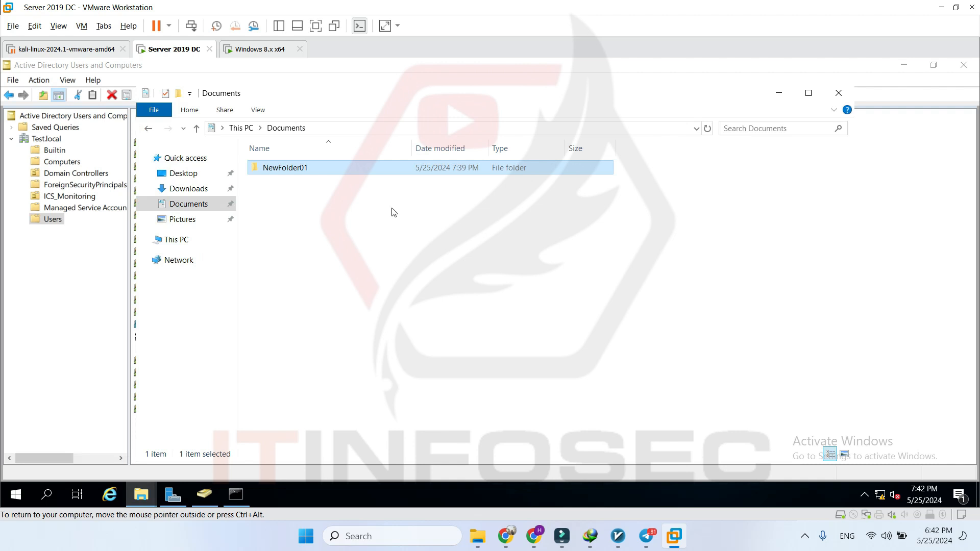
pyautogui.rightClick(292, 164)
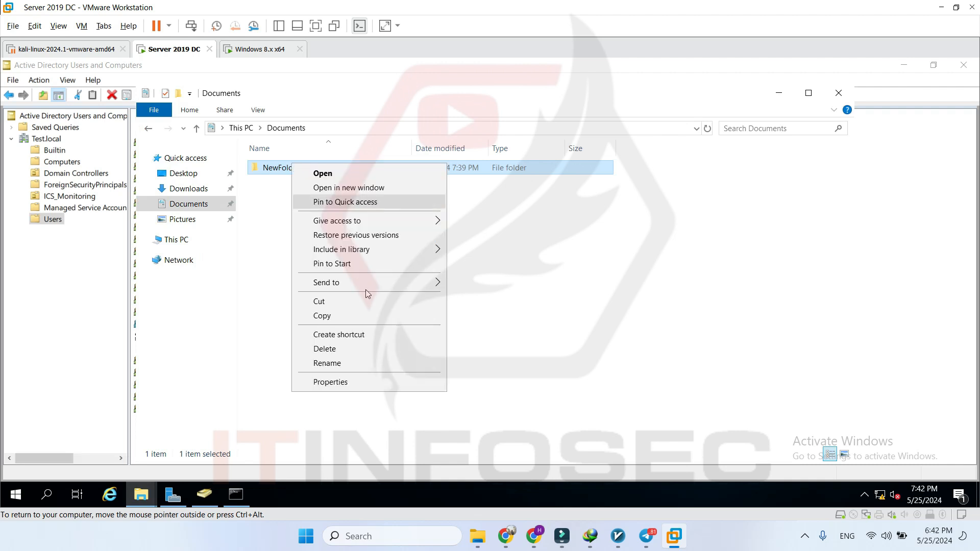
pyautogui.click(383, 383)
pyautogui.moveTo(424, 175); pyautogui.dragTo(508, 166)
pyautogui.click(468, 184)
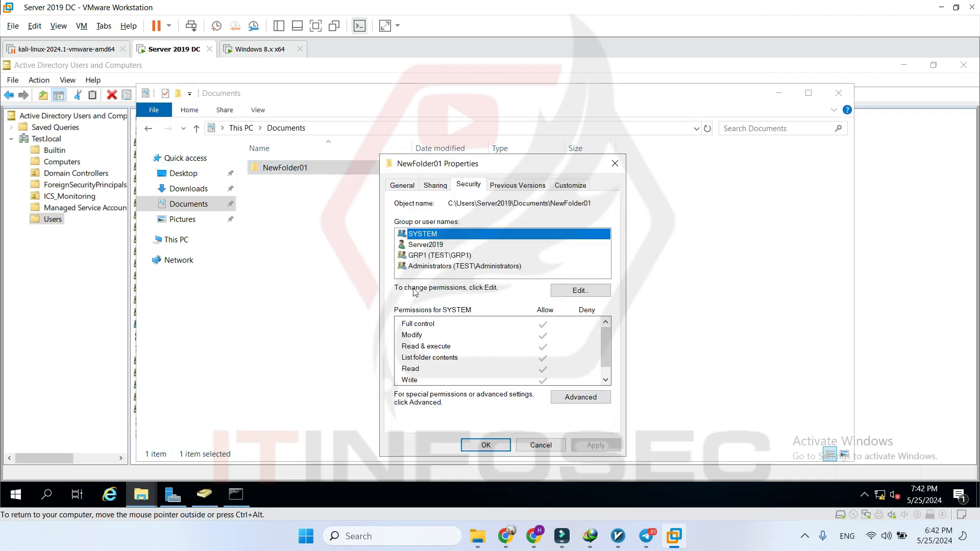
pyautogui.click(429, 258)
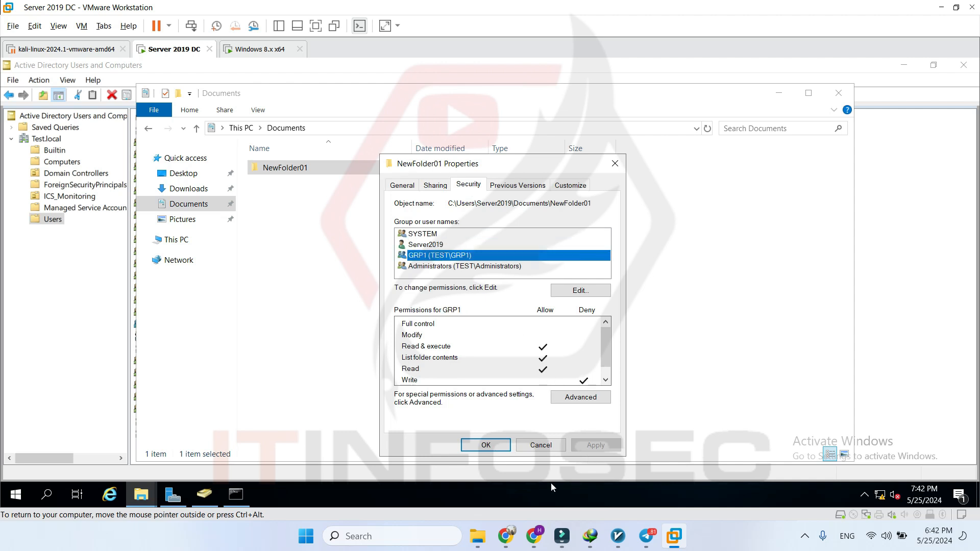
pyautogui.click(545, 447)
pyautogui.click(241, 54)
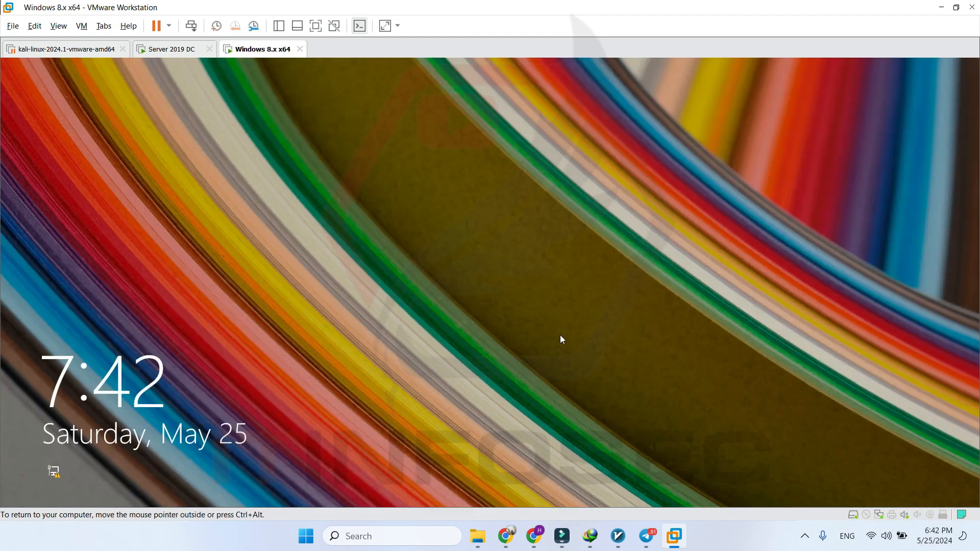
# - Sign in to the Windows 8 client as a different user, user1, with its password
pyautogui.click(560, 337)
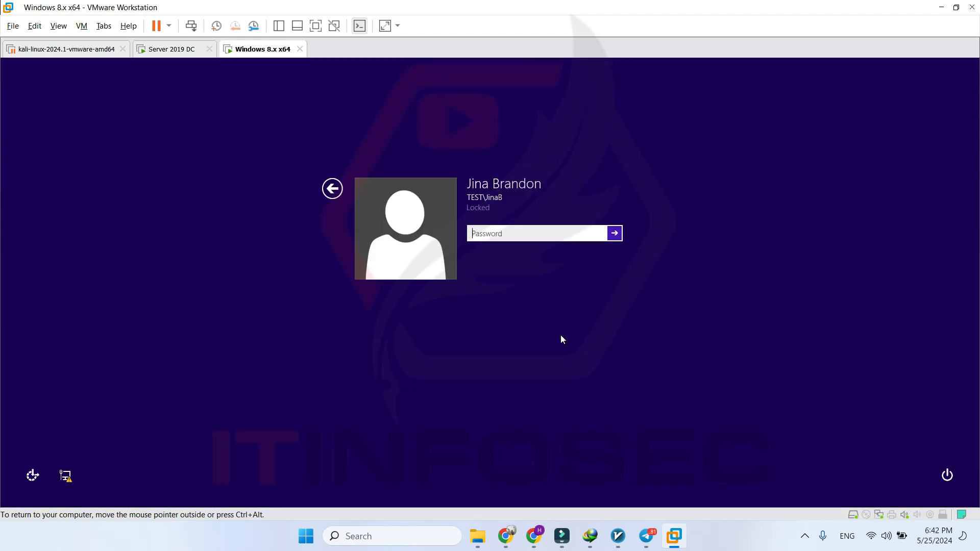
pyautogui.write('*****')
pyautogui.press('Return')
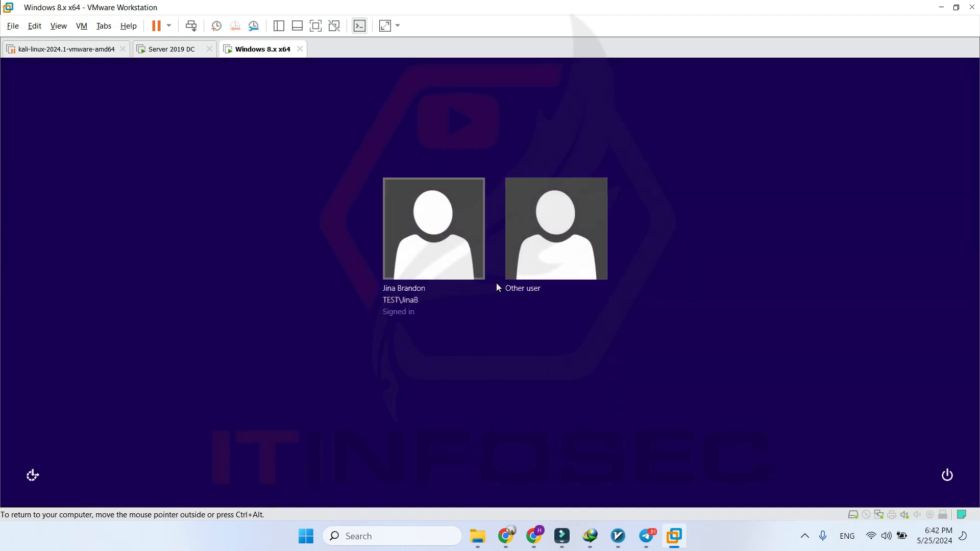
pyautogui.click(517, 252)
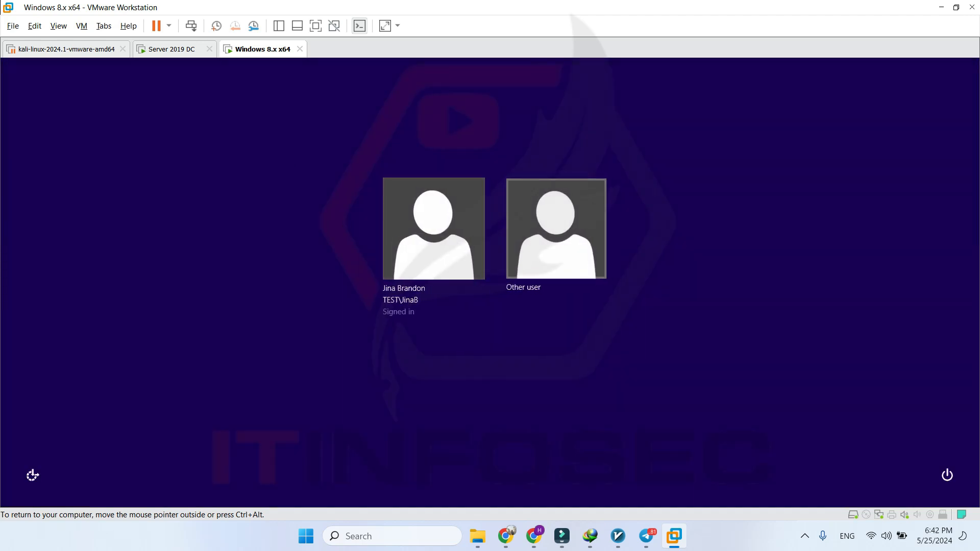
pyautogui.write('u')
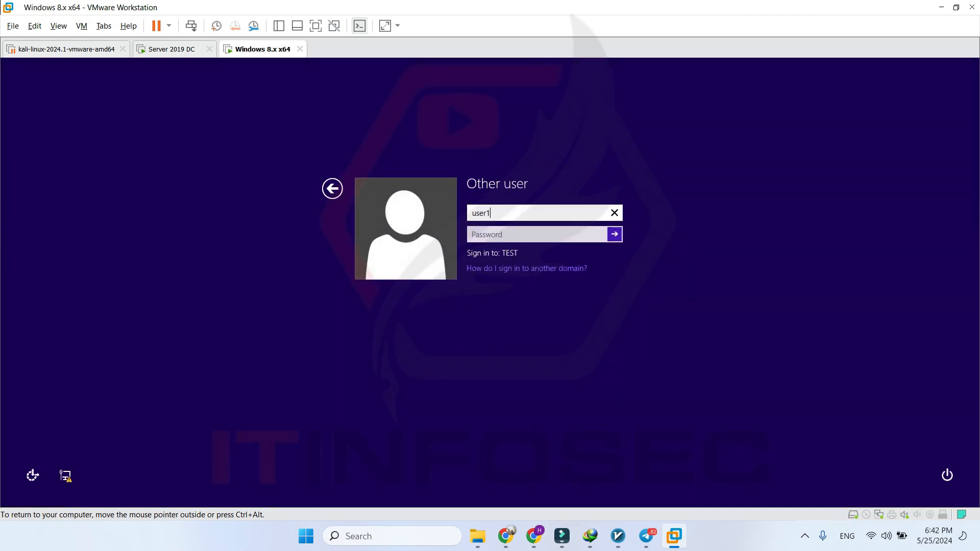
pyautogui.write('ser1')
pyautogui.press('Tab')
pyautogui.write('Pa')
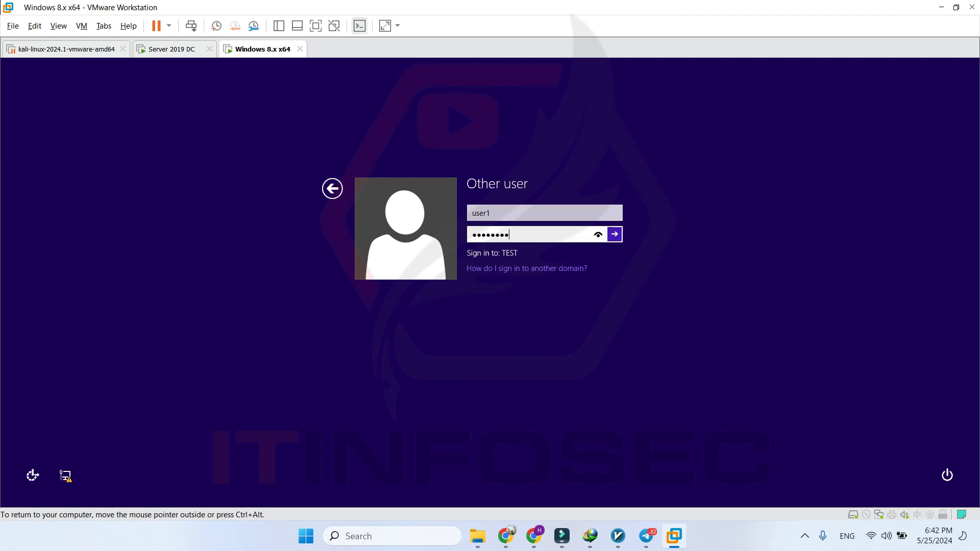
pyautogui.press('Return')
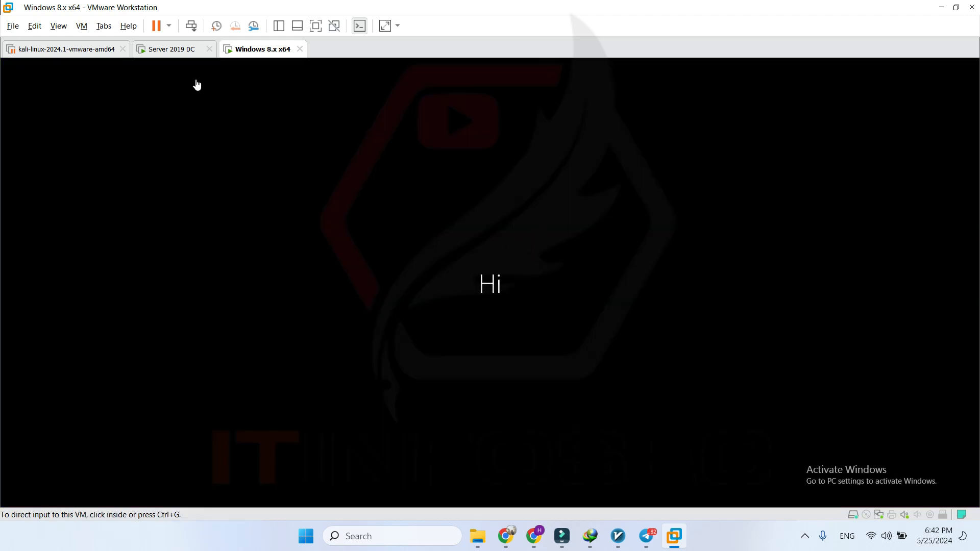
pyautogui.click(175, 50)
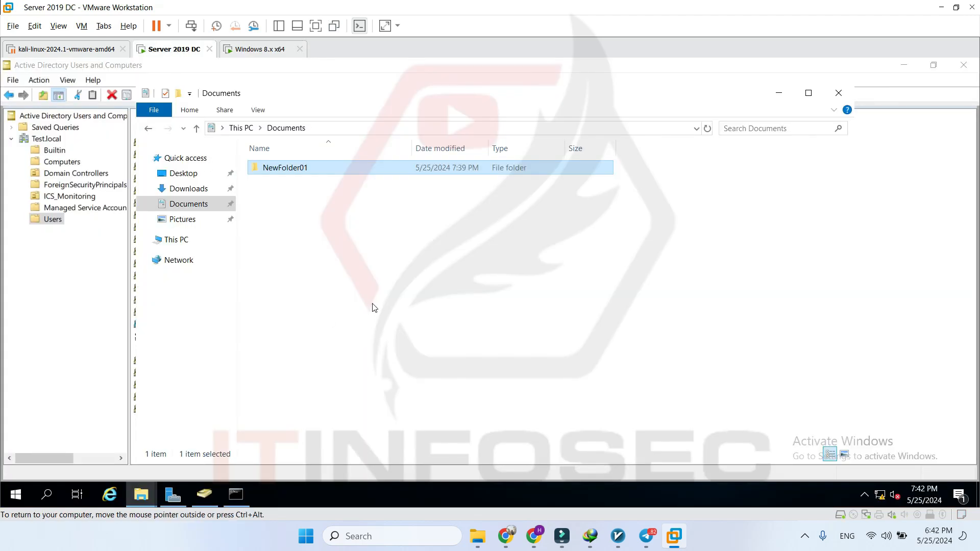
# - Run ipconfig on the domain controller to confirm its IPv4 address is 10.0.0.1
pyautogui.click(236, 495)
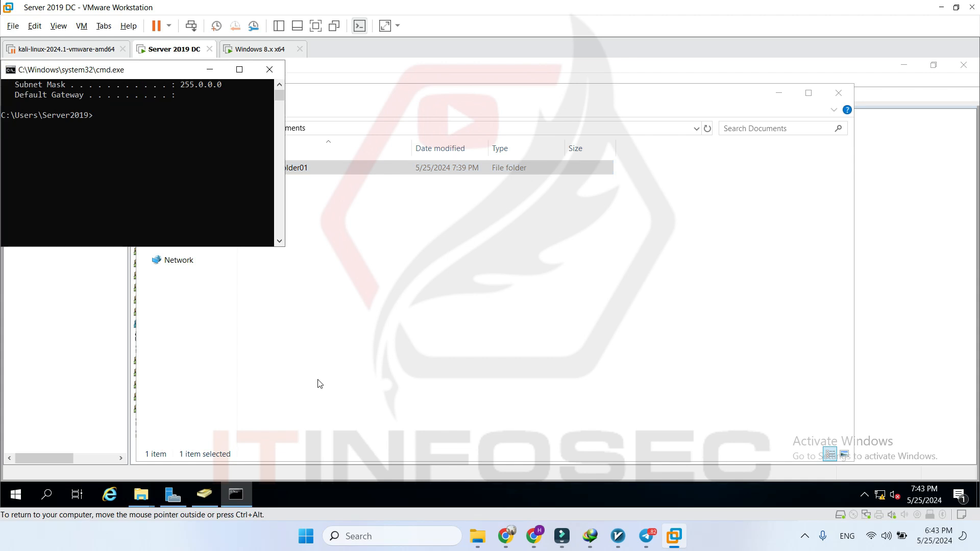
pyautogui.write('ipconfig')
pyautogui.press('Return')
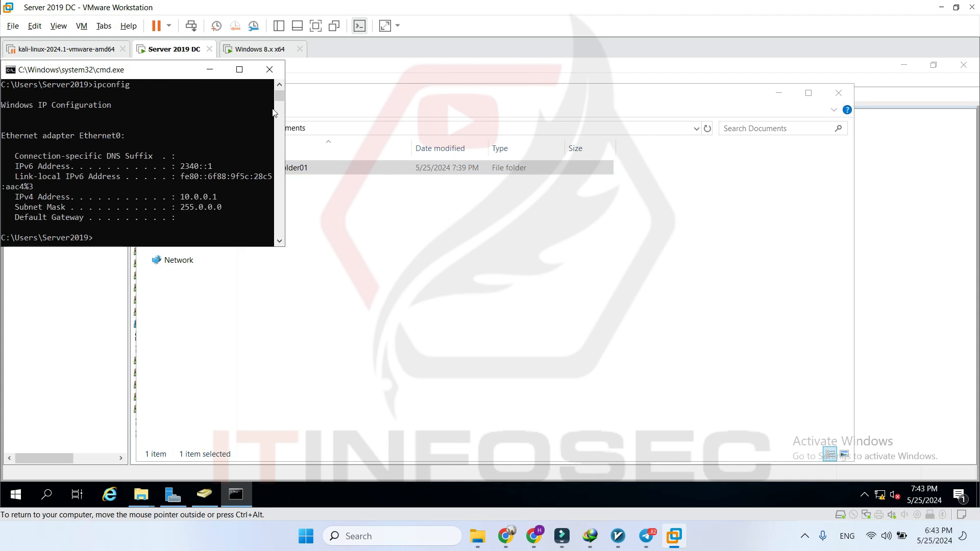
pyautogui.click(260, 49)
pyautogui.press('super+r')
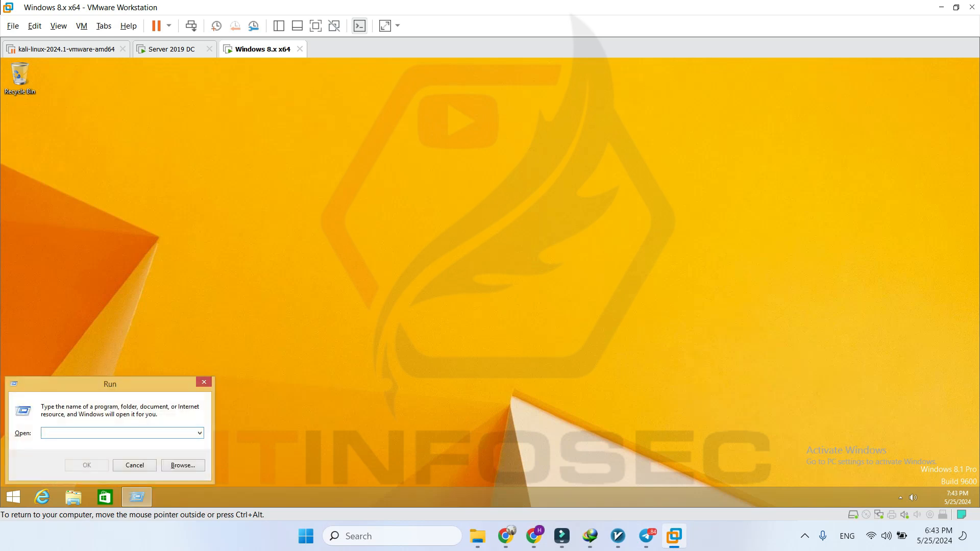
# - Open the NewFolder01 share at \\10.0.0.1 from the Windows 8 client
pyautogui.write('\\\\10.0.0.1')
pyautogui.press('Return')
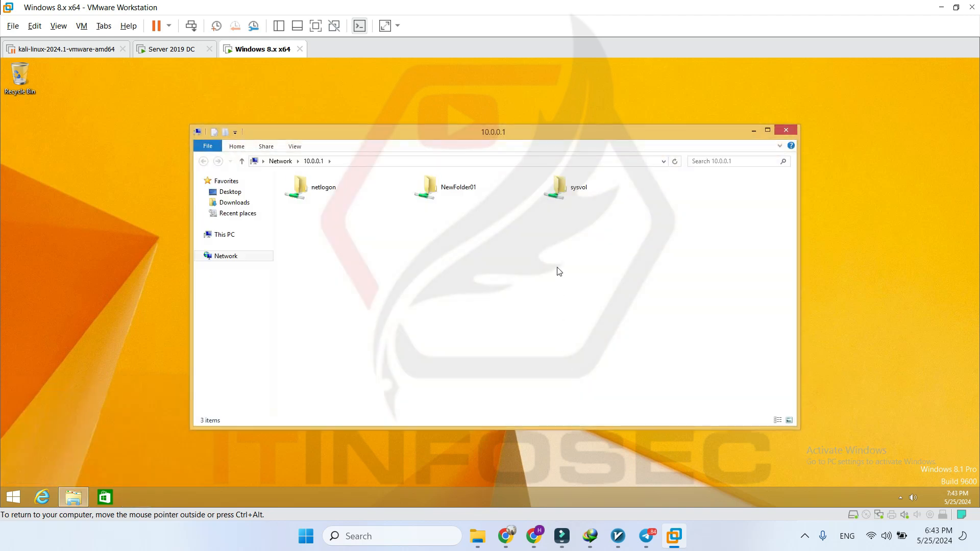
pyautogui.doubleClick(466, 192)
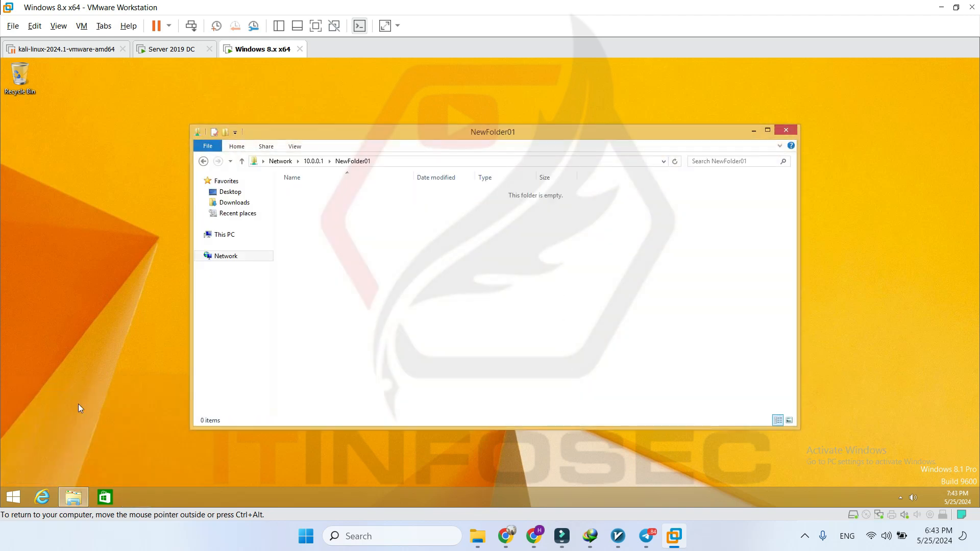
pyautogui.click(14, 497)
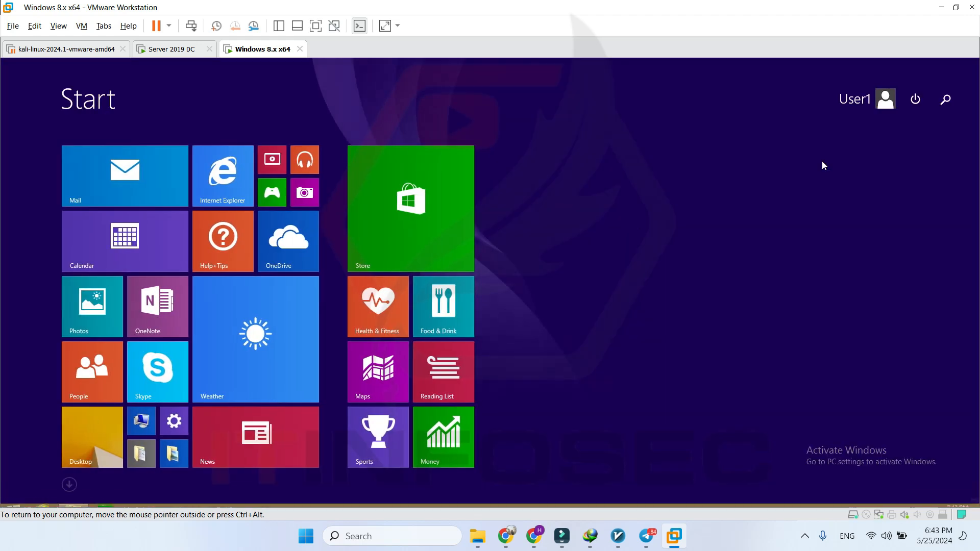
pyautogui.press('Escape')
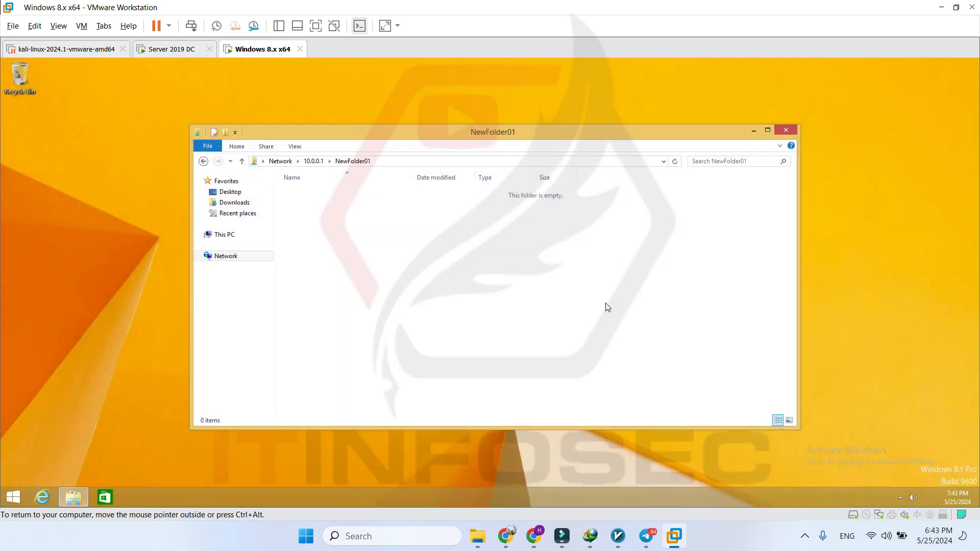
# - Try creating a new text document in the share and dismiss the access denied message
pyautogui.rightClick(366, 235)
pyautogui.moveTo(443, 329)
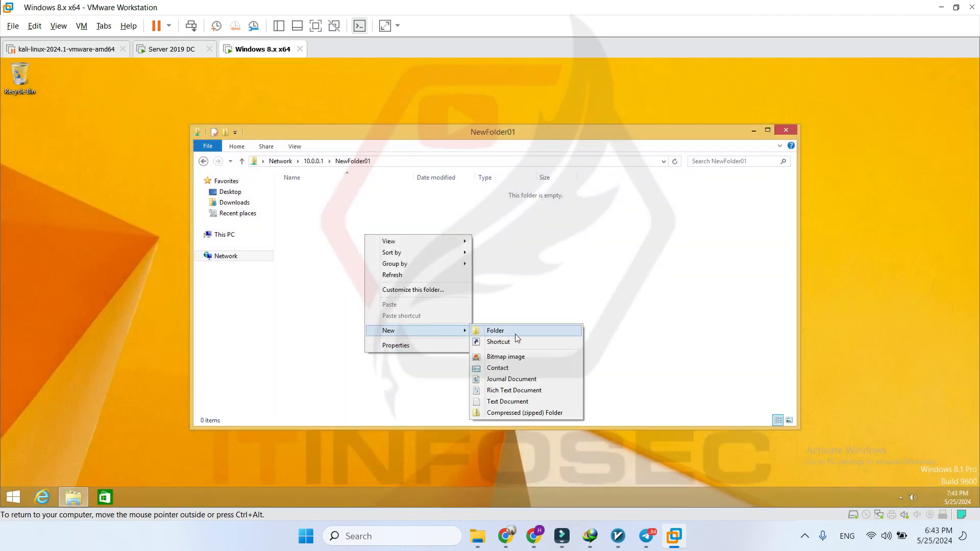
pyautogui.click(518, 401)
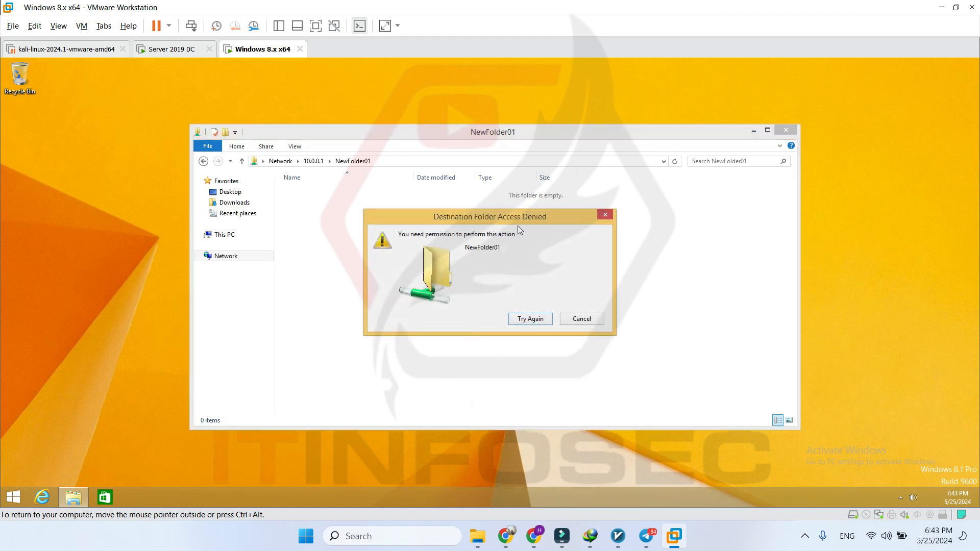
pyautogui.click(580, 326)
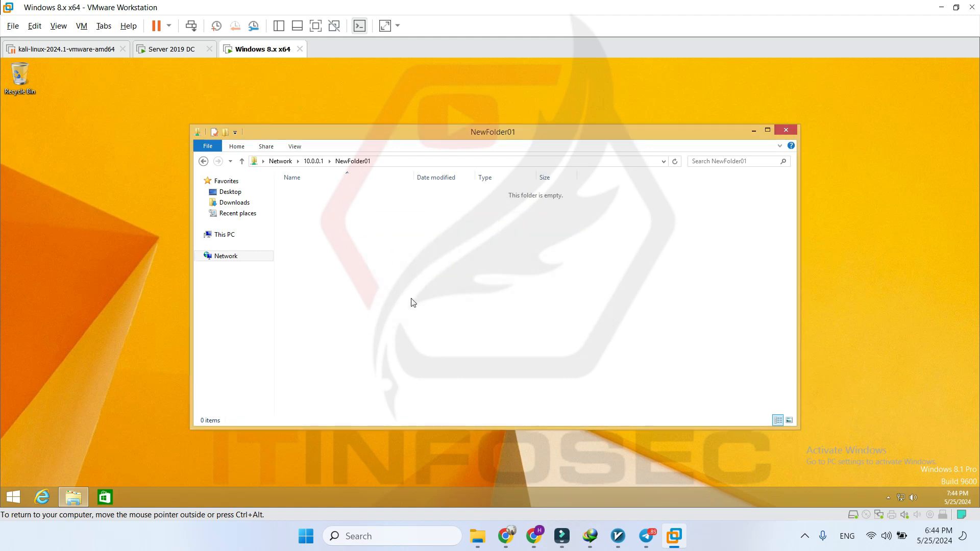
pyautogui.click(175, 52)
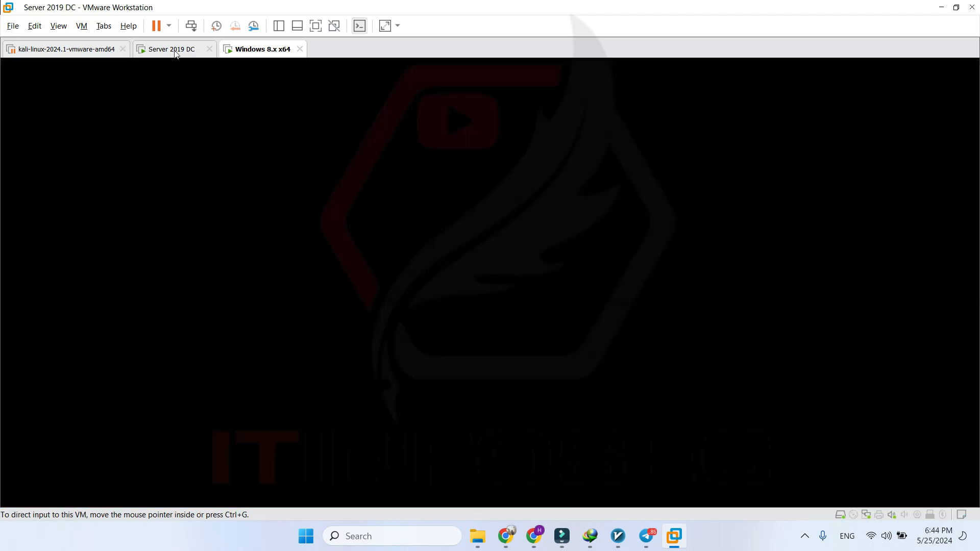
# - On the server, create a New Text Document inside NewFolder01
pyautogui.click(281, 186)
pyautogui.click(289, 174)
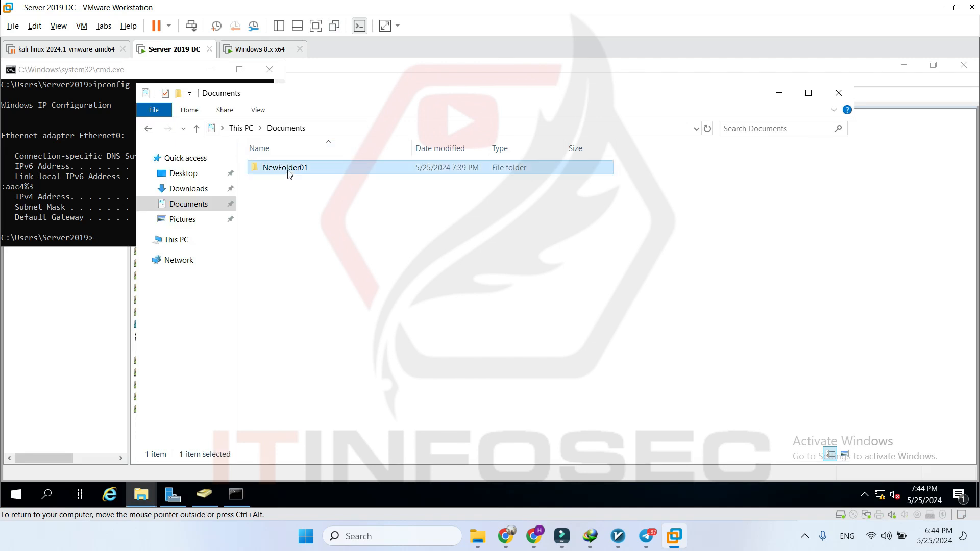
pyautogui.doubleClick(289, 173)
pyautogui.rightClick(304, 215)
pyautogui.moveTo(408, 373)
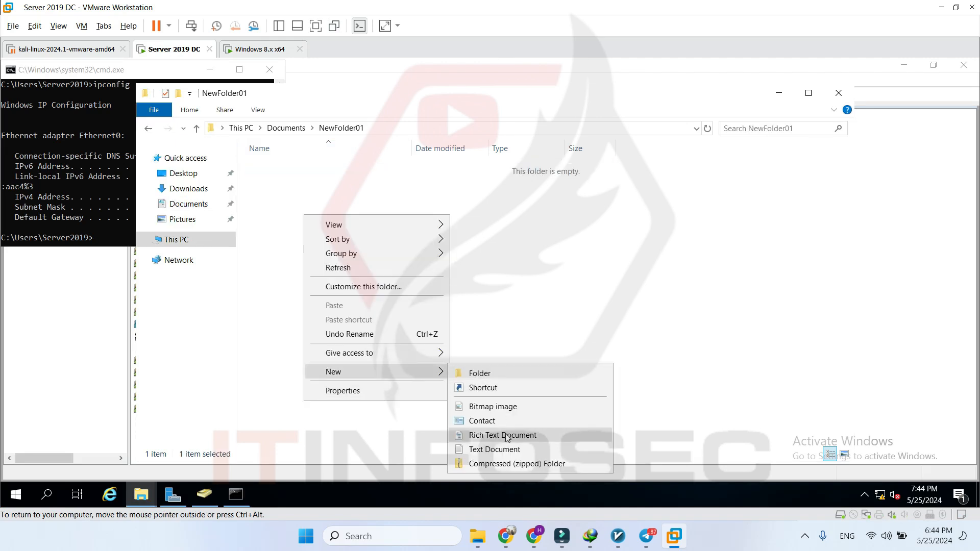
pyautogui.click(495, 450)
pyautogui.click(523, 320)
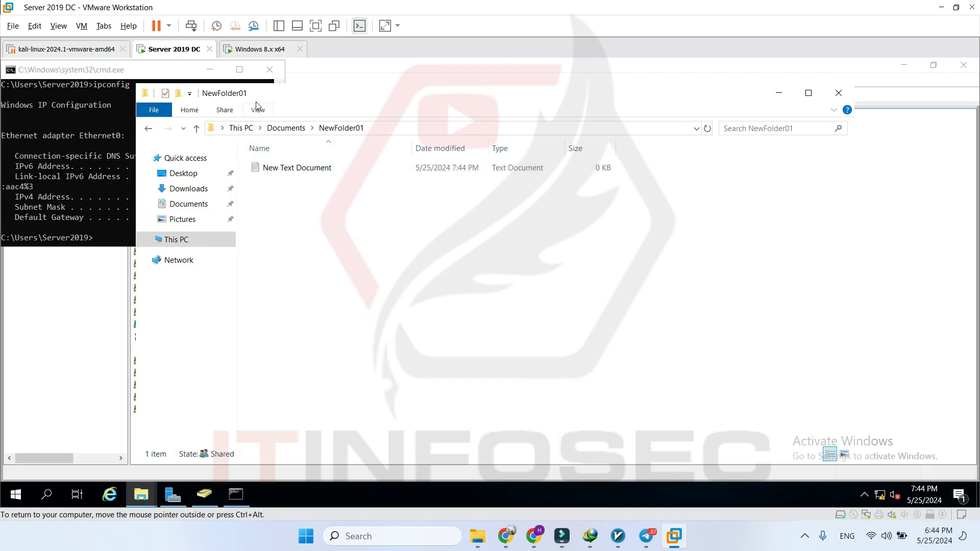
# - On the client, see New Text Document in the share, but creating another text document is still denied
pyautogui.click(252, 51)
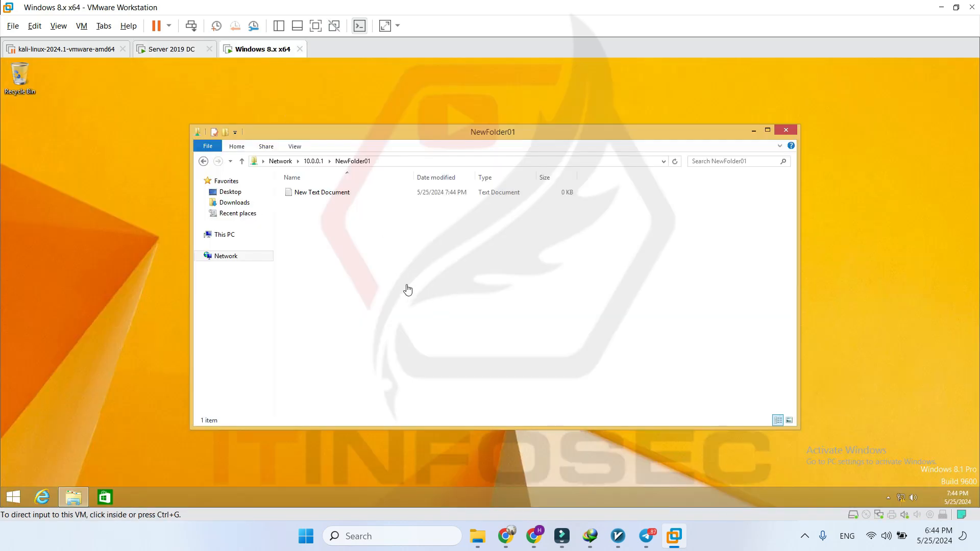
pyautogui.click(320, 194)
pyautogui.click(328, 210)
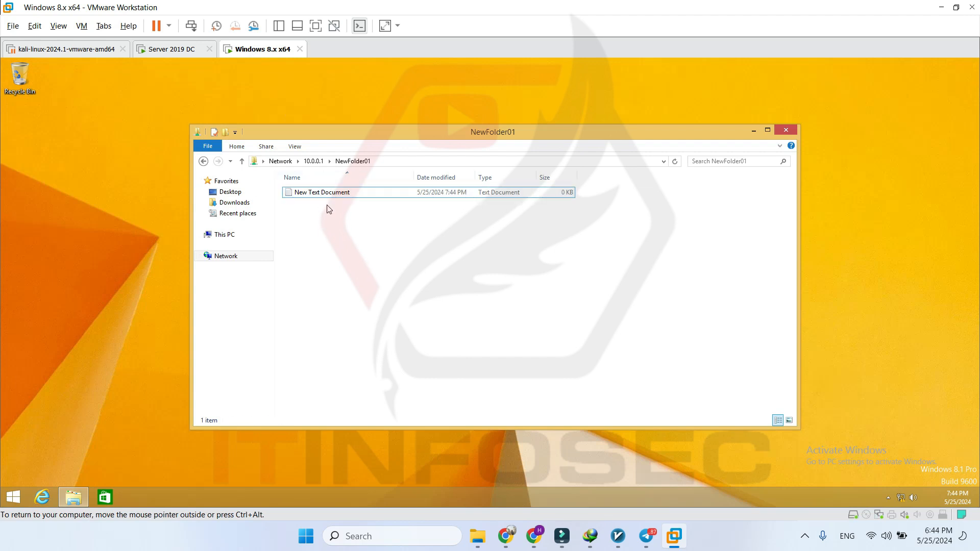
pyautogui.rightClick(341, 225)
pyautogui.moveTo(407, 320)
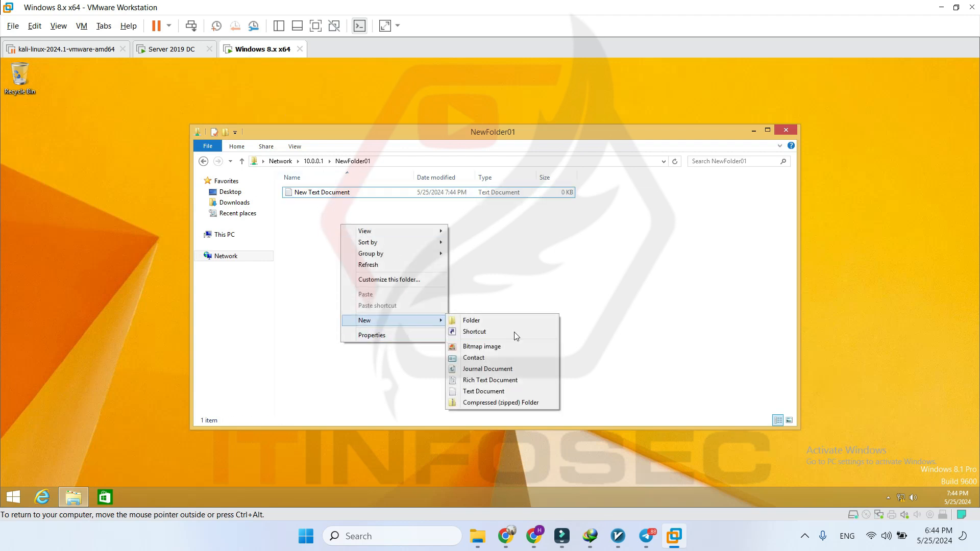
pyautogui.click(503, 392)
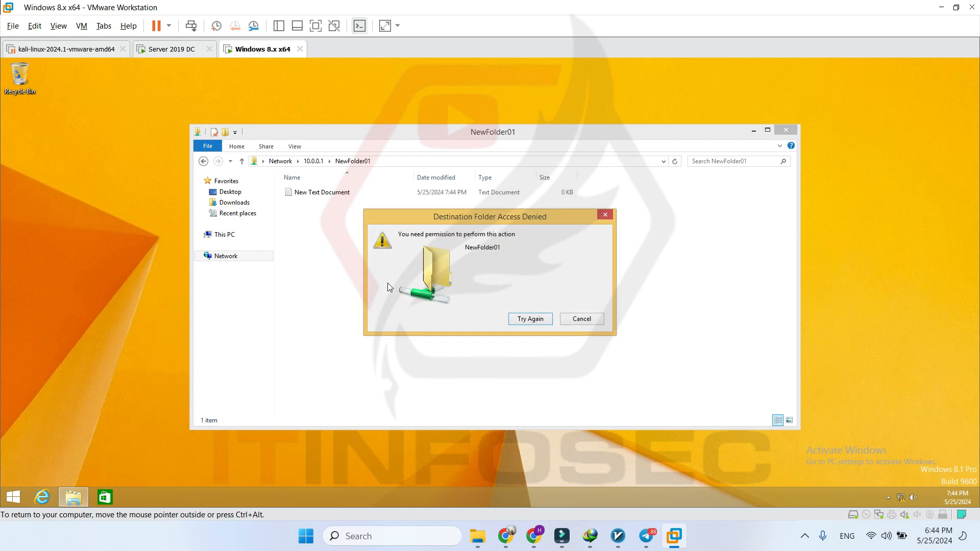
pyautogui.click(582, 319)
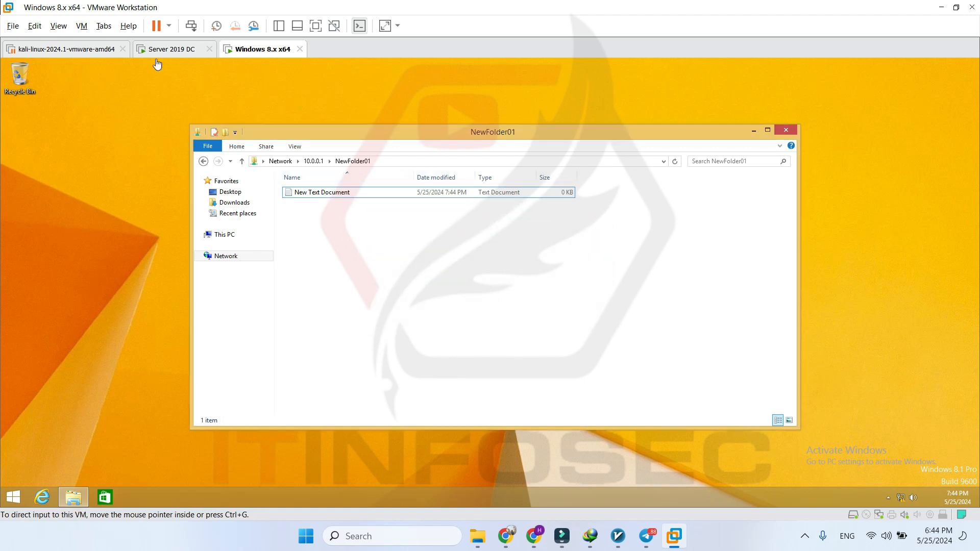
# - Minimize the NewFolder01 and command prompt windows on the DC to reveal Active Directory
pyautogui.click(199, 49)
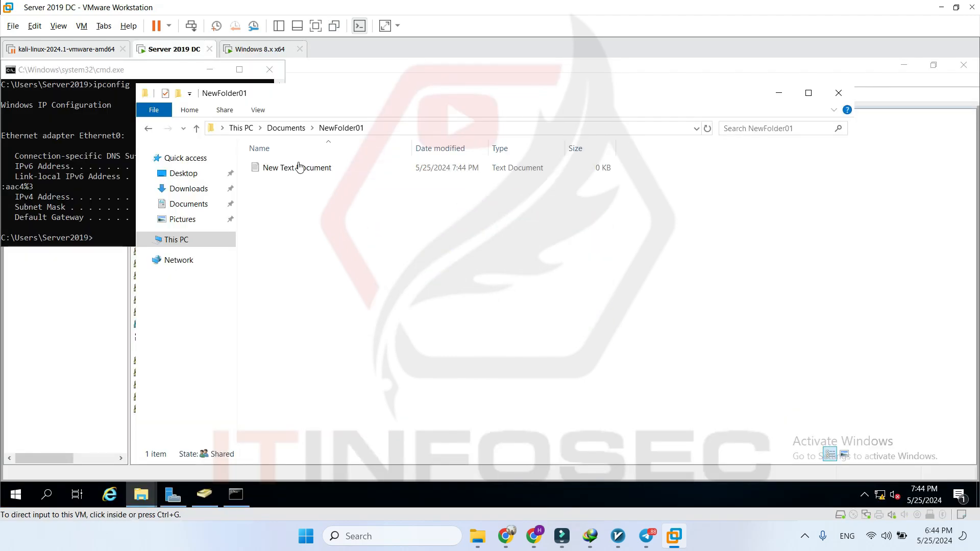
pyautogui.click(781, 95)
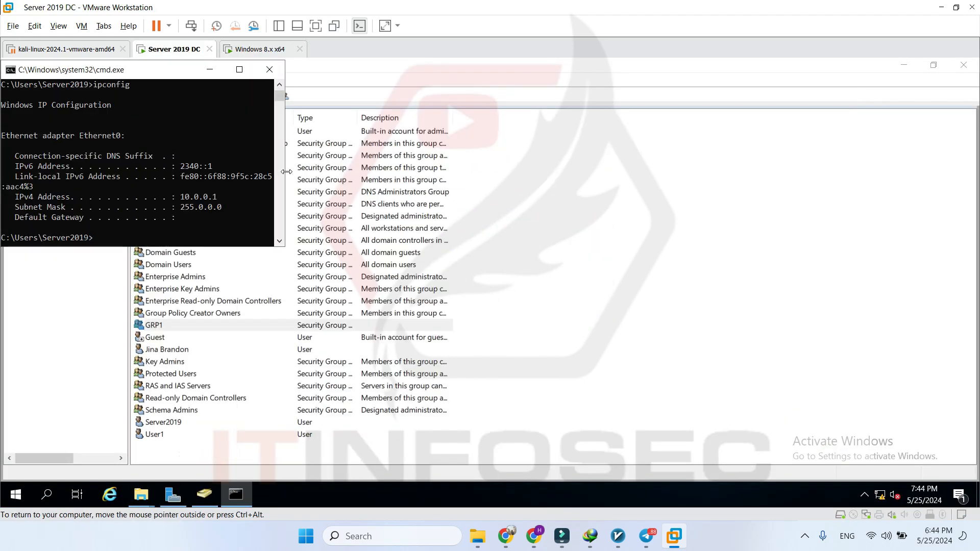
pyautogui.click(202, 68)
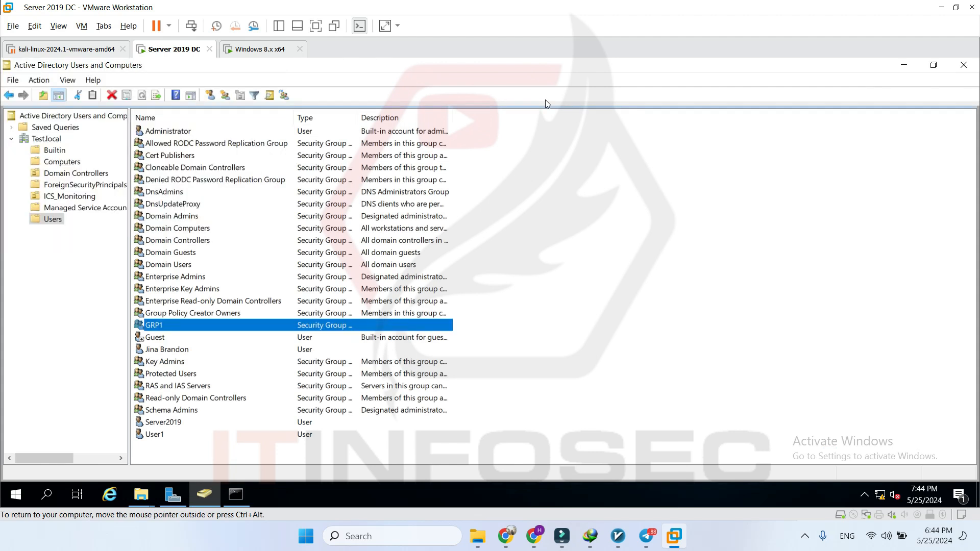